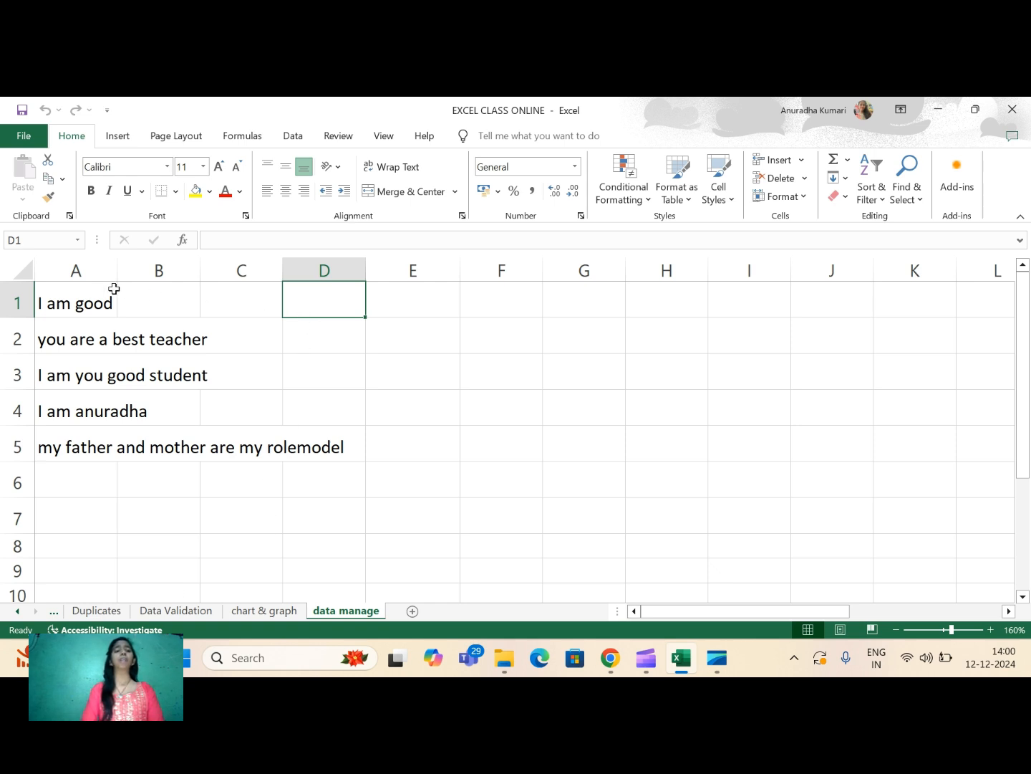
- Correct the sentence in cell A3 to read "I am your good student"
left_click_drag(86, 293, 385, 453)
double_click(102, 380)
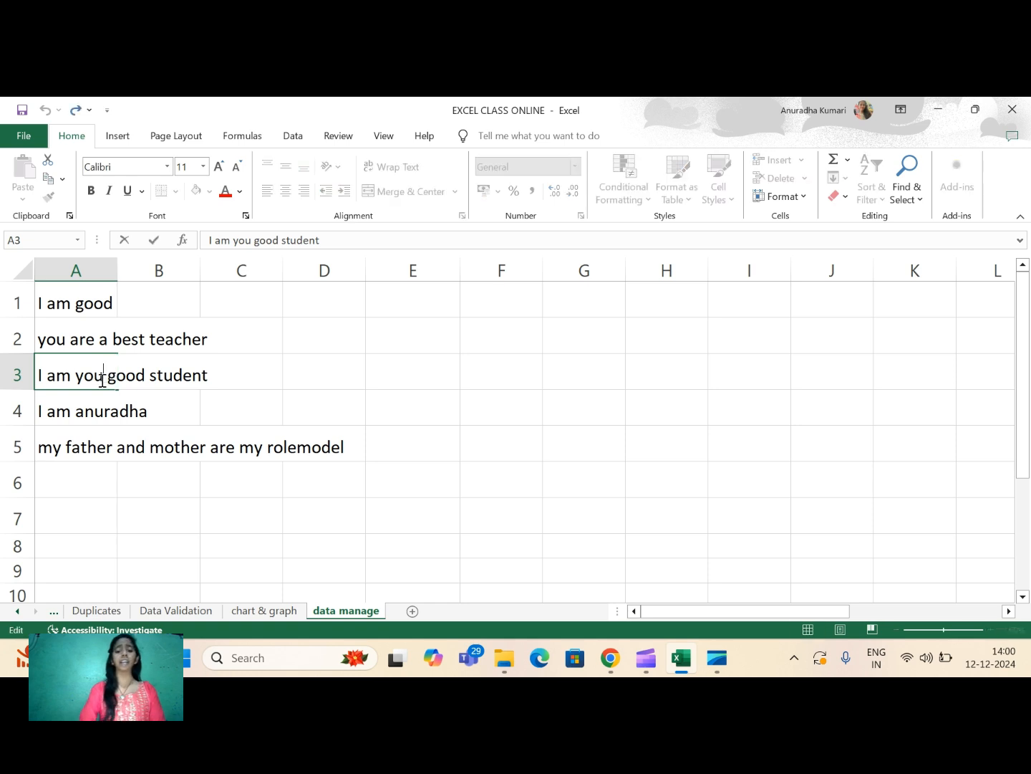
type("R")
key("BackSpace")
key("BackSpace")
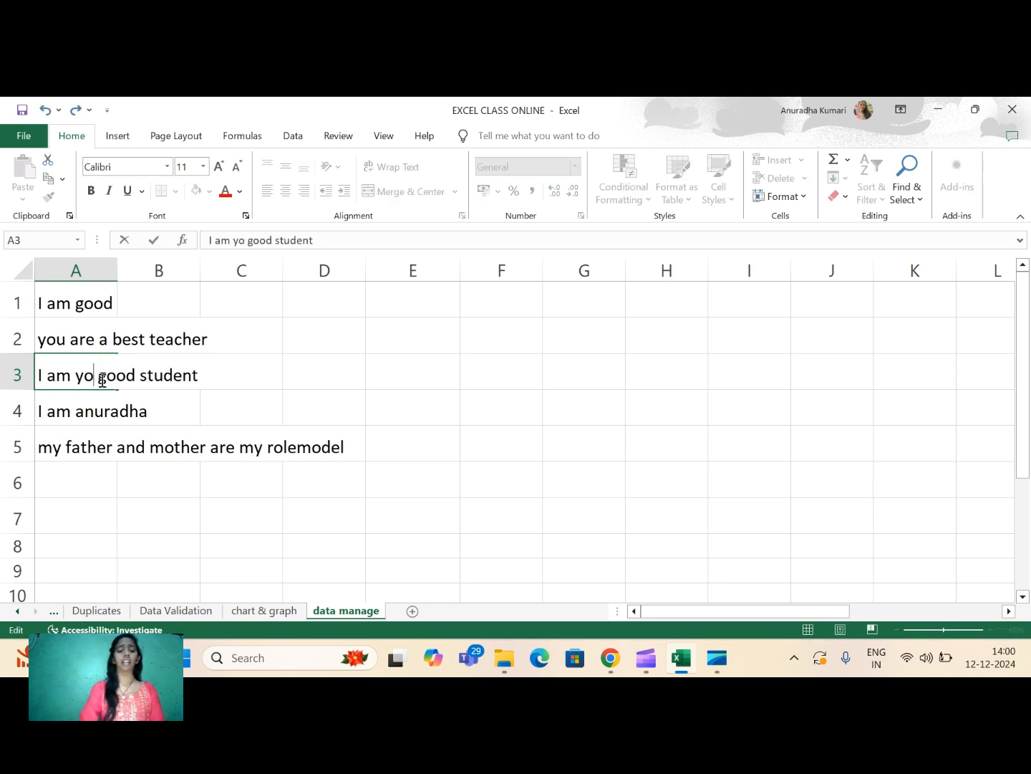
key("Caps_Lock")
type("ur")
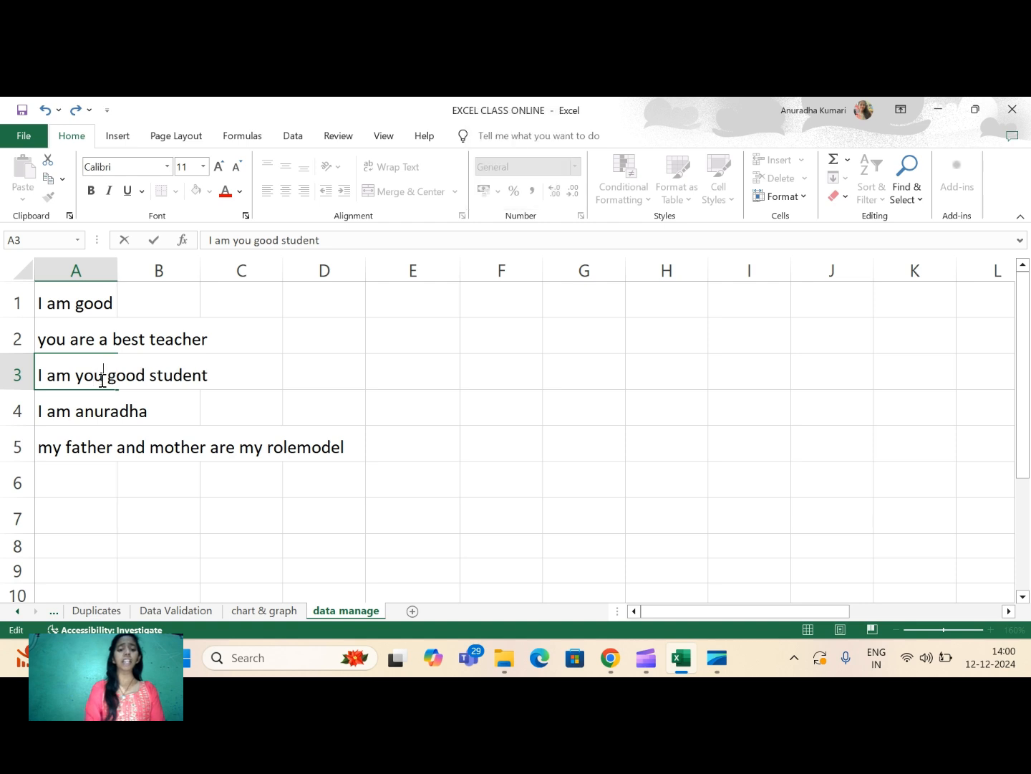
left_click(341, 334)
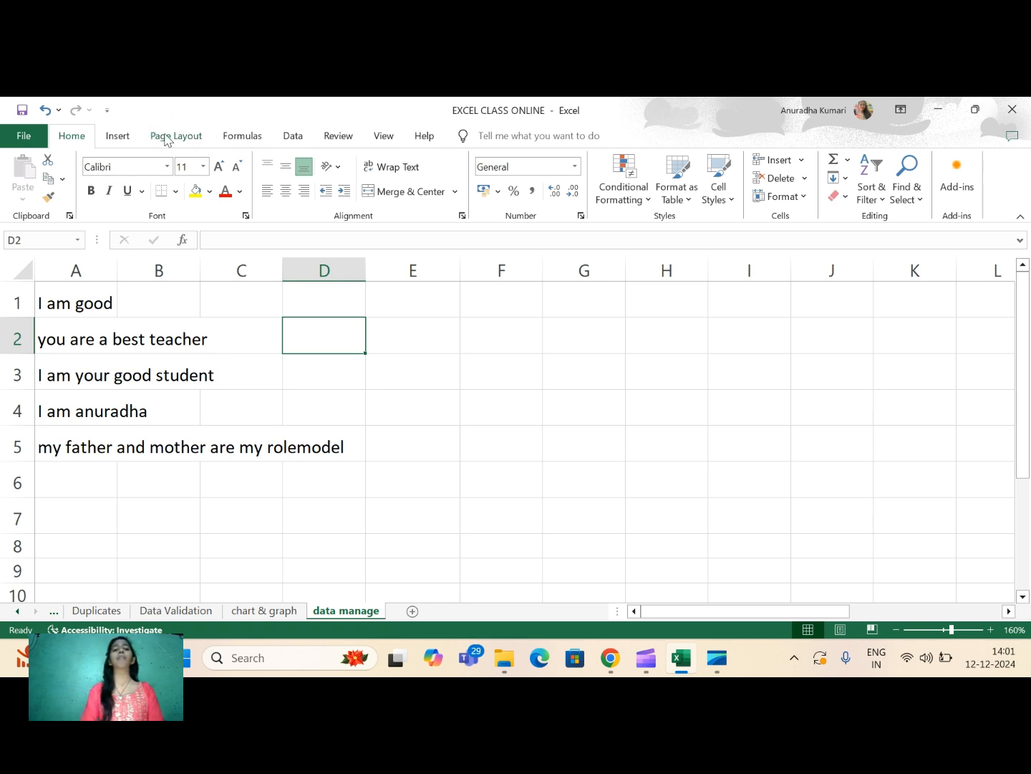
- Enter the formula =PROPER(A1) in cell D1 to capitalize each word of the first sentence
left_click(334, 303)
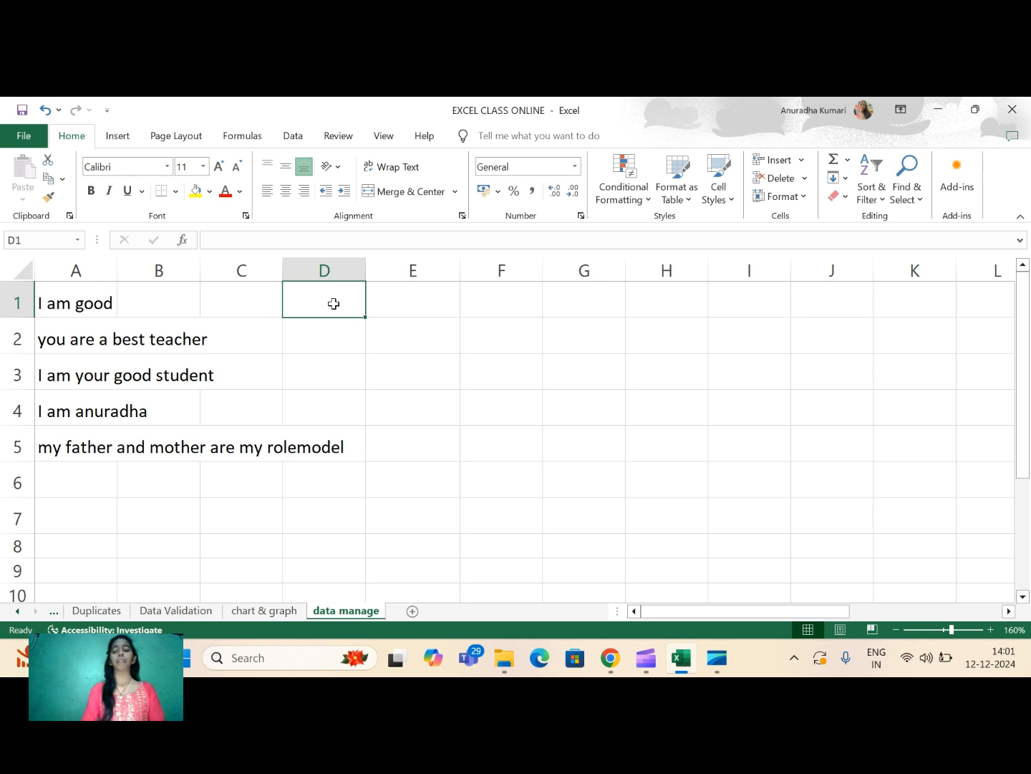
type("=")
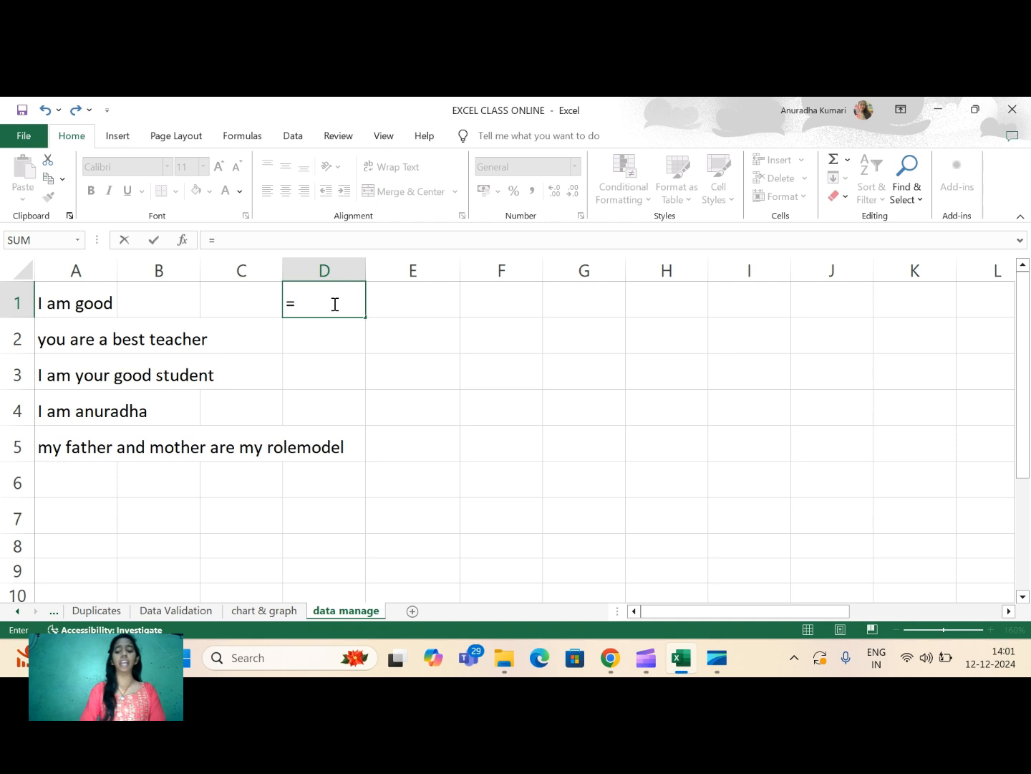
type("proper")
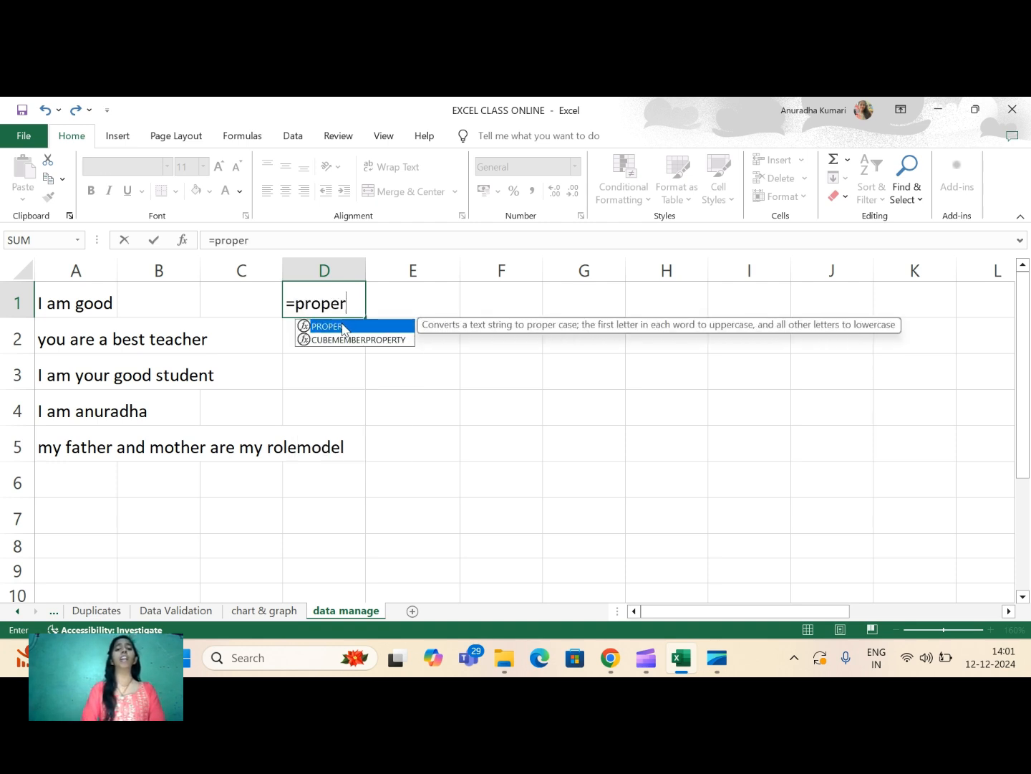
double_click(346, 326)
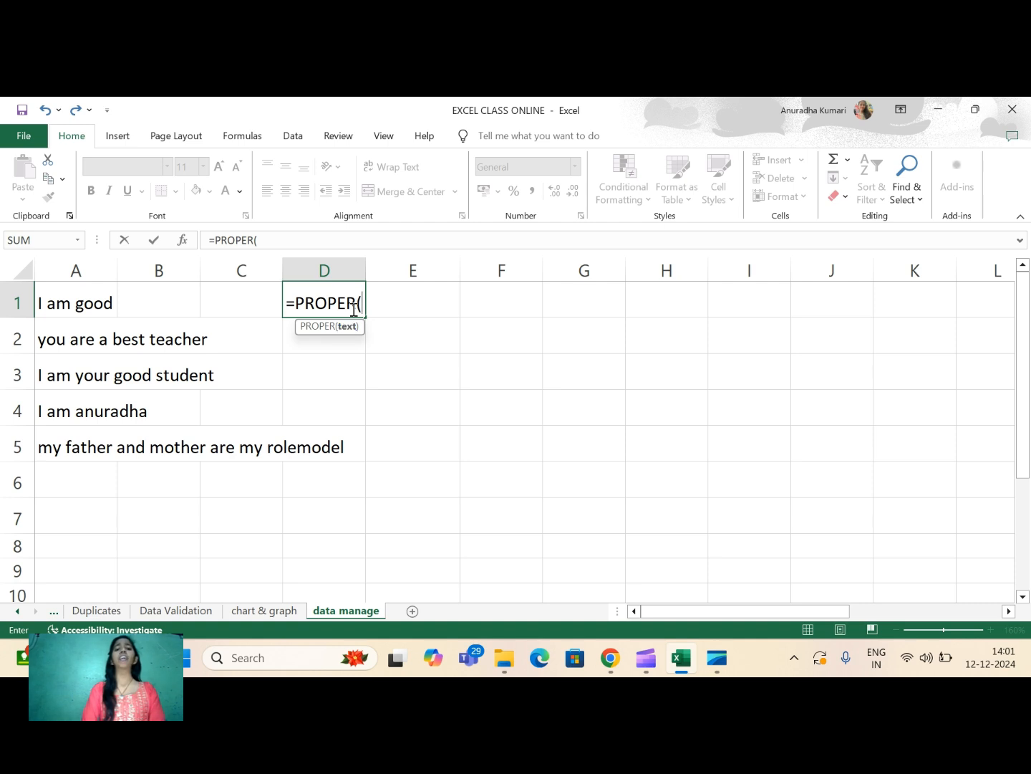
left_click(64, 303)
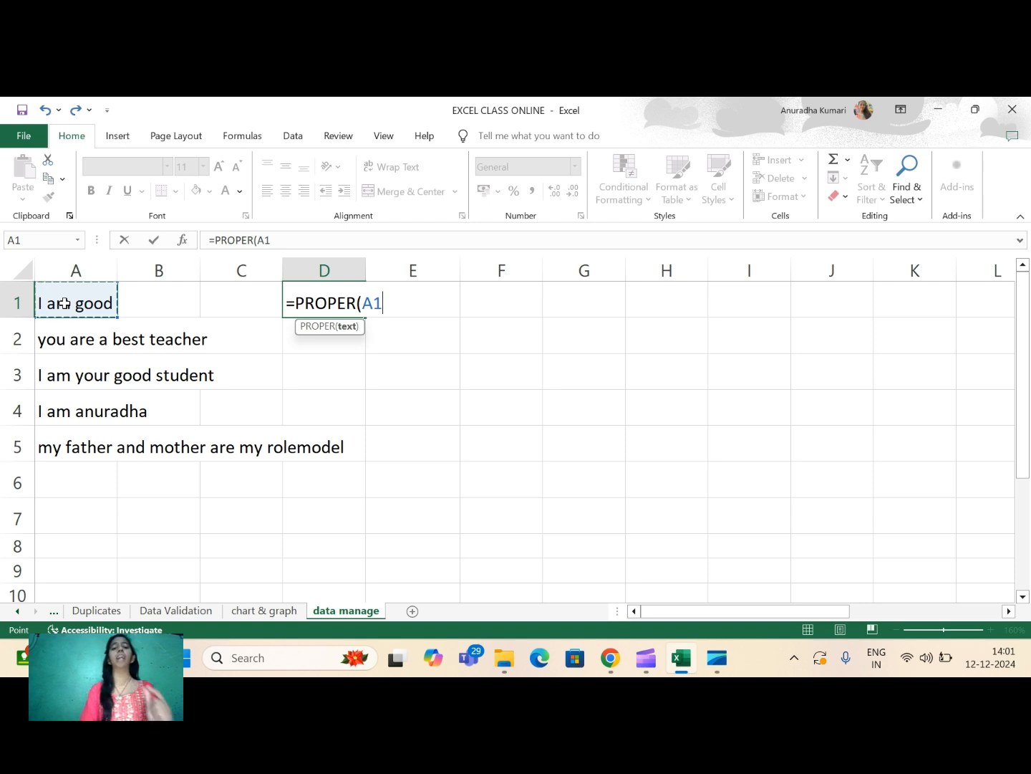
type(")")
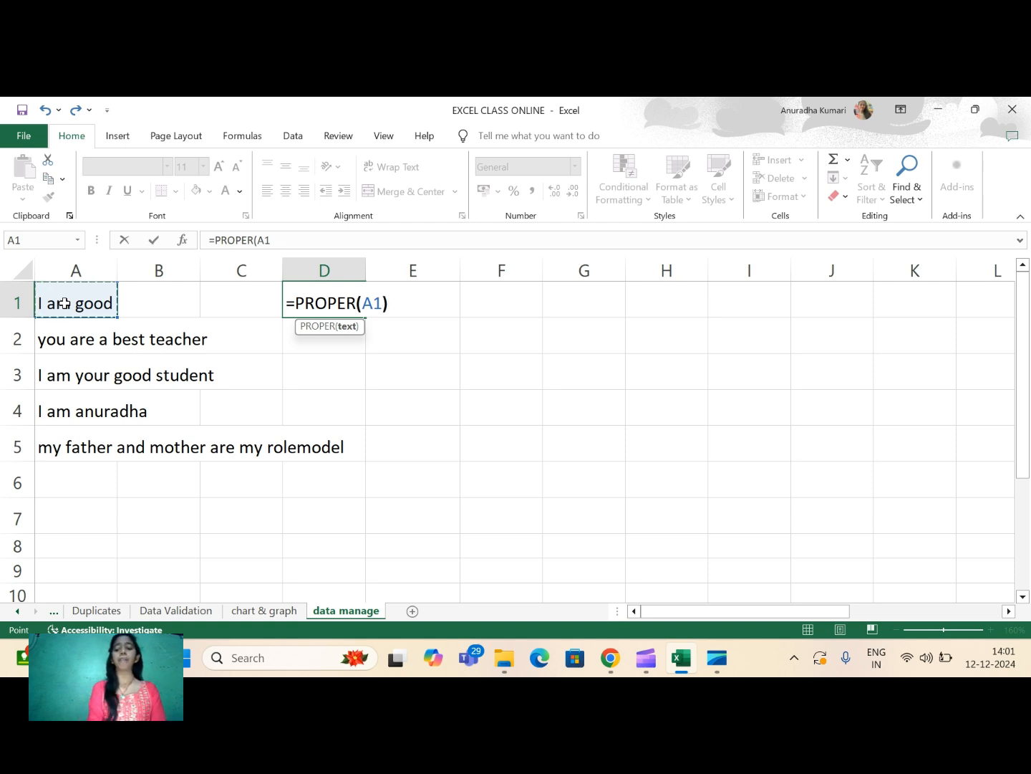
key("Return")
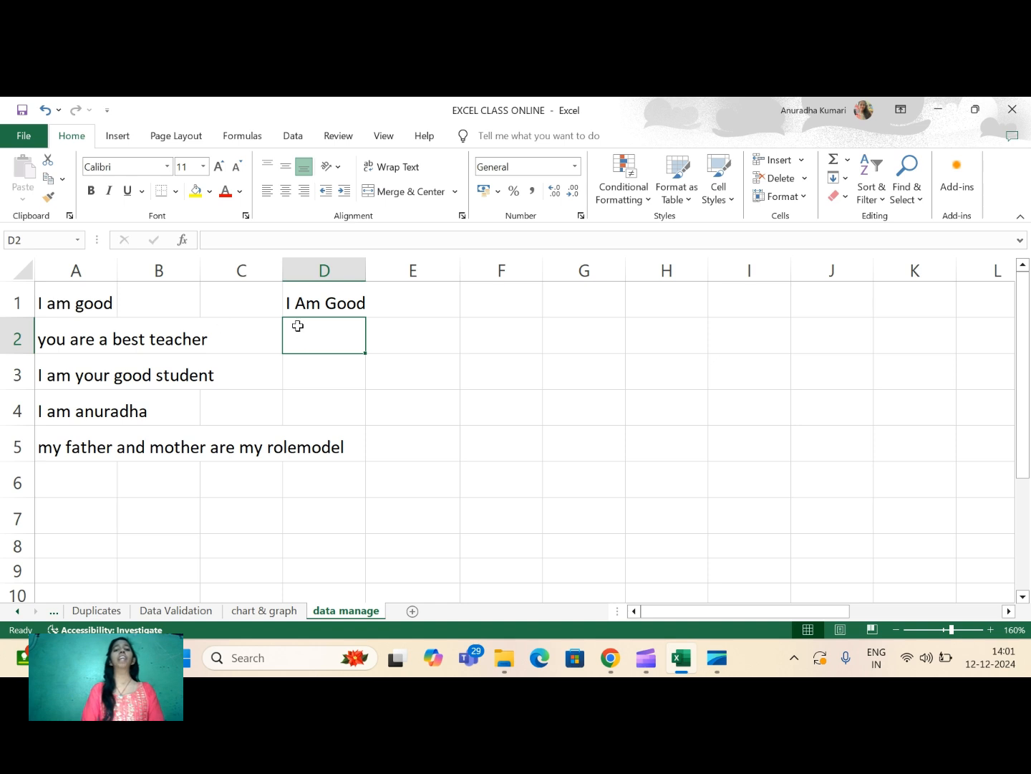
- Fill the PROPER formula from D1 down to D5 and compare the converted second sentence with its original
left_click(303, 298)
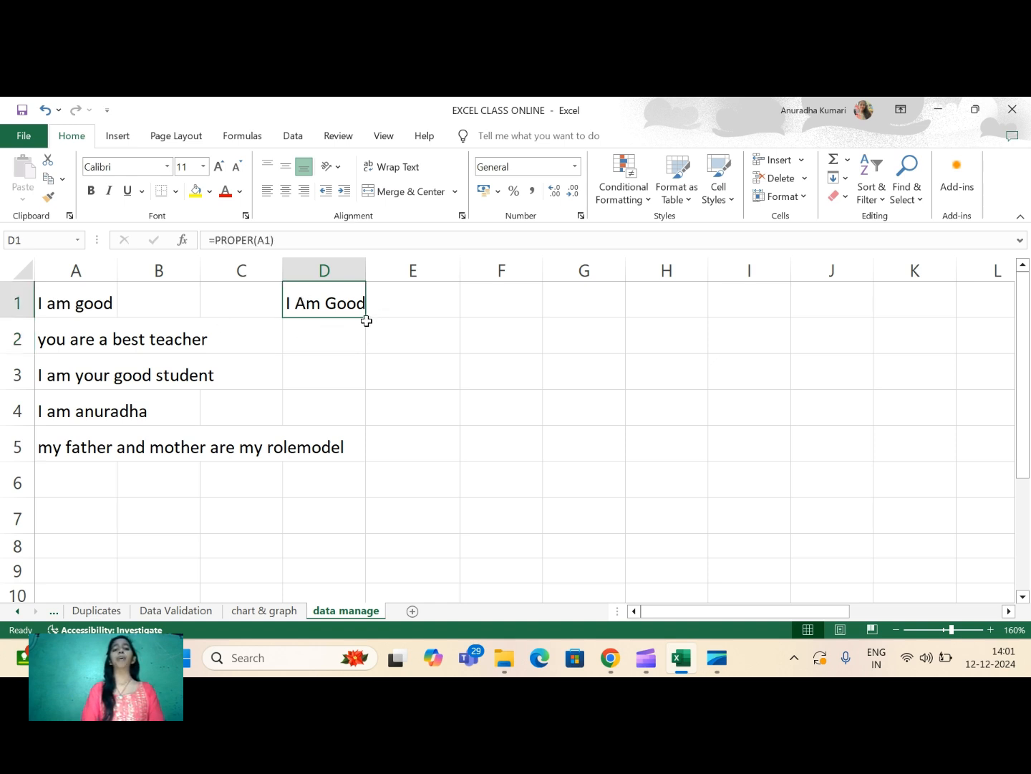
left_click_drag(364, 321, 367, 453)
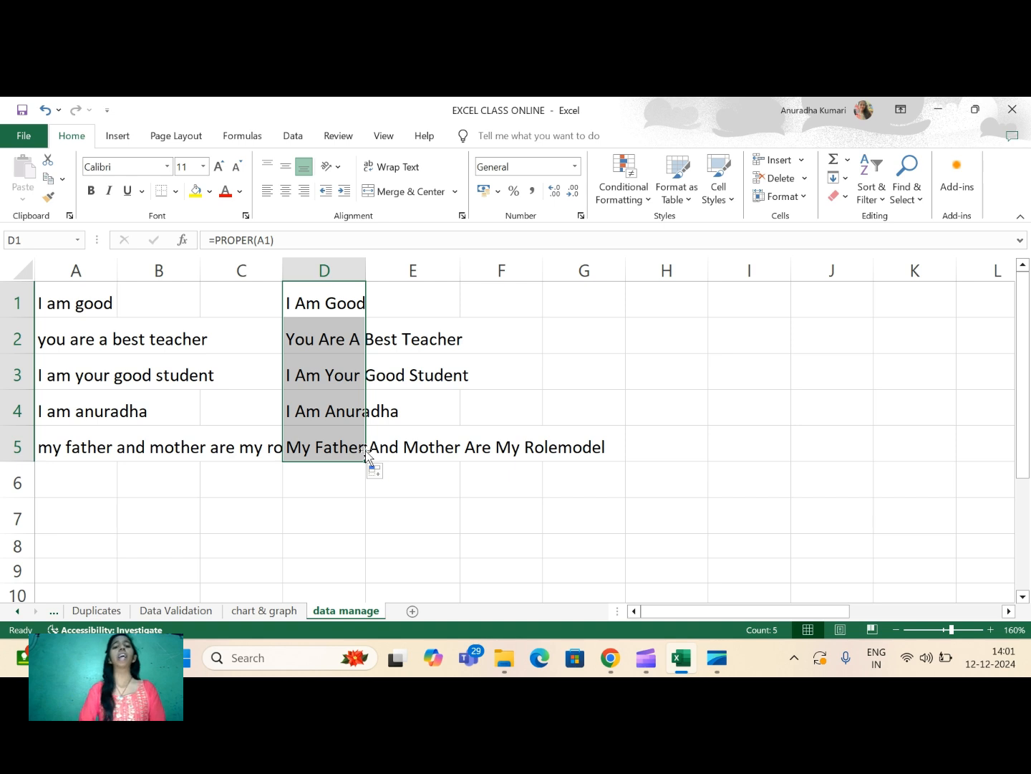
left_click(113, 336)
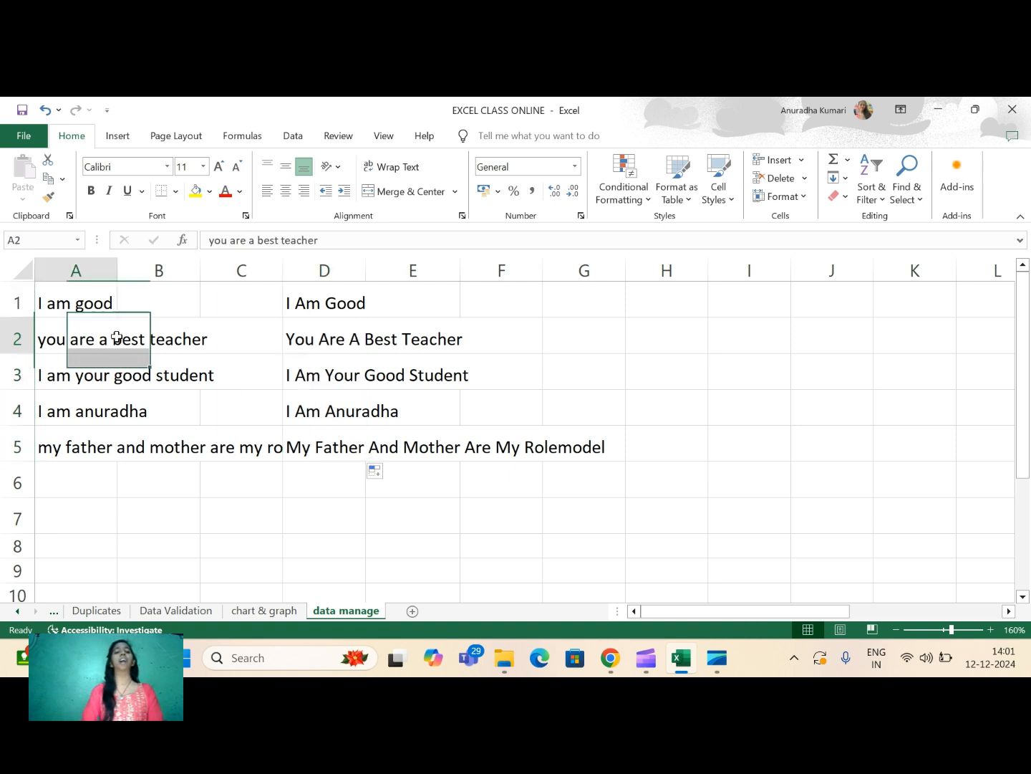
left_click(321, 336)
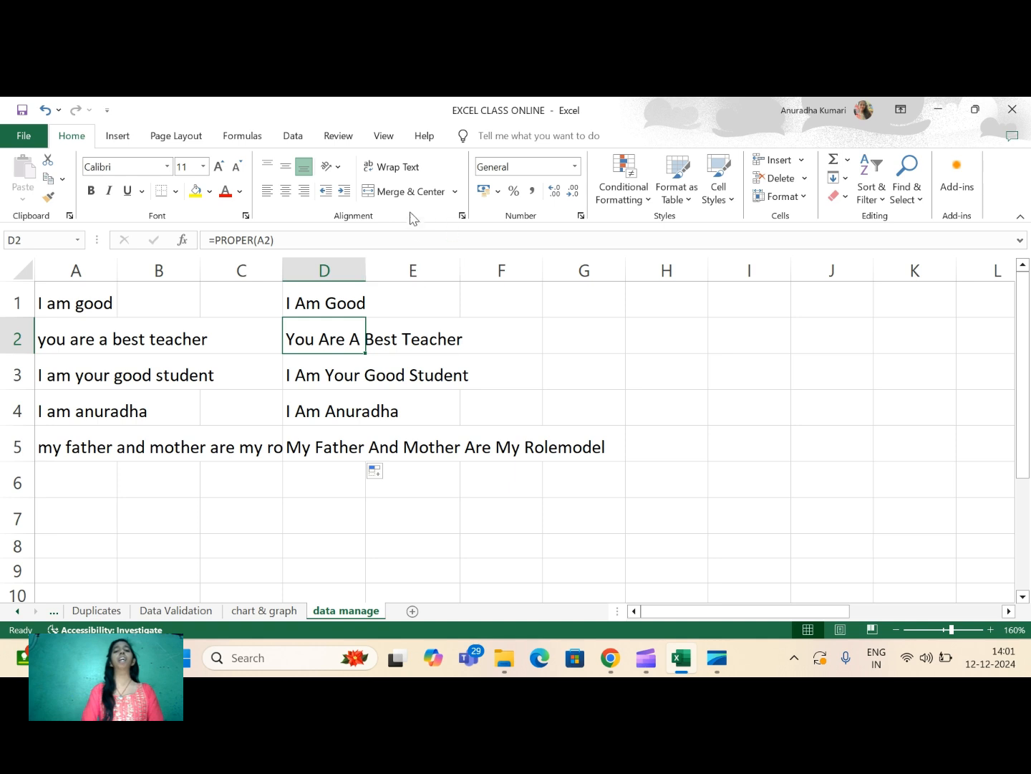
- Enter the formula =UPPER(D1) in cell F1 to convert the first sentence to capitals
left_click(501, 300)
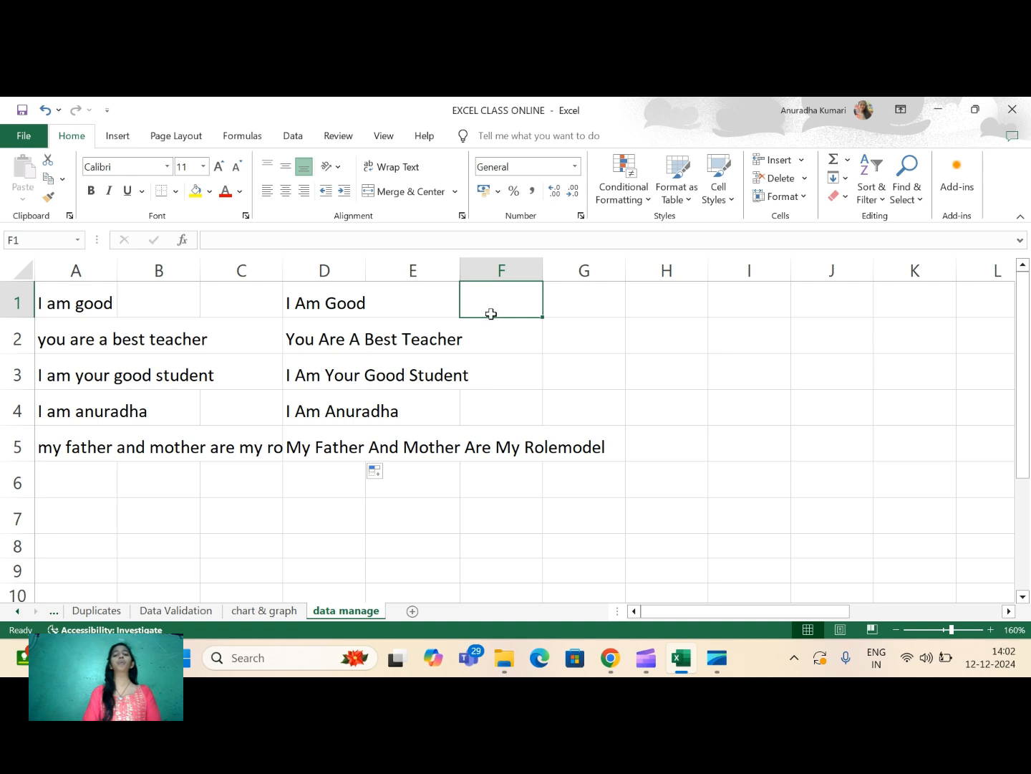
type("=upp")
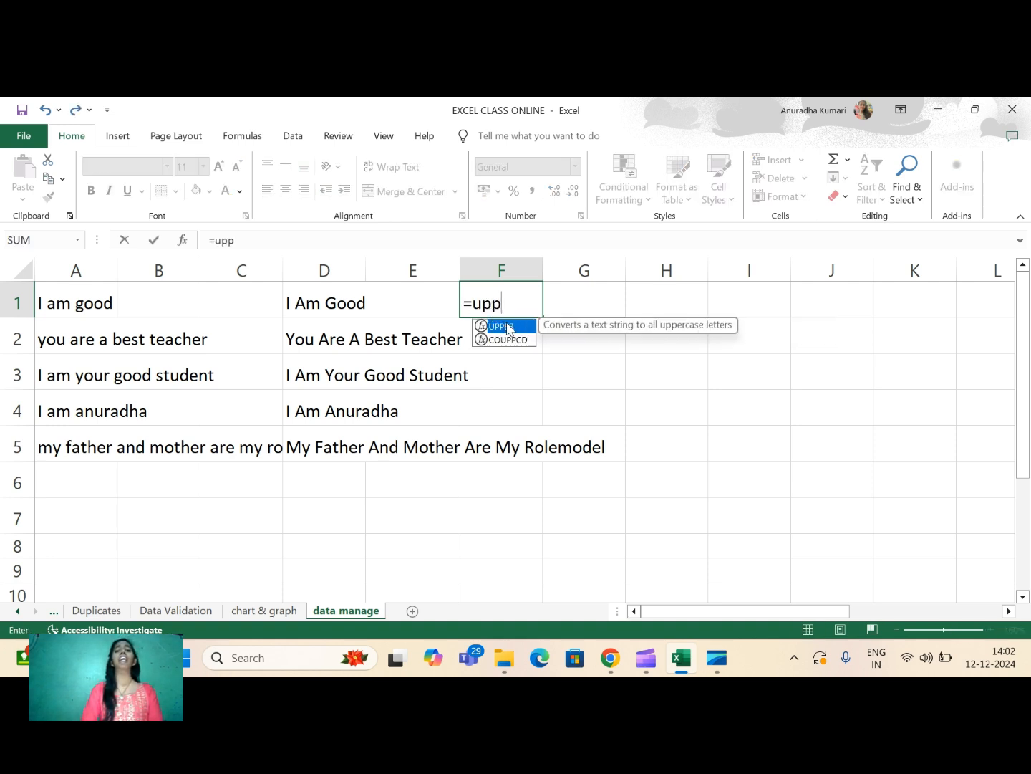
double_click(512, 326)
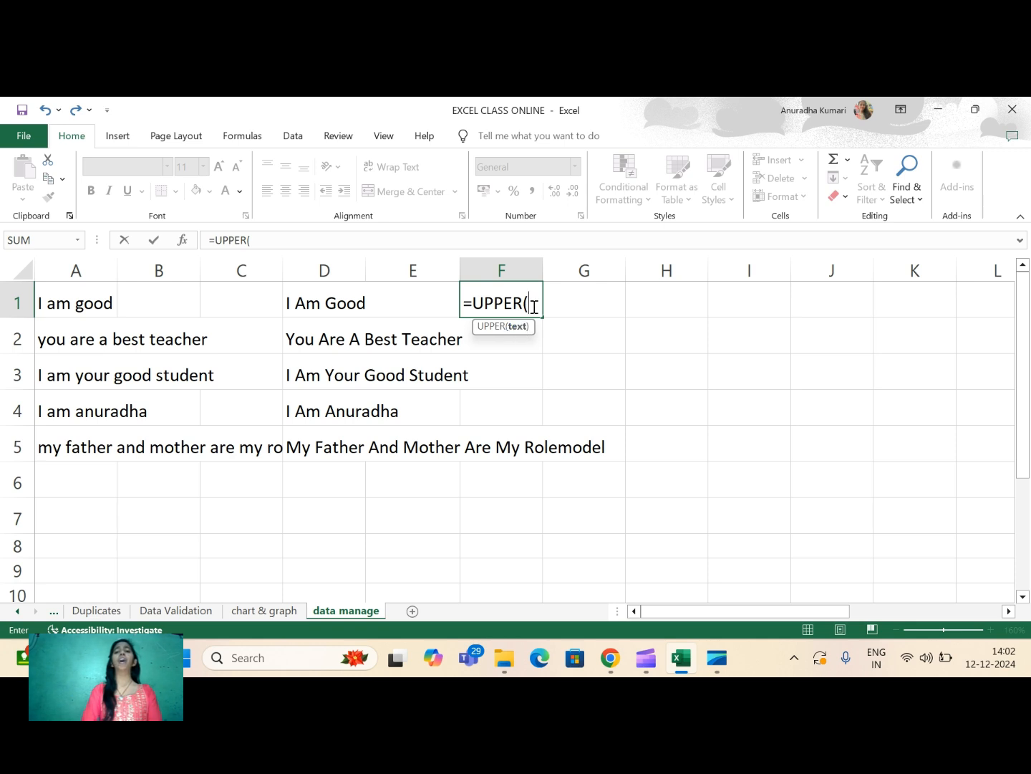
left_click(328, 304)
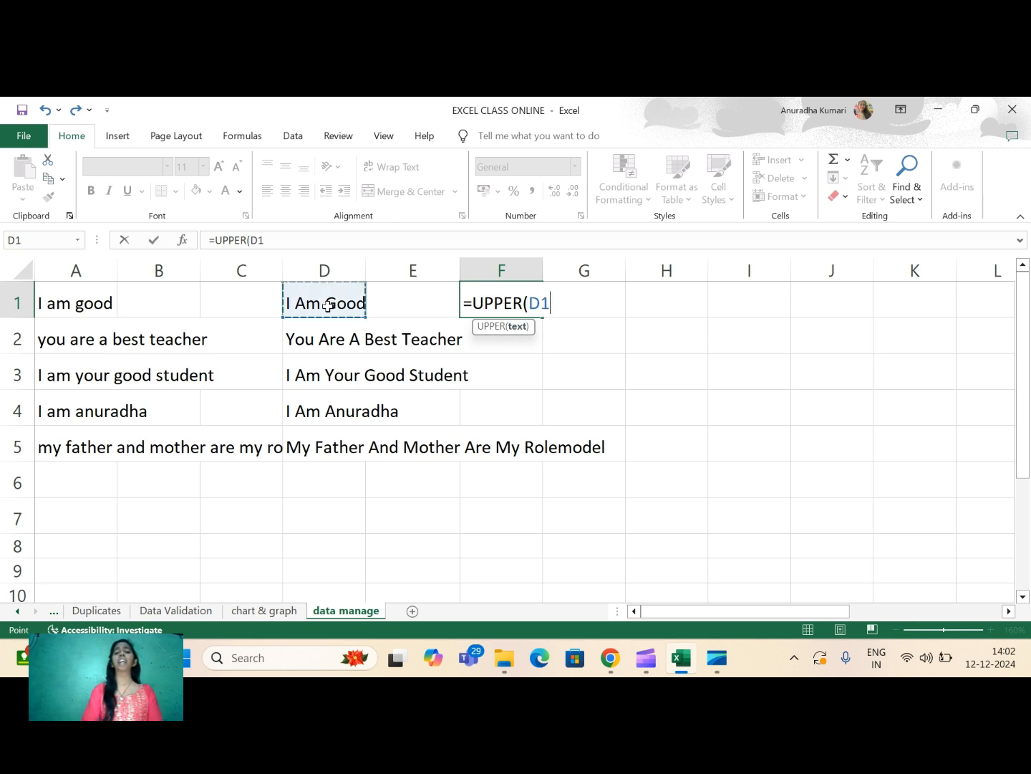
type(")")
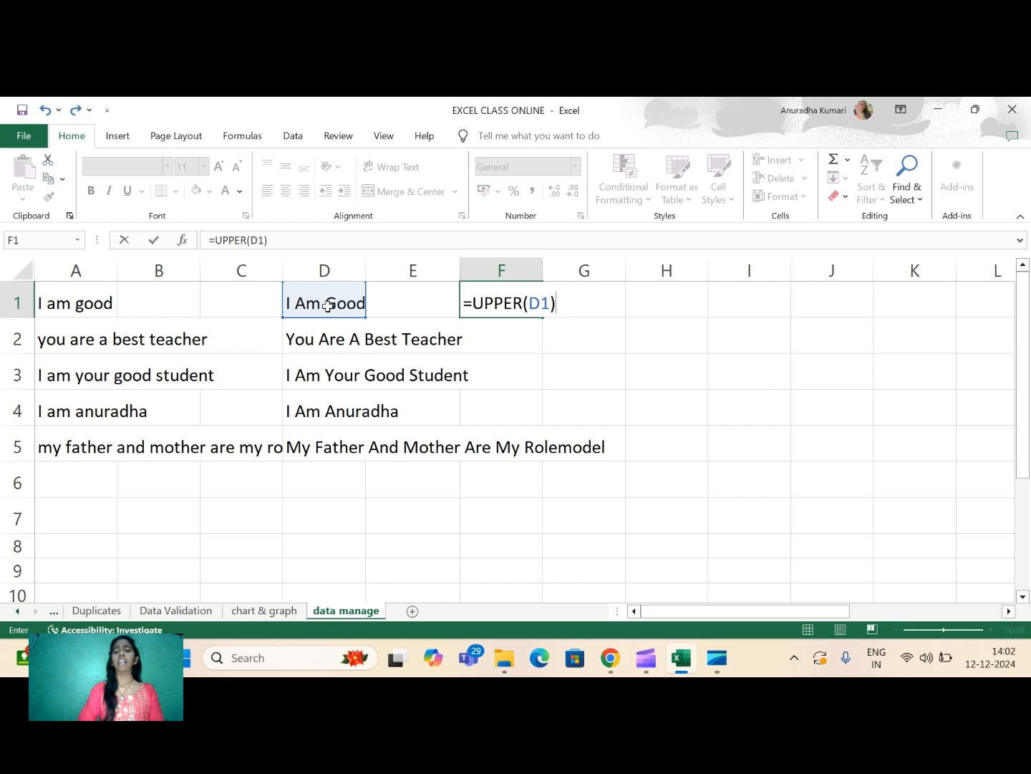
key("Return")
- Fill the UPPER formula from F1 down to F5 for the remaining sentences
left_click(494, 305)
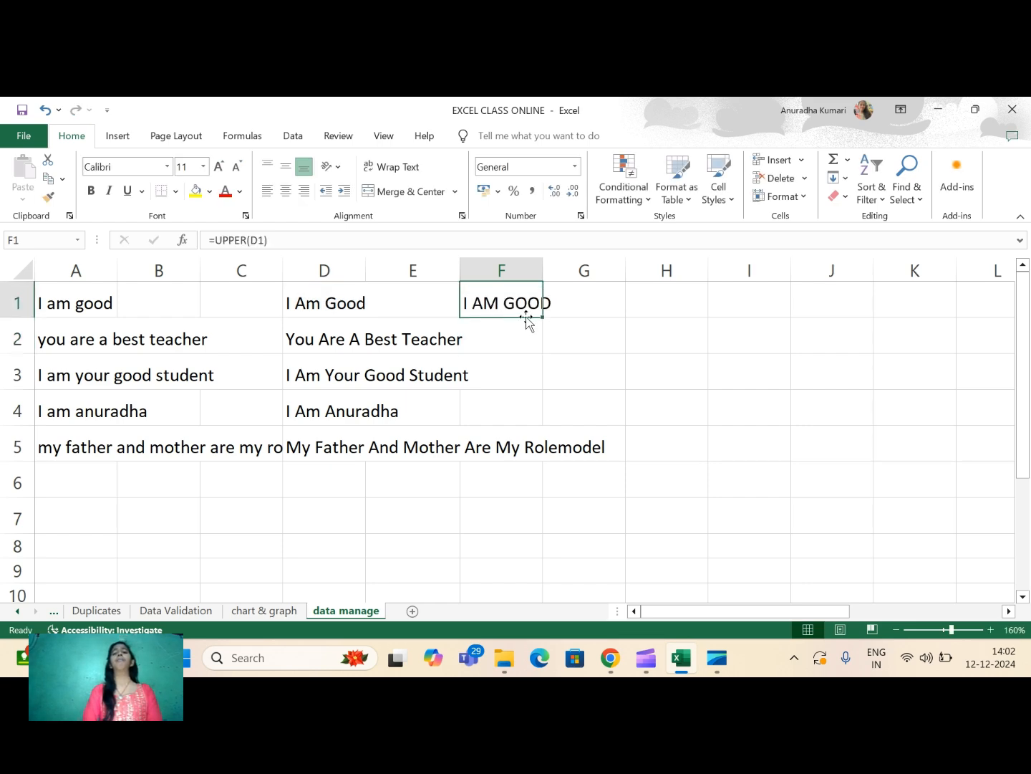
left_click_drag(542, 317, 546, 457)
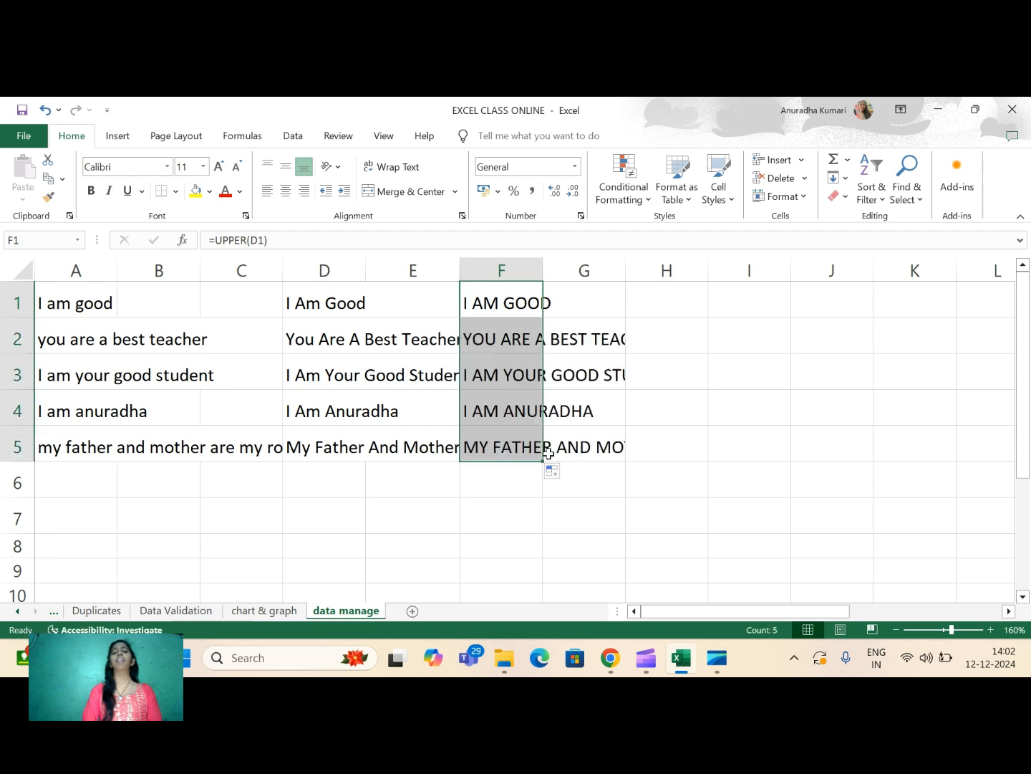
left_click(701, 344)
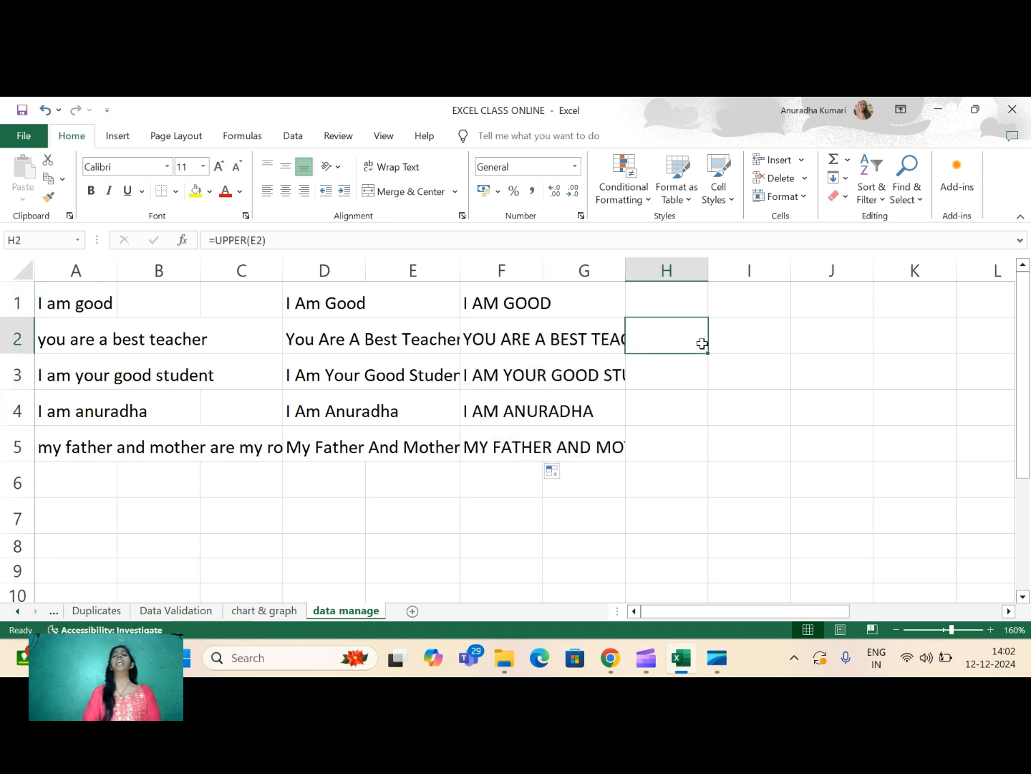
- Enter the formula =LOWER(F1) in cell I1 to convert the uppercase sentence to lowercase
left_click(672, 303)
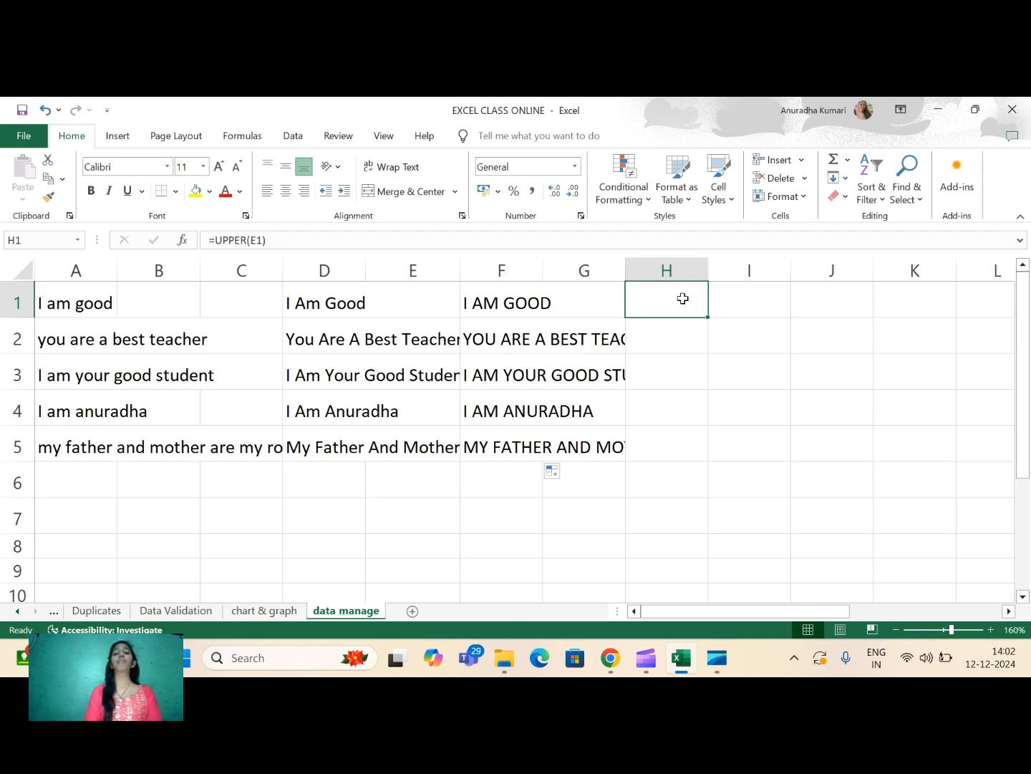
left_click(742, 297)
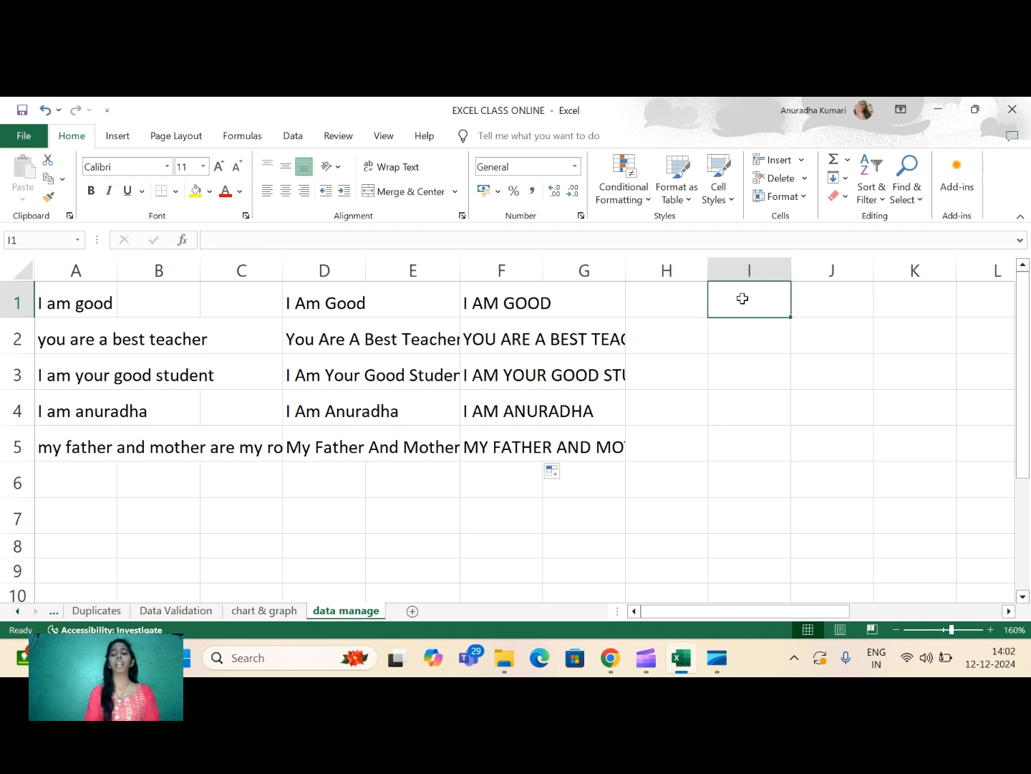
type("=")
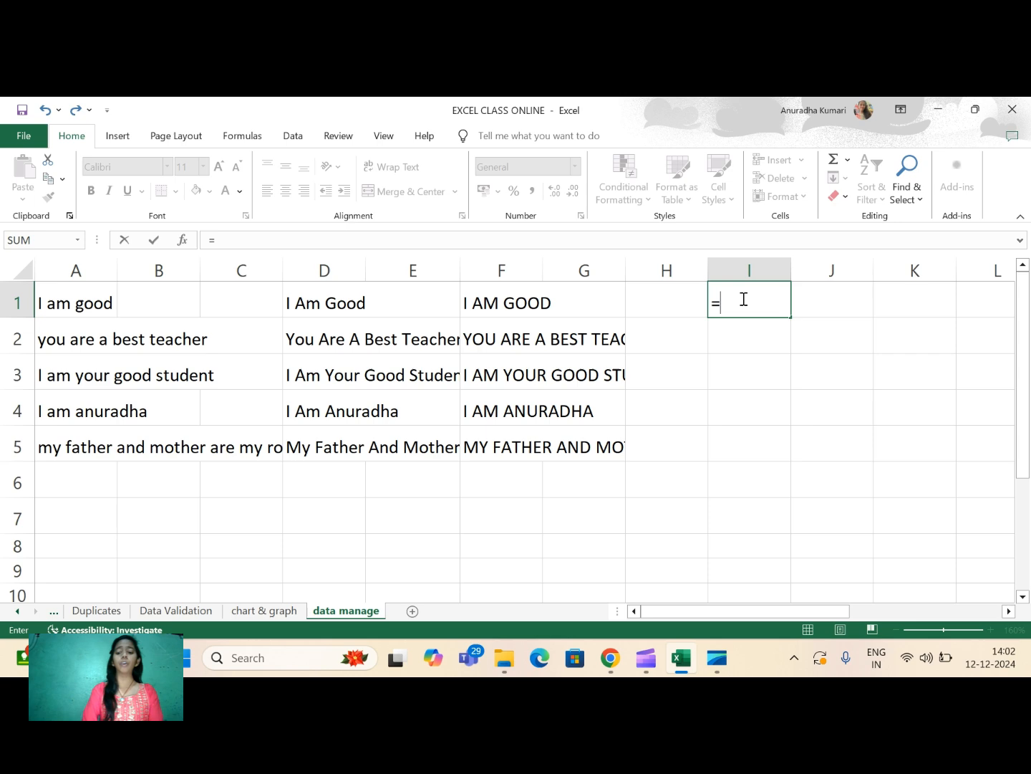
type("low")
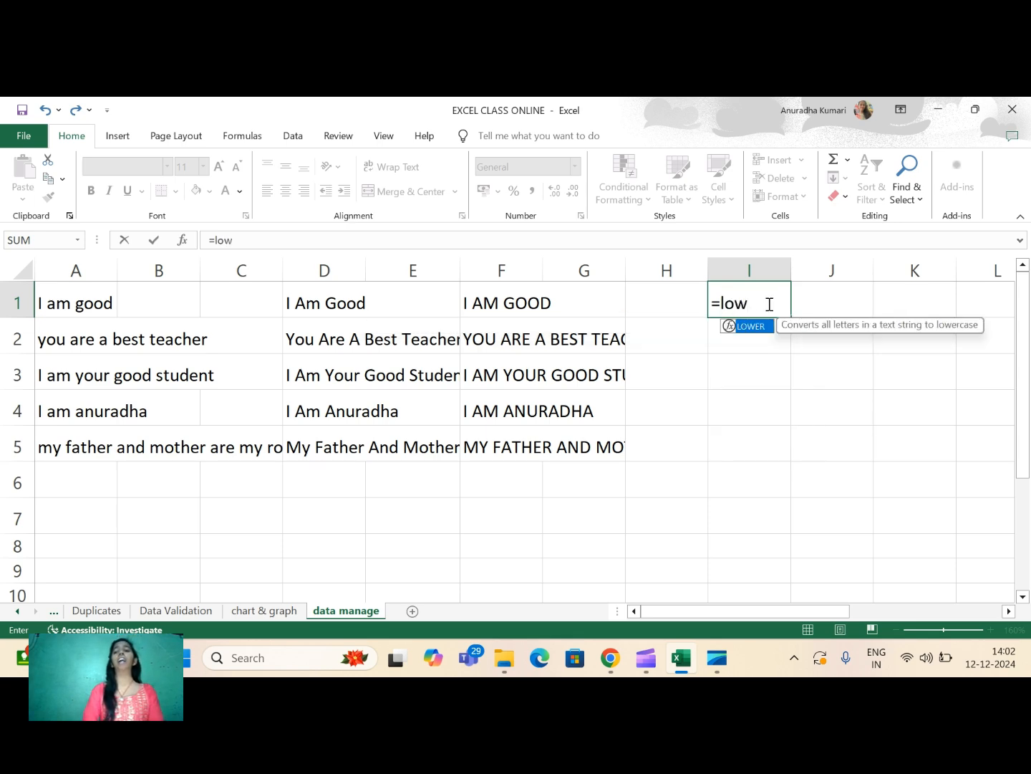
double_click(758, 327)
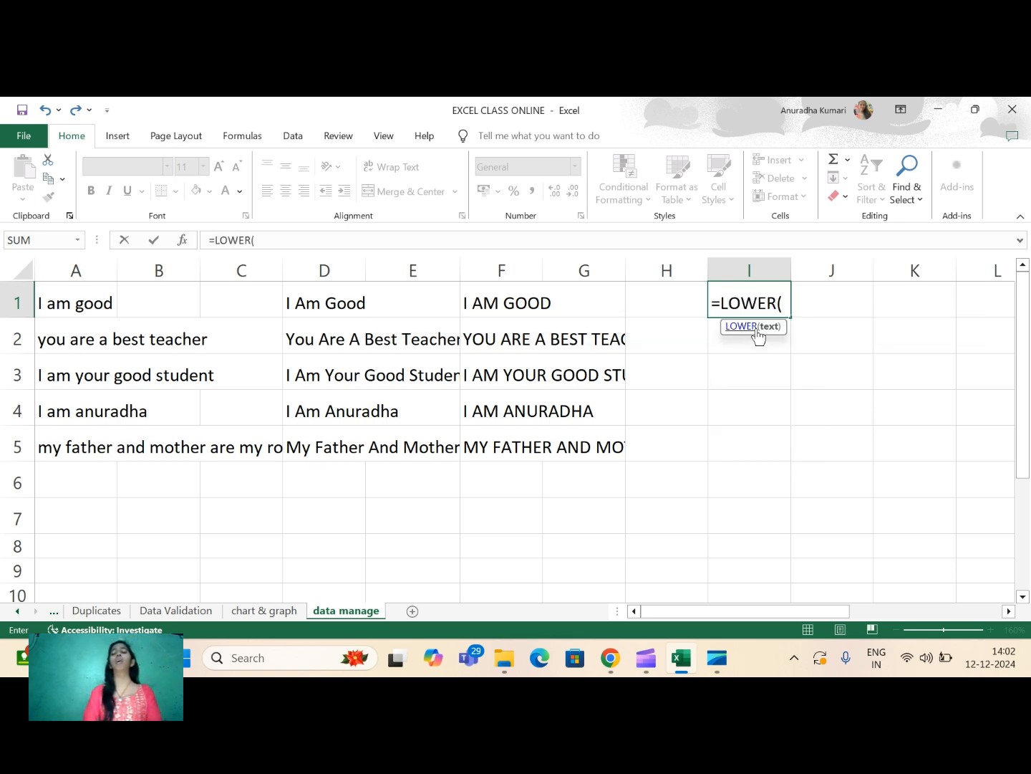
left_click(492, 301)
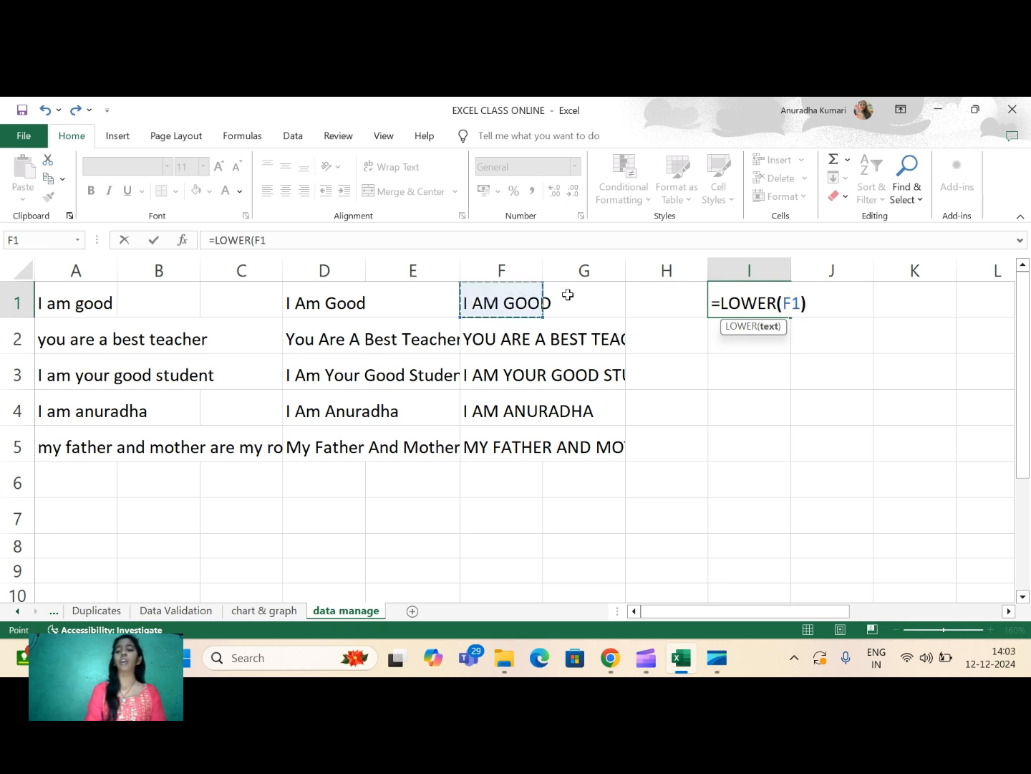
type(")")
key("Return")
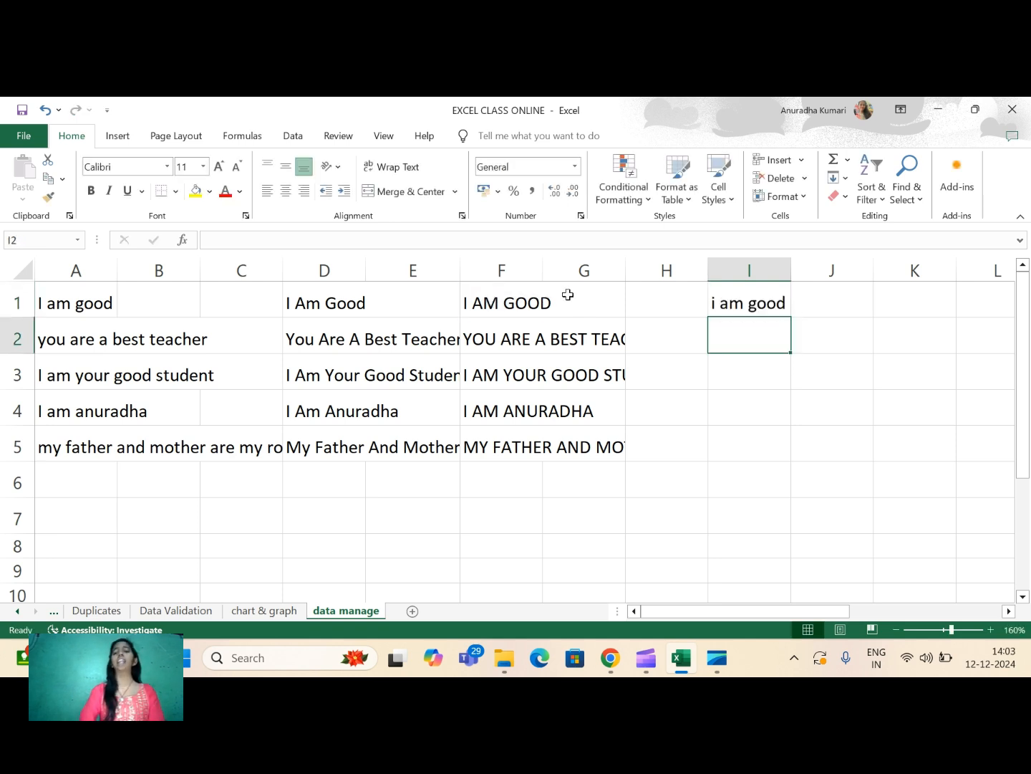
- Fill the LOWER formula from I1 down to I5 and widen column I to fit the sentences
left_click(743, 305)
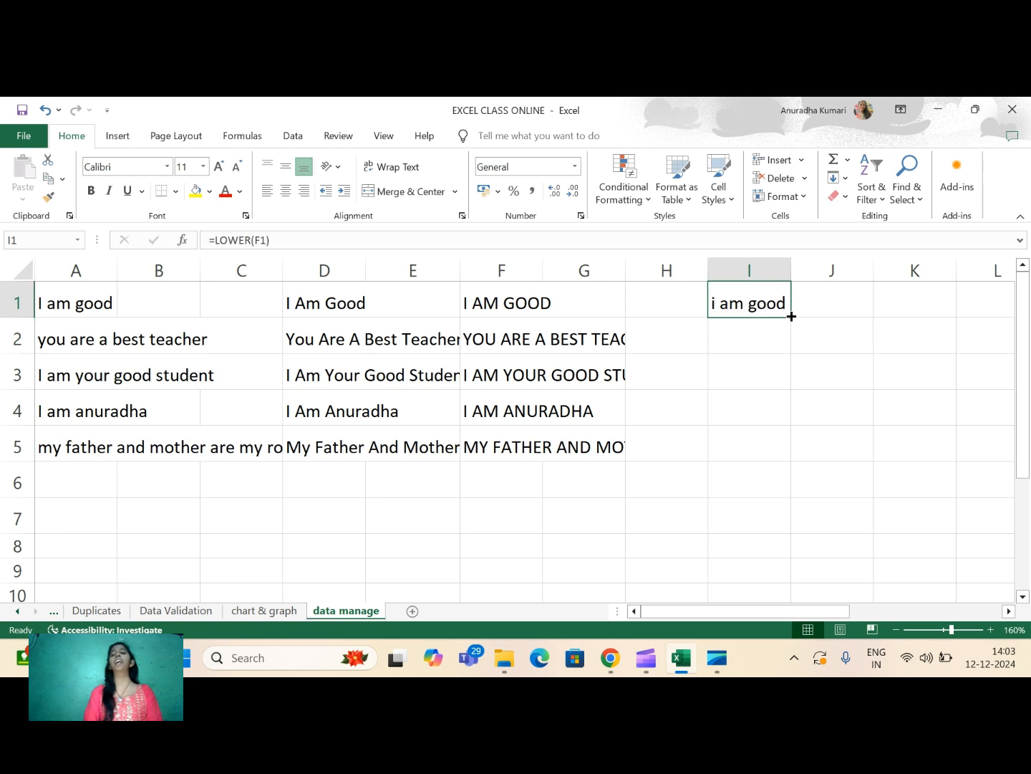
left_click_drag(790, 314, 792, 456)
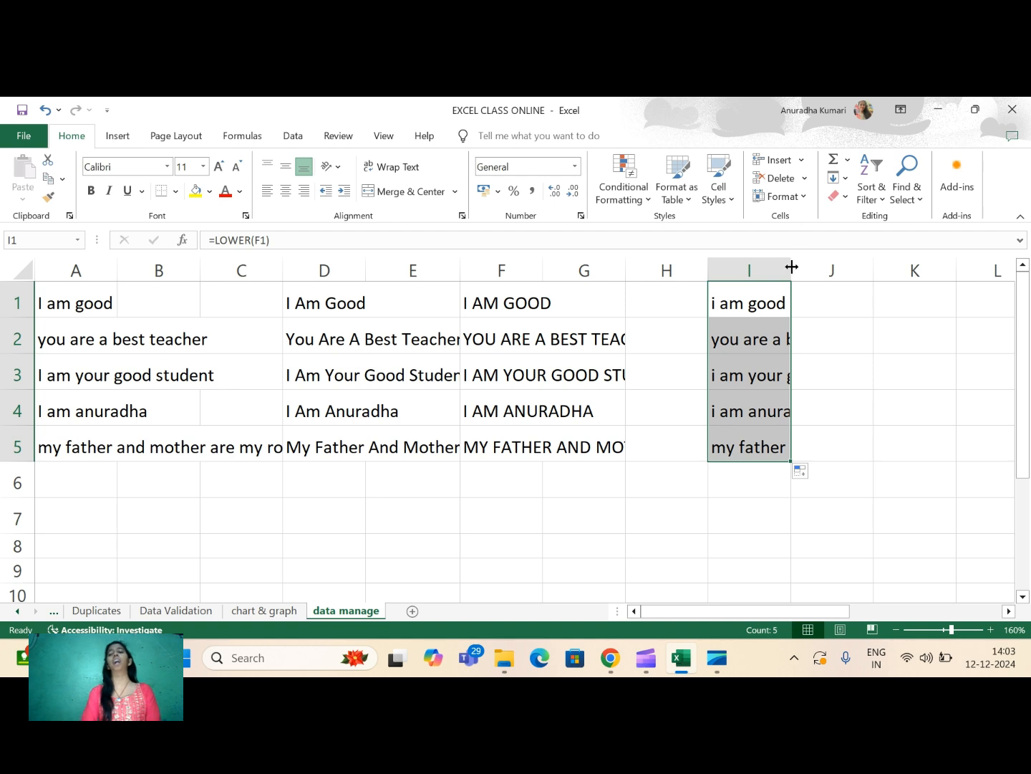
left_click_drag(791, 266, 934, 263)
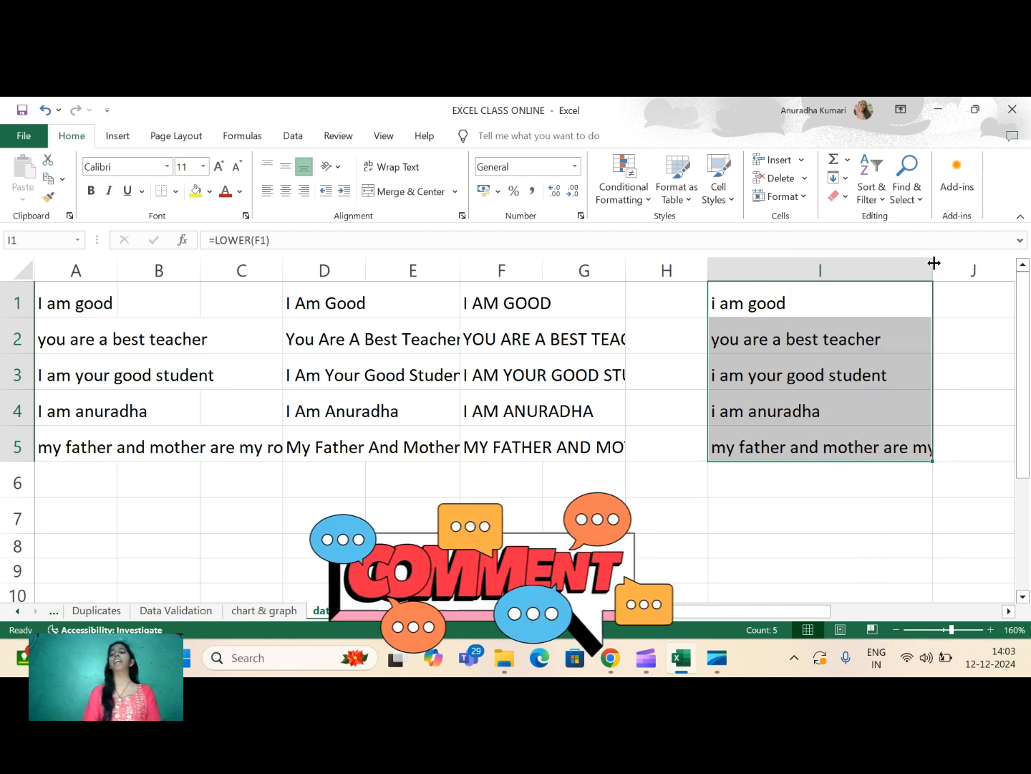
left_click_drag(934, 263, 994, 263)
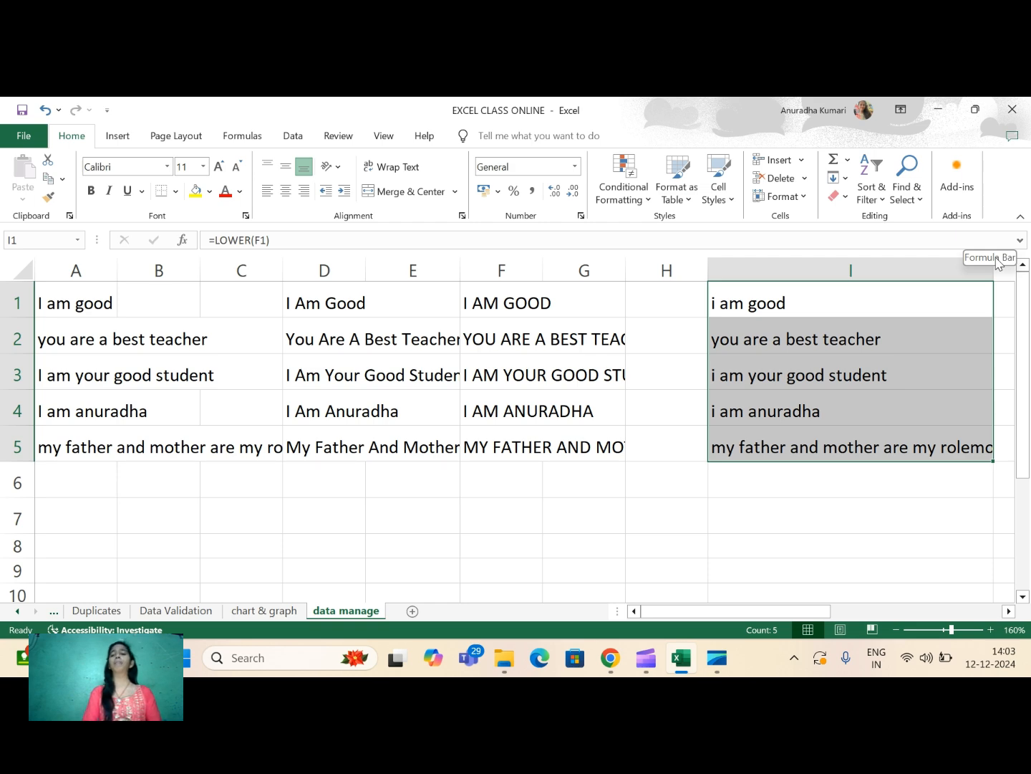
left_click(547, 327)
key("Right")
key("Right")
key("Right")
key("Right")
key("Right")
key("Right")
key("Right")
key("Right")
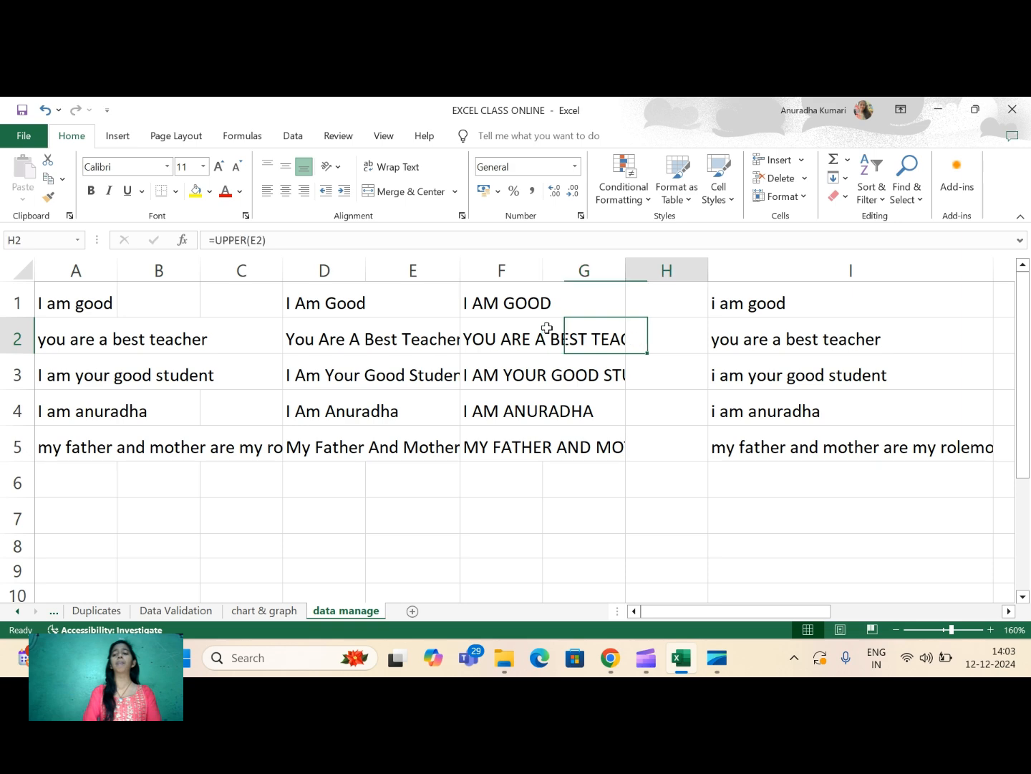
- Examine the student marks table in columns P to S for missing Computer, Maths and Science marks
key("Right")
key("Right")
key("Right")
key("Right")
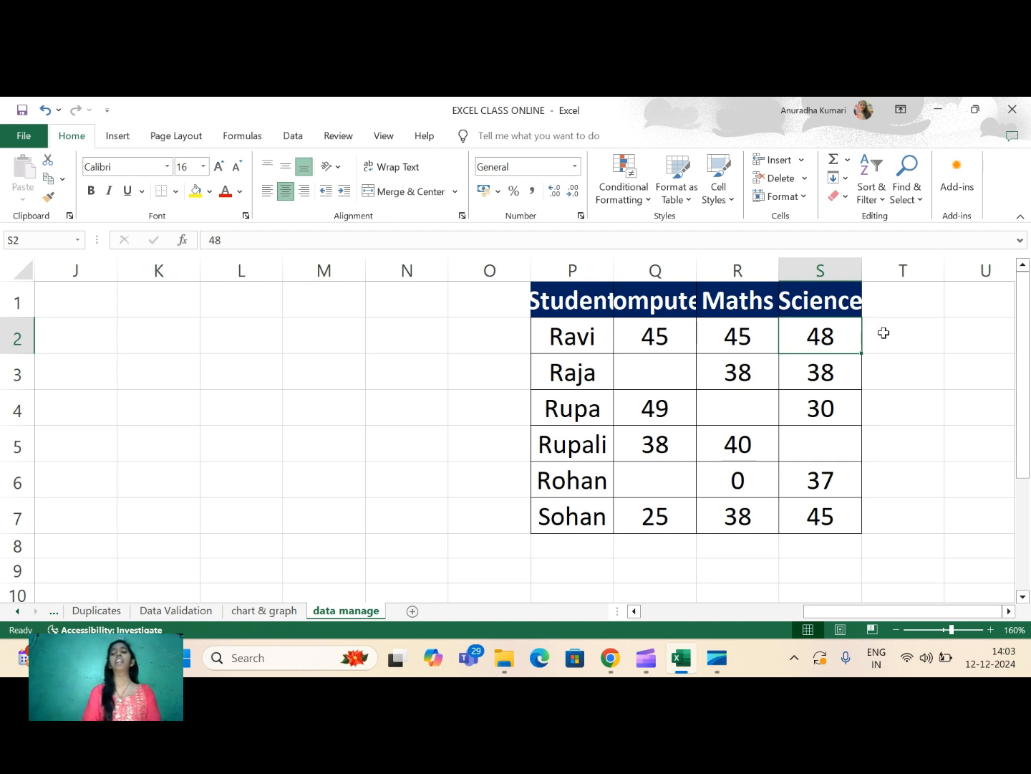
key("Right")
key("Right")
key("Right")
key("Right")
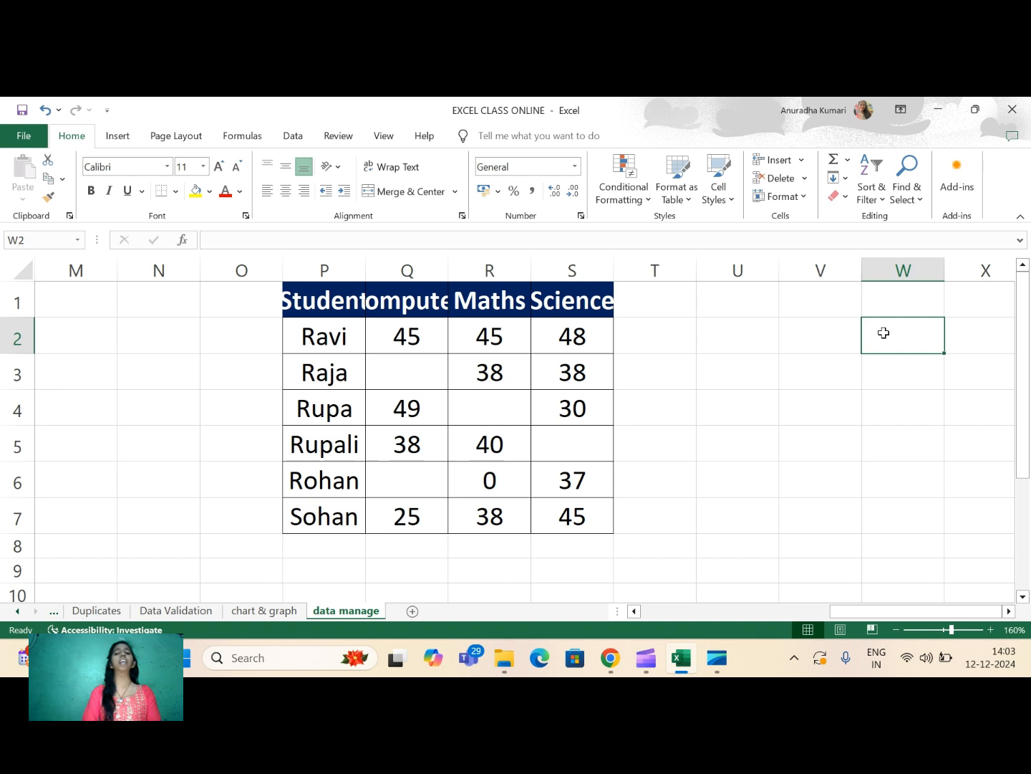
key("Left")
left_click(415, 385)
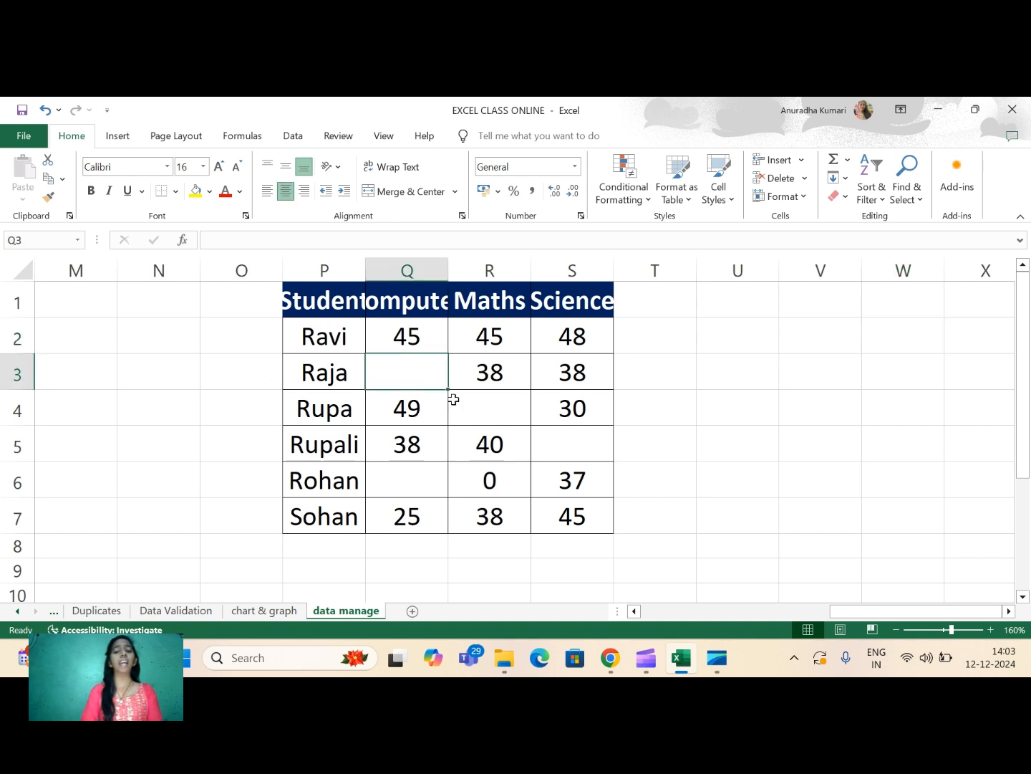
left_click(474, 407)
left_click(572, 442)
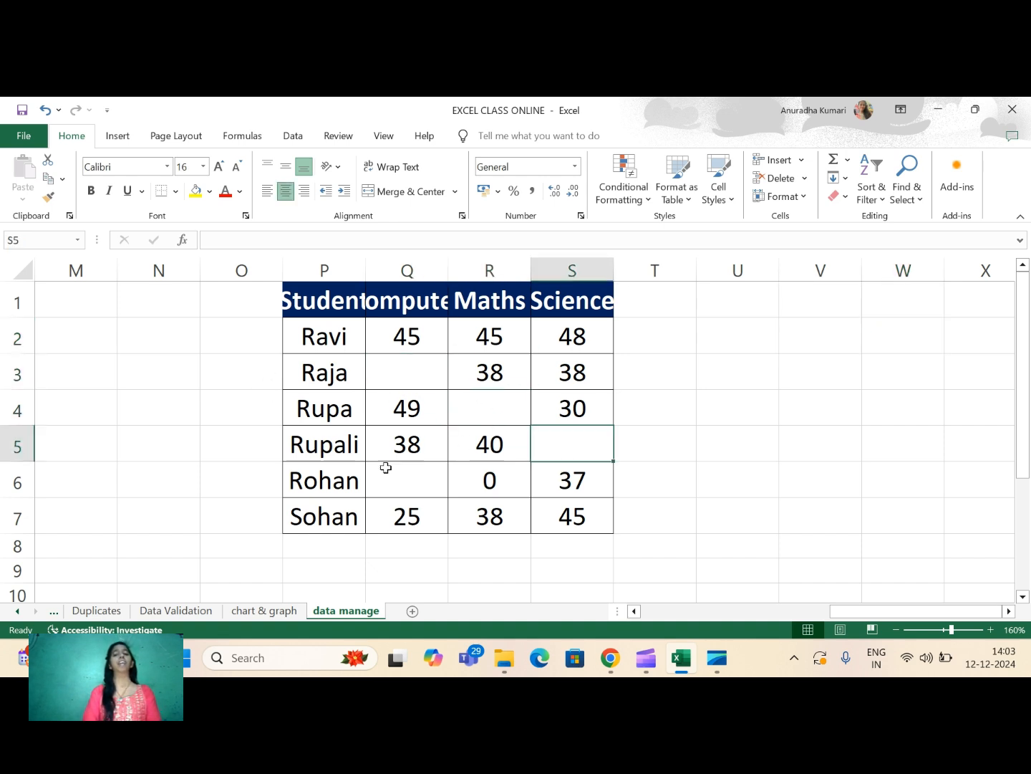
left_click(419, 491)
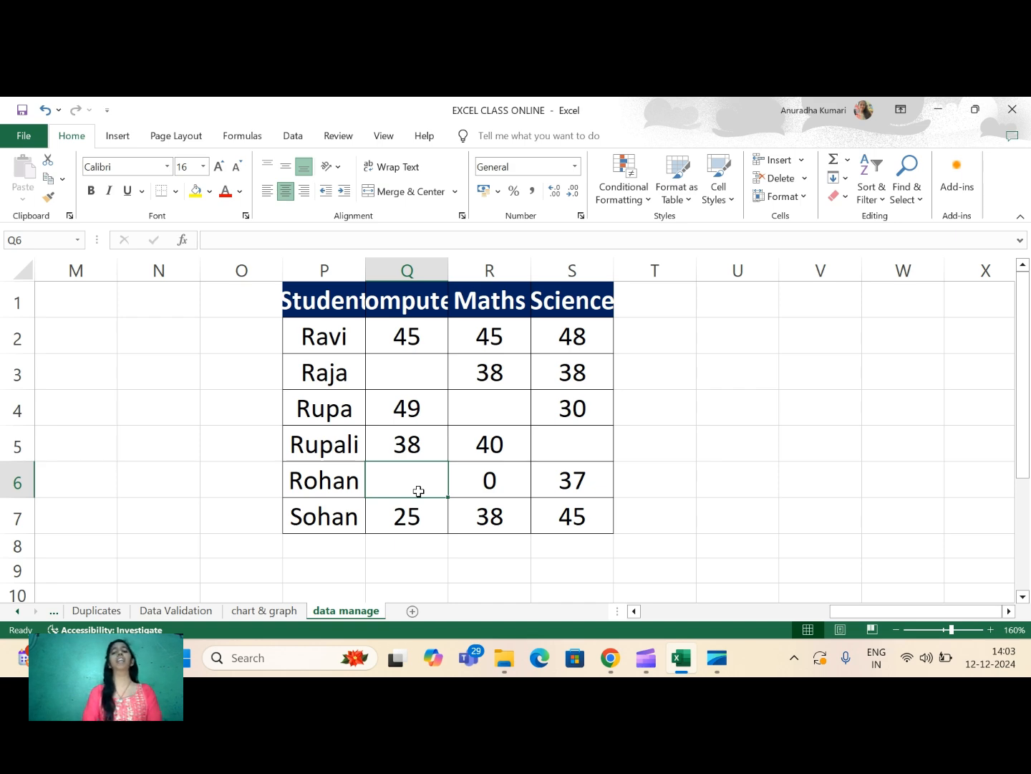
- Clear the Maths mark in cell R6 of the student marks table
left_click(469, 485)
key("BackSpace")
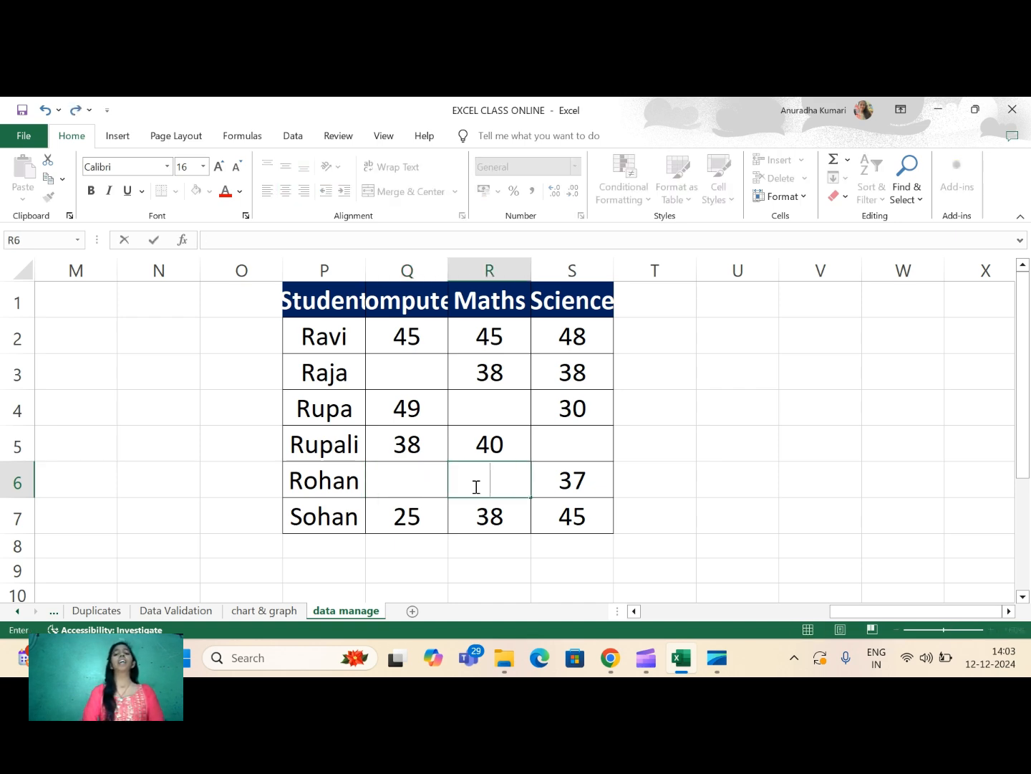
left_click(775, 441)
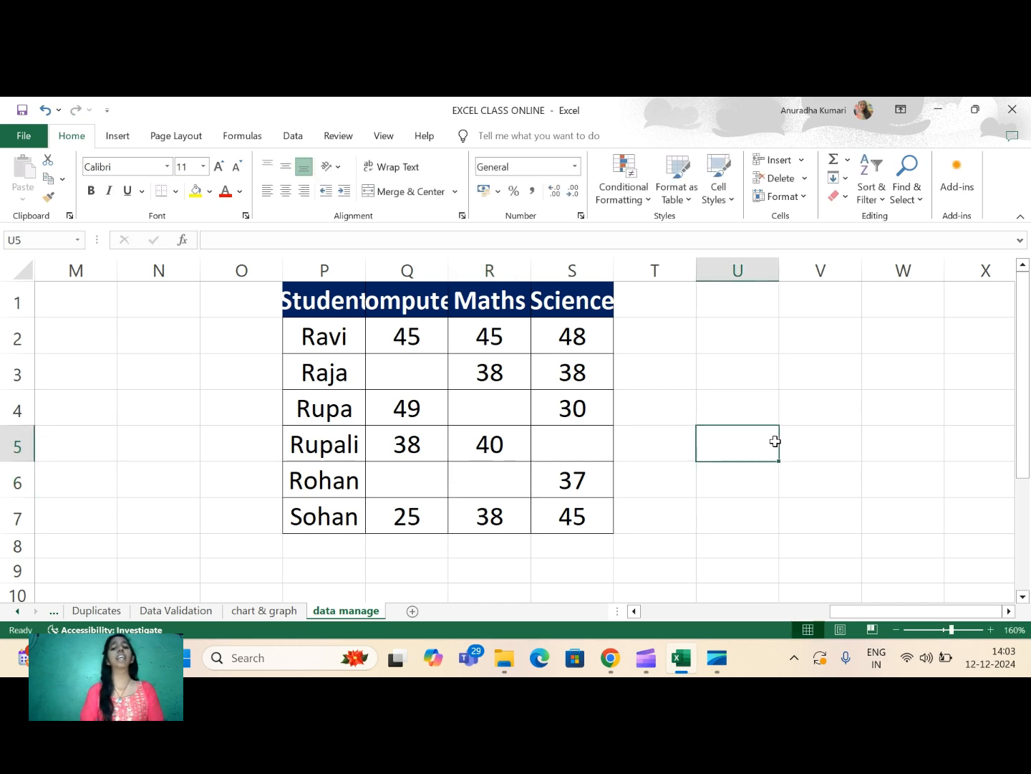
- Review the empty cells Q3, R4, S5 and Q6 in the student marks table one by one
left_click(432, 376)
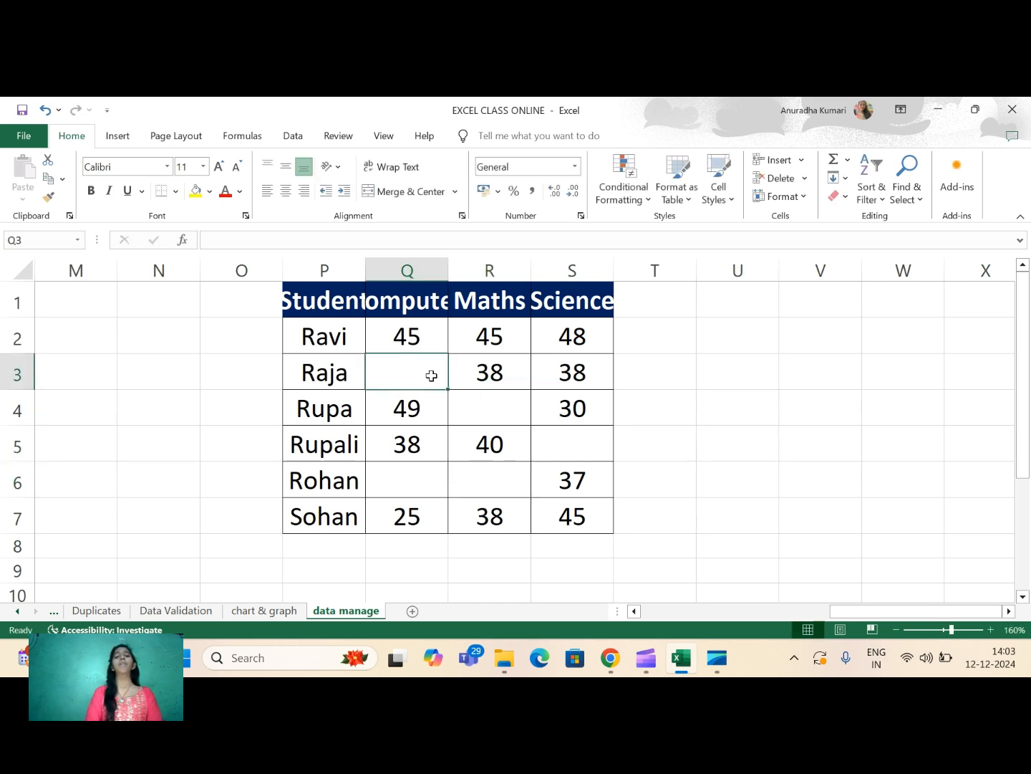
left_click(509, 406)
left_click(568, 437)
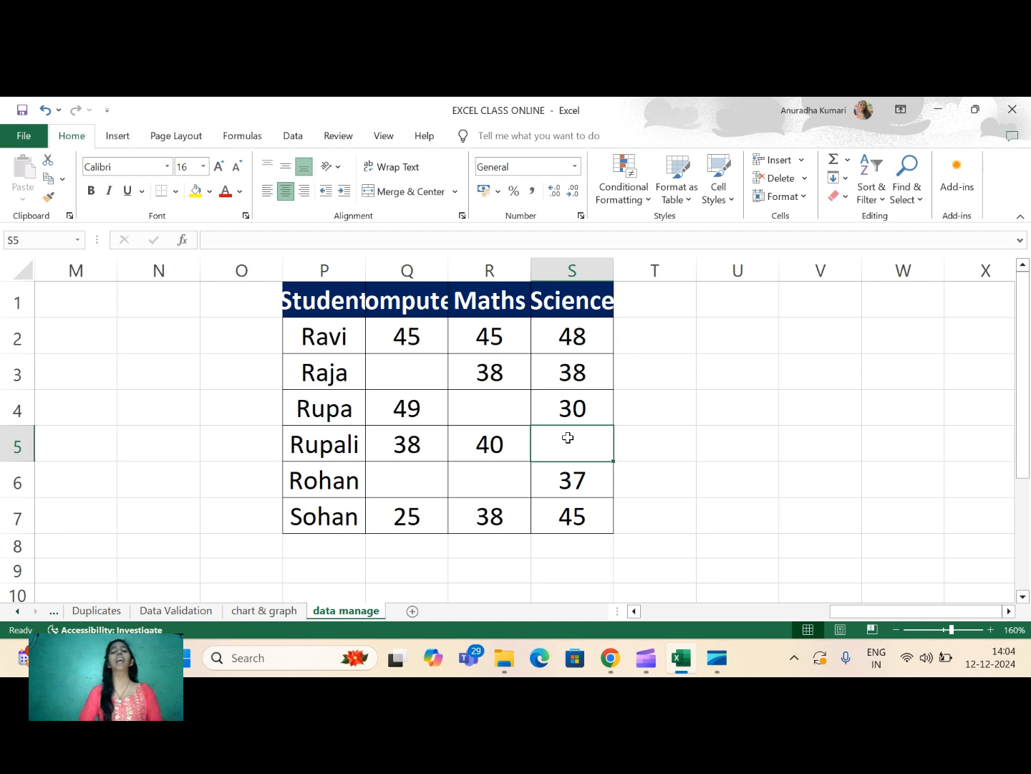
left_click(425, 377)
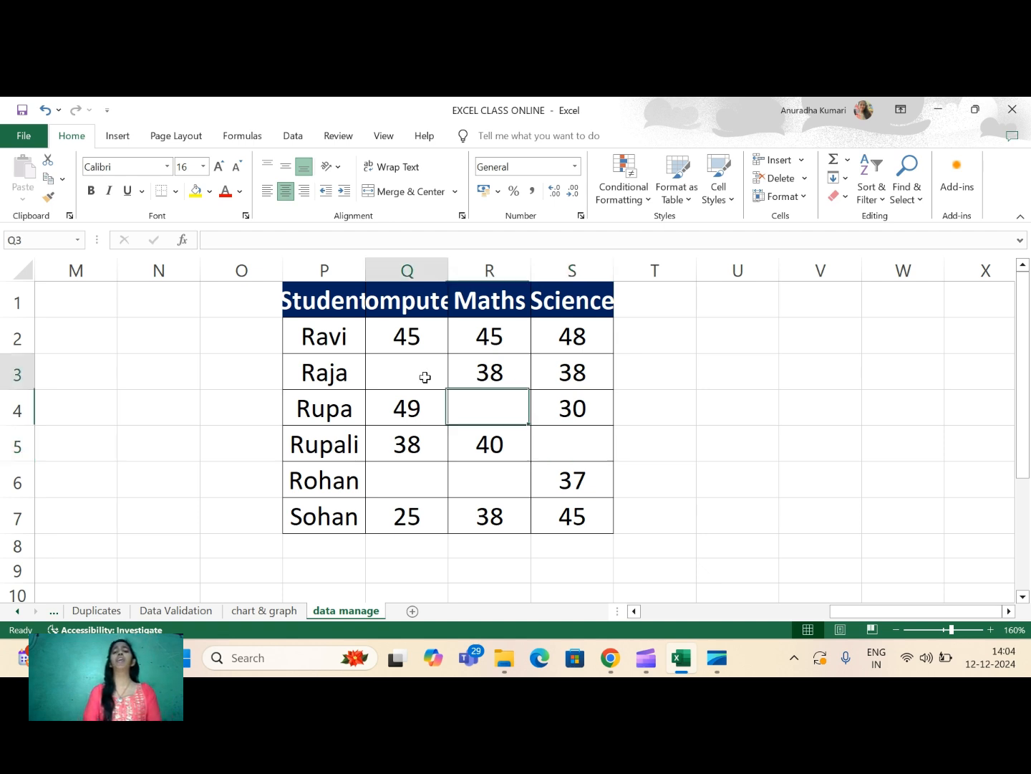
left_click(485, 407)
left_click(577, 436)
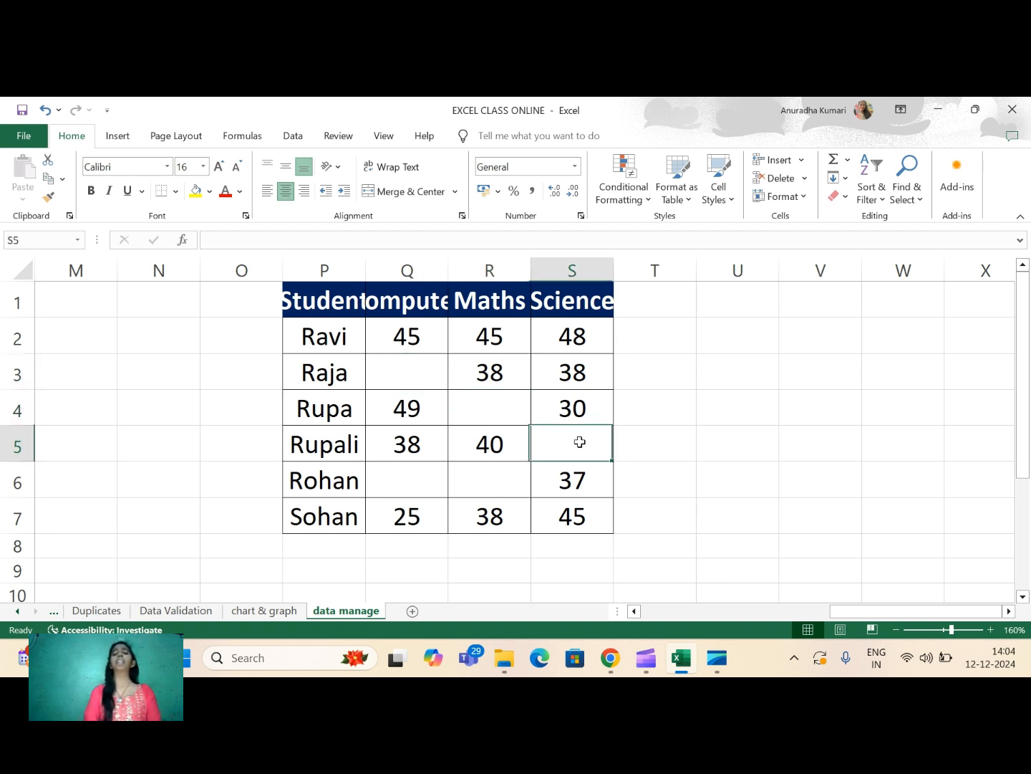
left_click(417, 478)
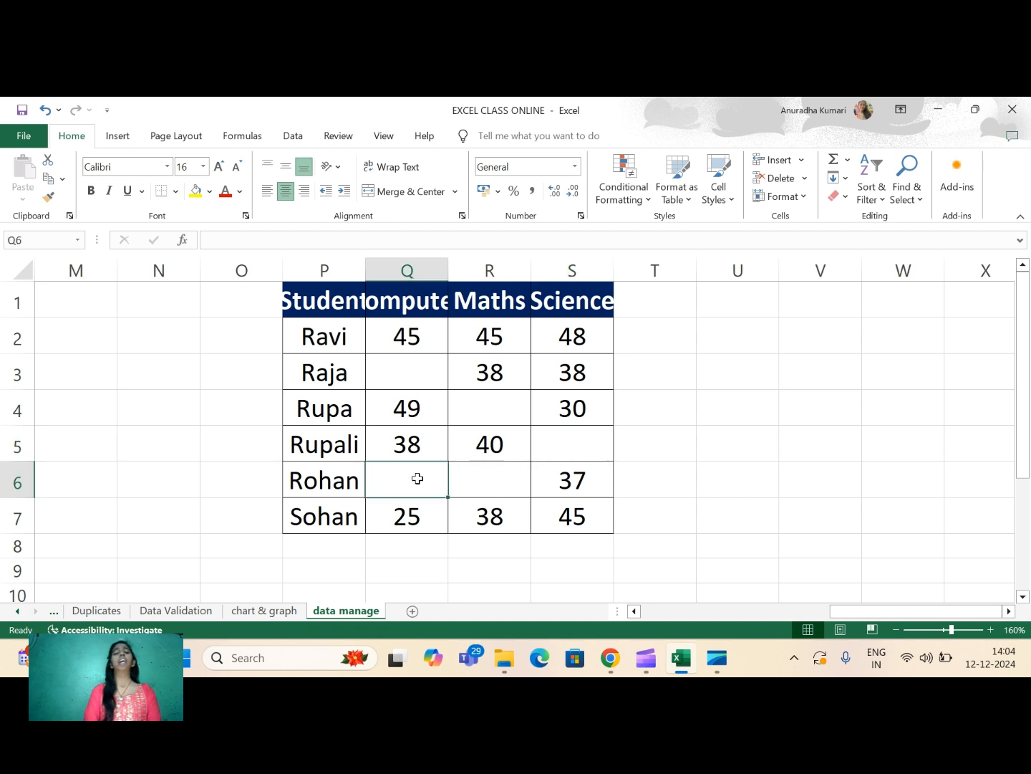
left_click(430, 375)
left_click_drag(467, 412, 583, 433)
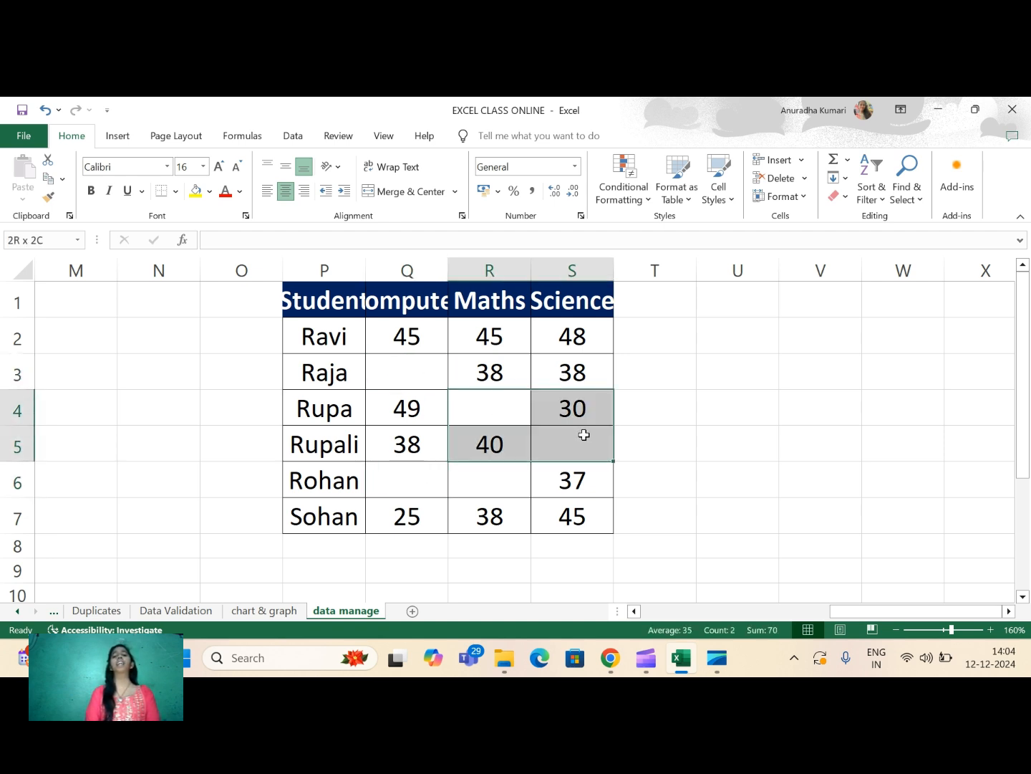
left_click(586, 436)
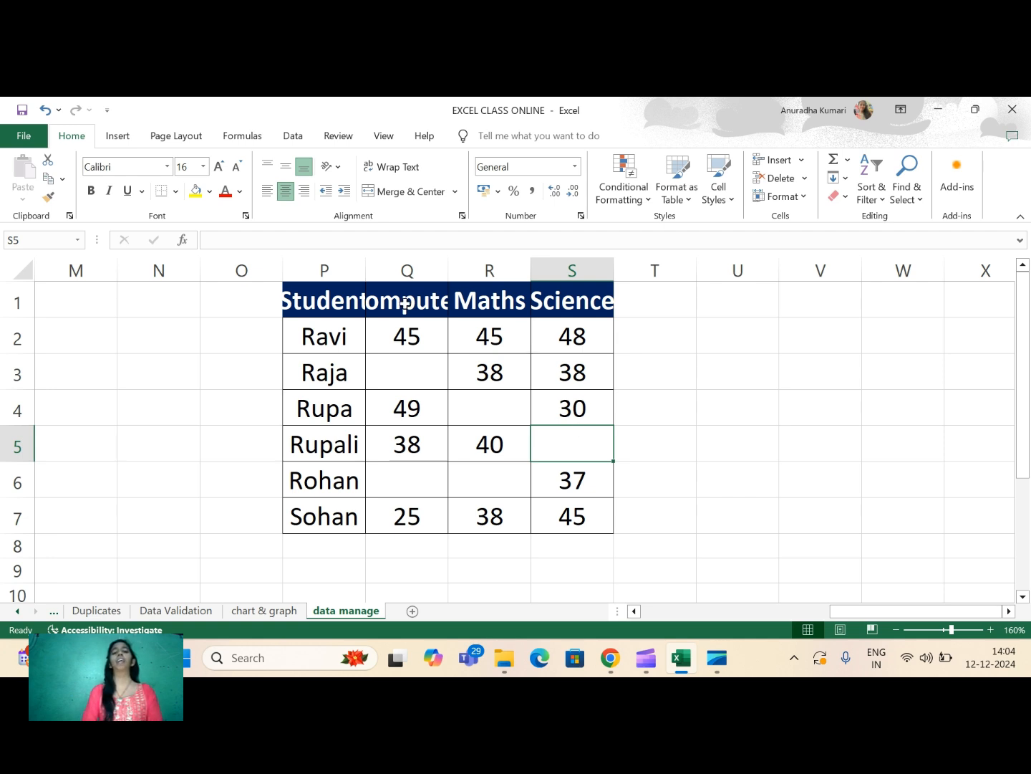
- Select only the blank cells within the marks range Q2:S7 using Go To Special with the Blanks option
left_click_drag(399, 331, 582, 510)
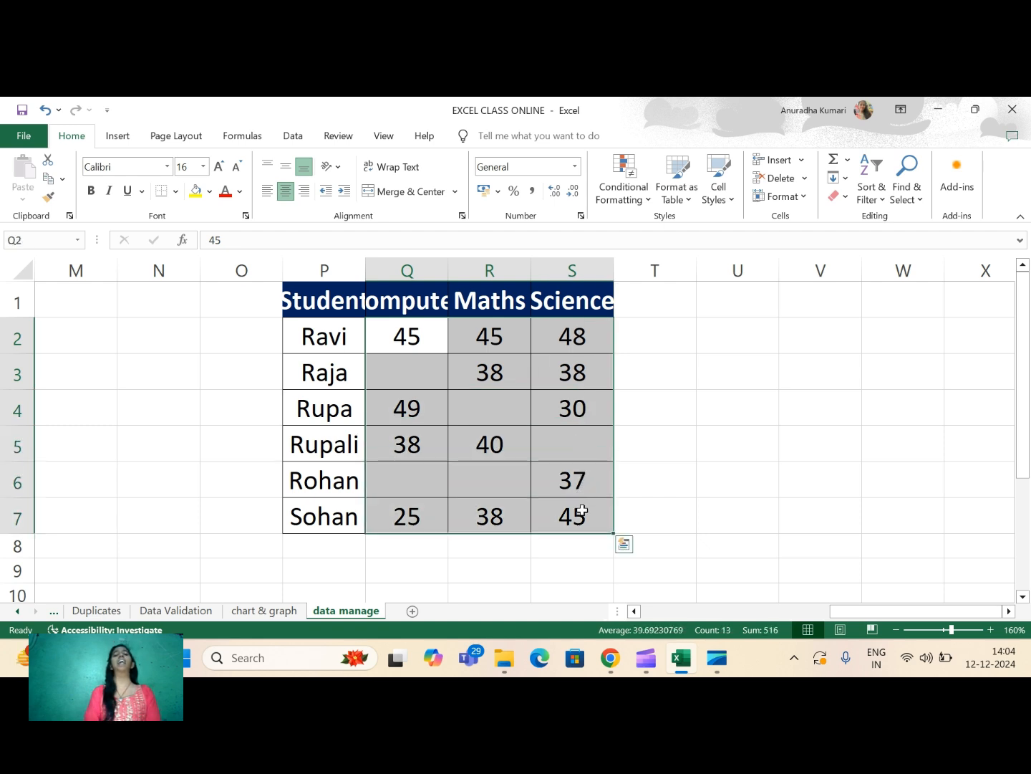
left_click(915, 200)
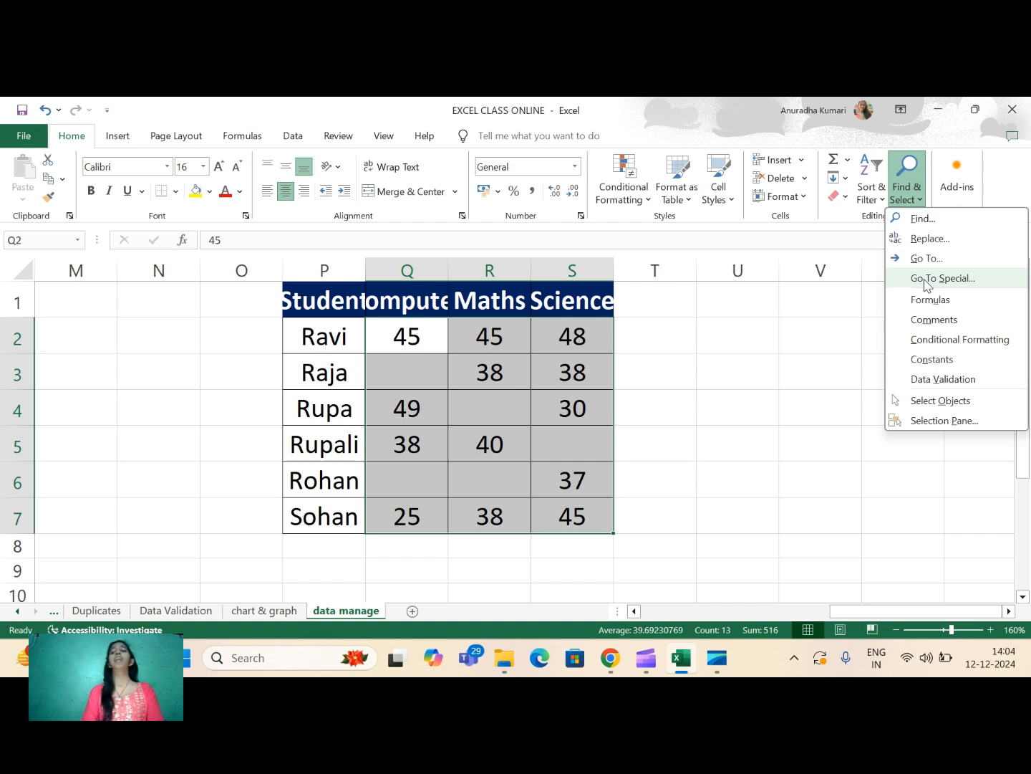
left_click(929, 279)
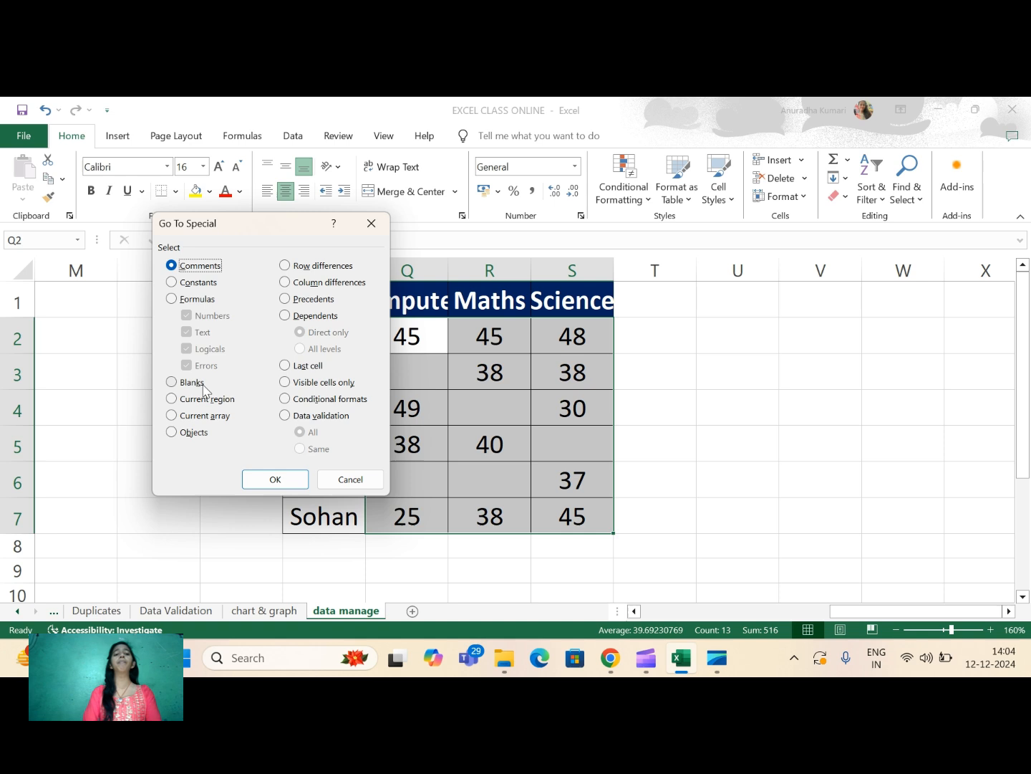
left_click(172, 384)
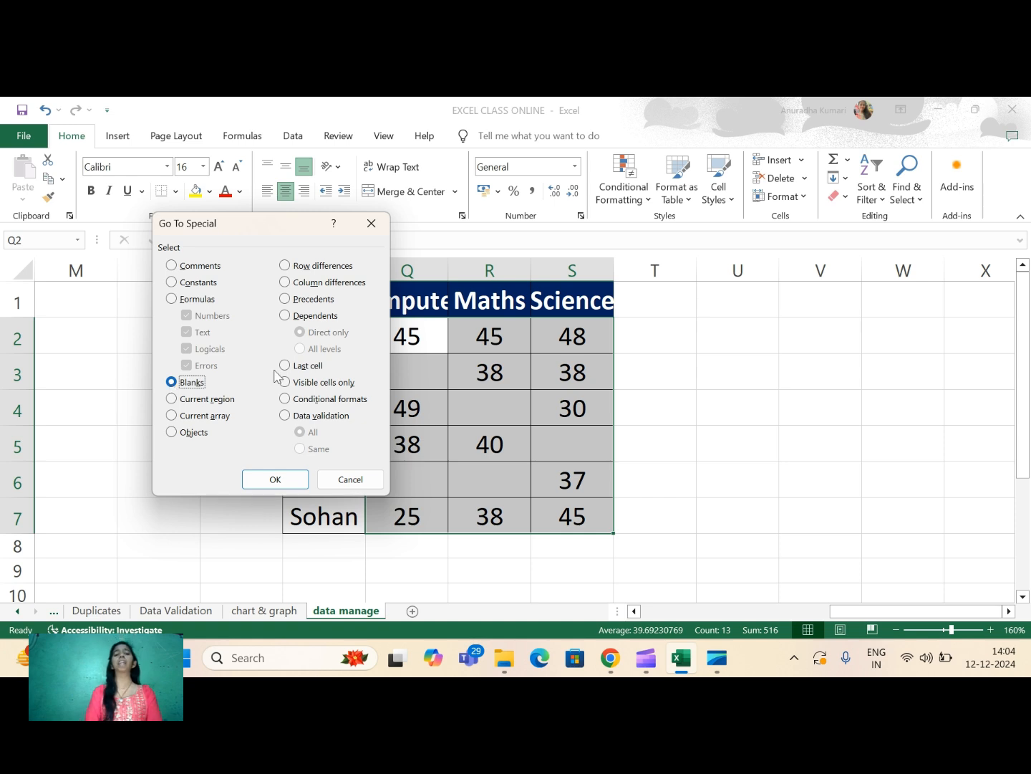
left_click(279, 481)
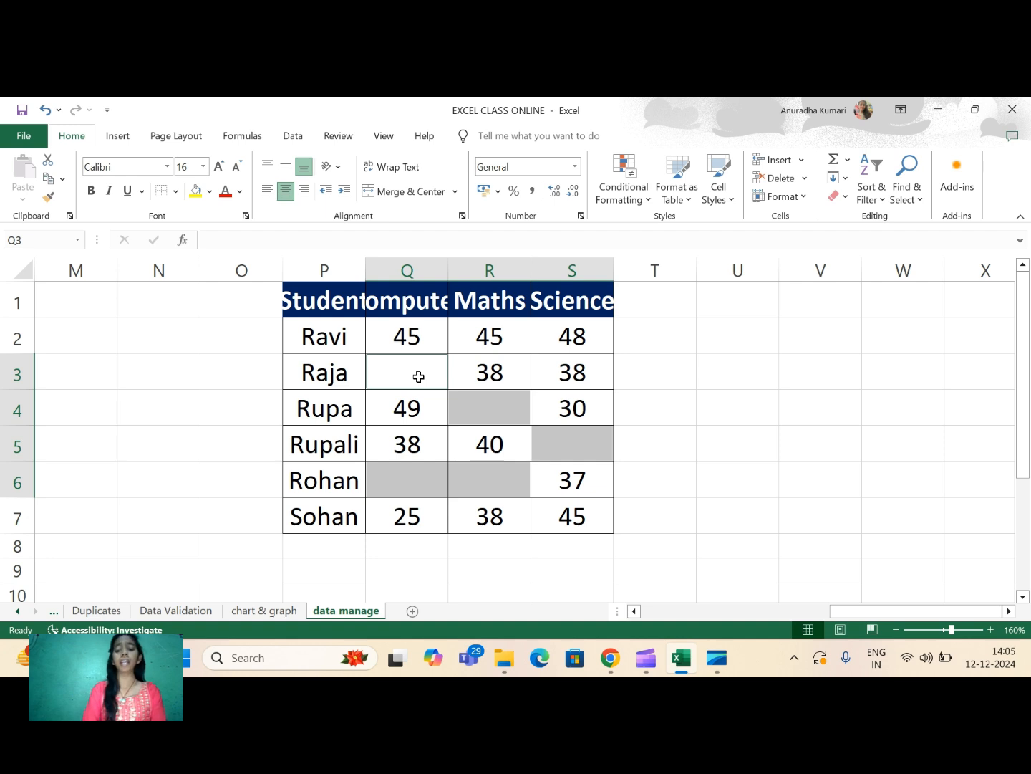
- Fill all the selected blank mark cells with 0 in a single entry and check the filled cells
type("0")
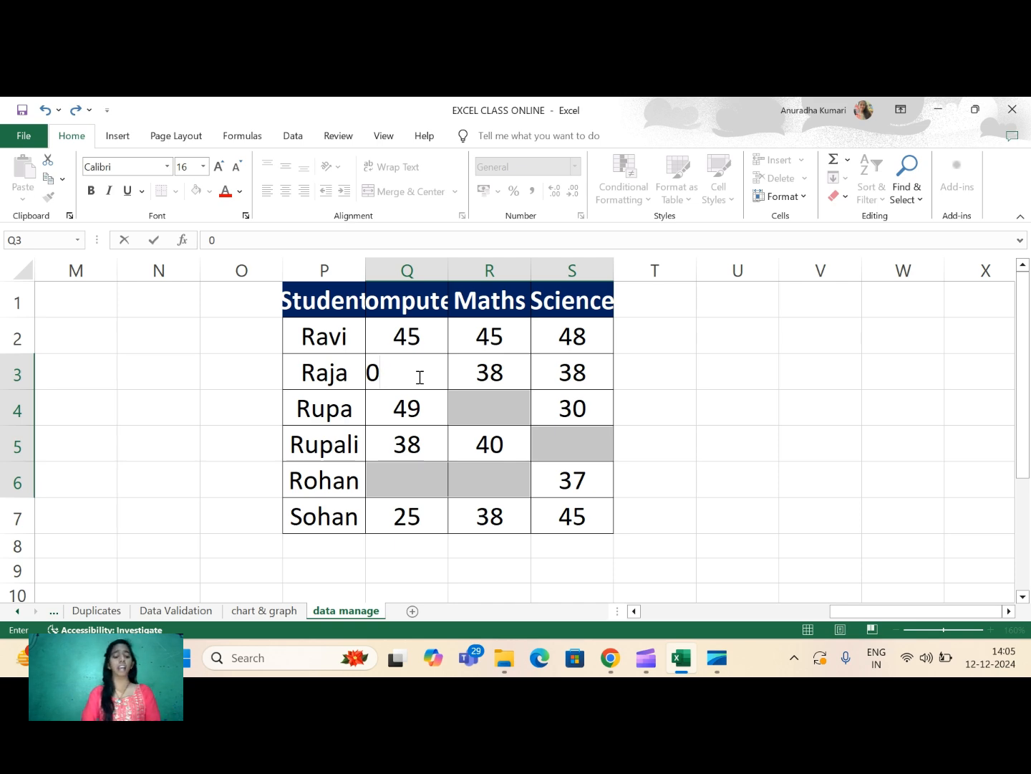
key("ctrl+Return")
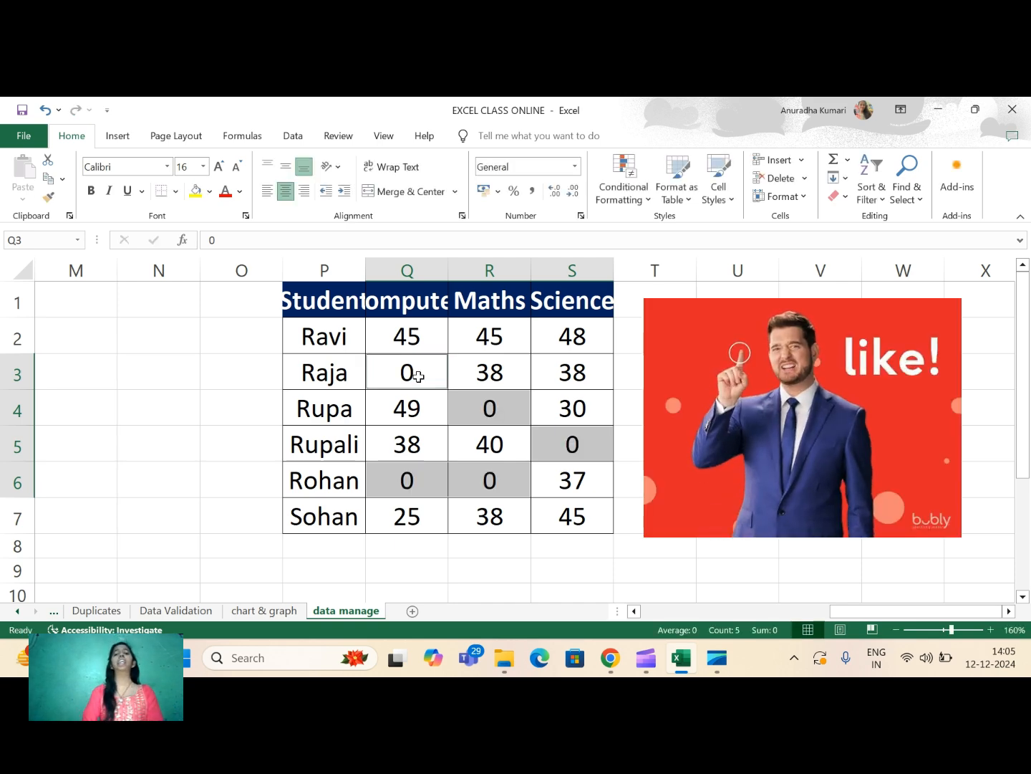
left_click(494, 404)
left_click(560, 438)
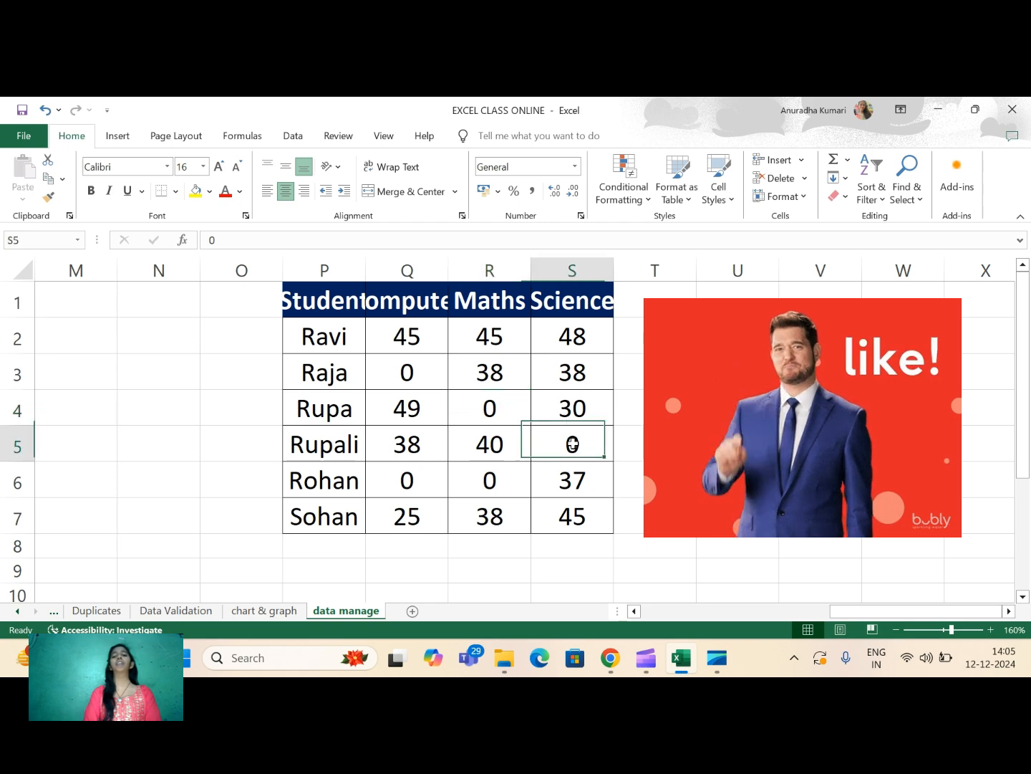
left_click(503, 479)
left_click(405, 479)
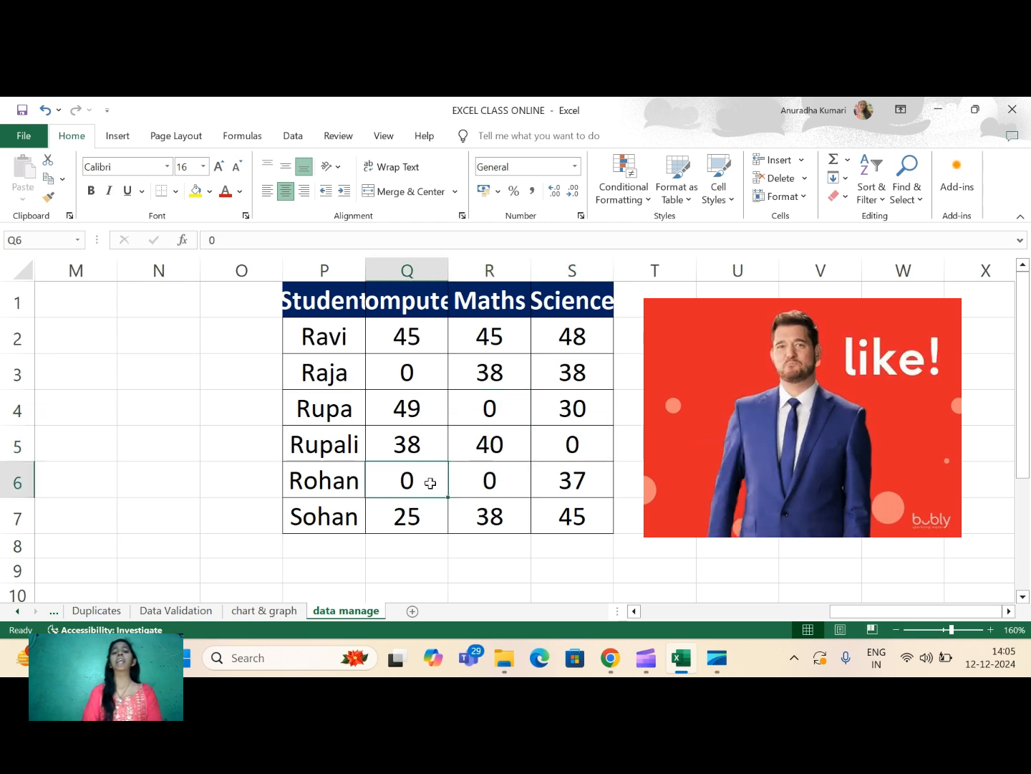
left_click(406, 371)
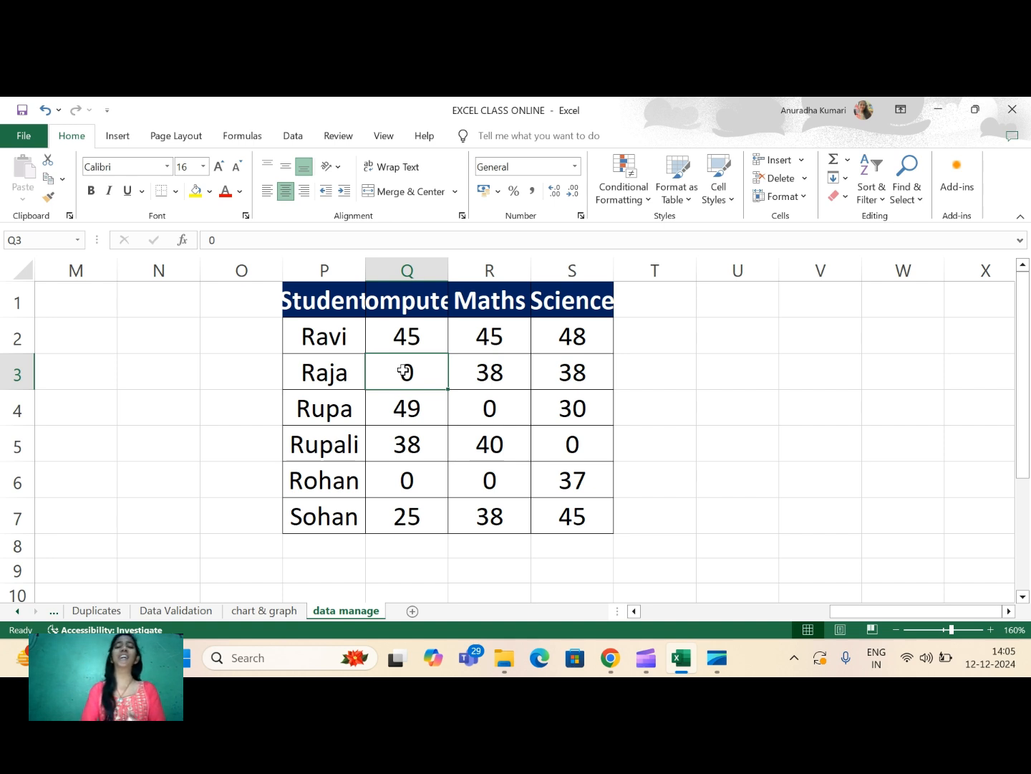
left_click(715, 380)
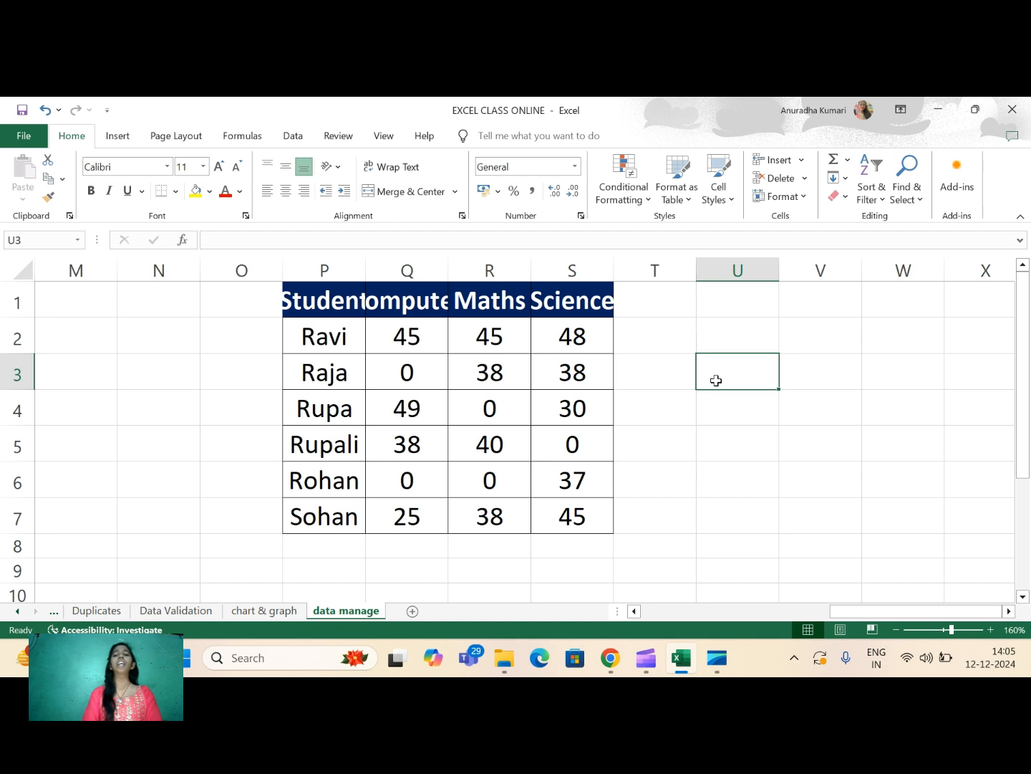
- Widen columns P to S so the Student, Computer, Maths and Science headers fit fully
double_click(295, 305)
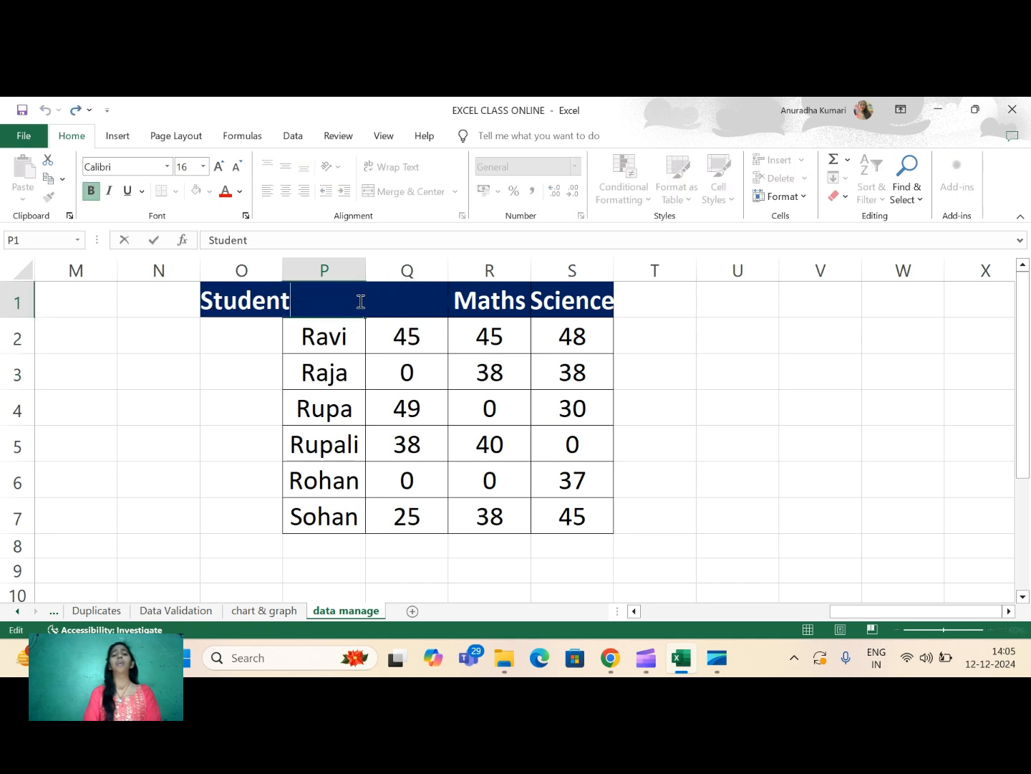
left_click(849, 322)
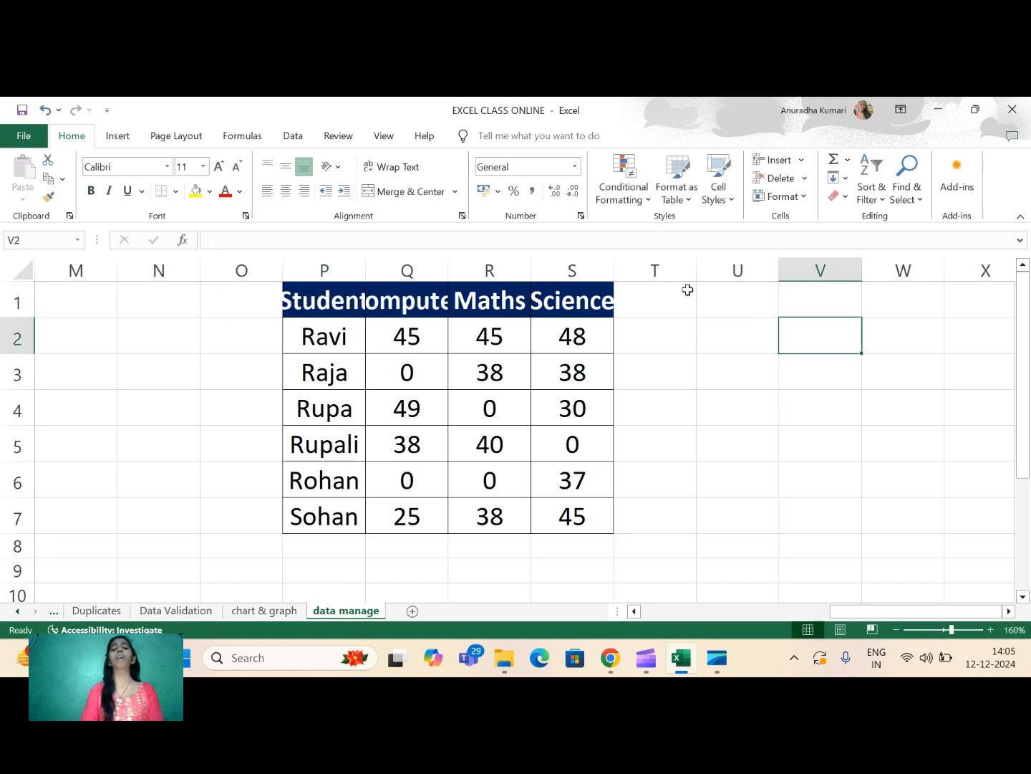
left_click_drag(366, 265, 419, 266)
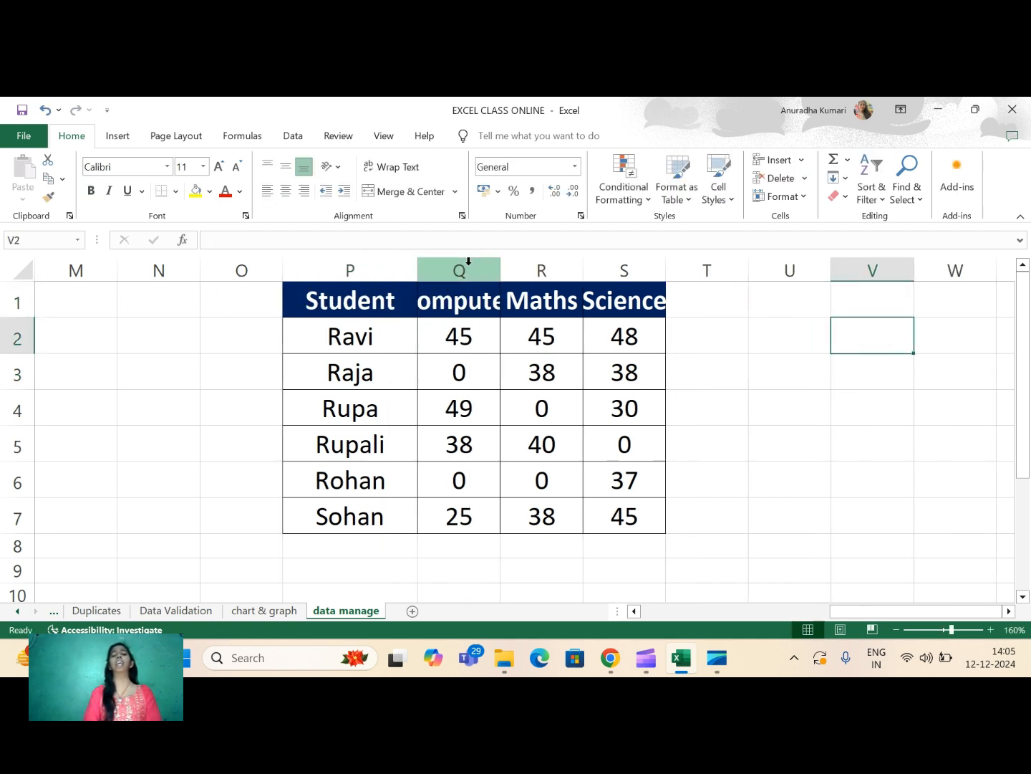
left_click_drag(499, 267, 562, 263)
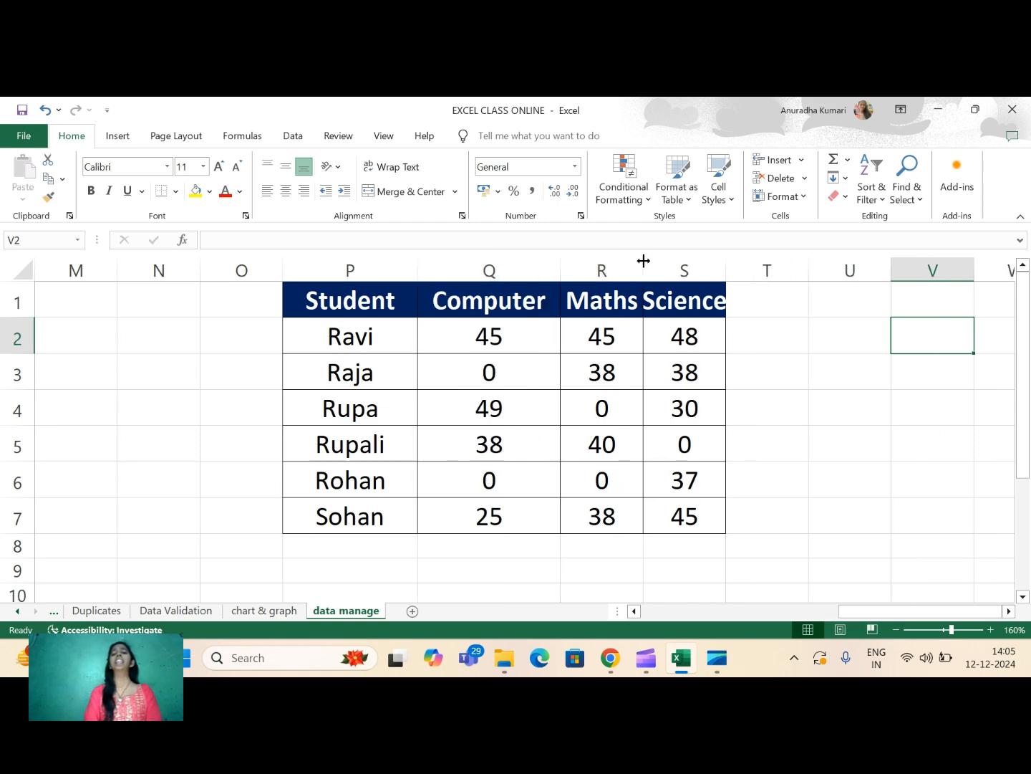
left_click_drag(645, 261, 674, 260)
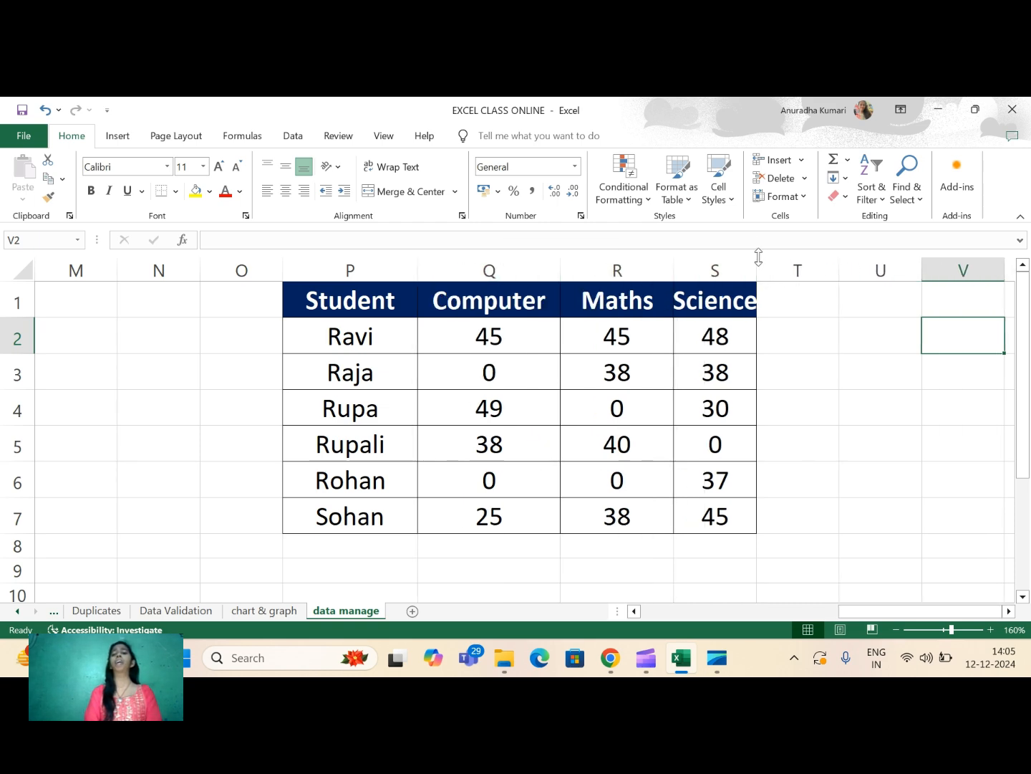
left_click_drag(756, 262, 809, 263)
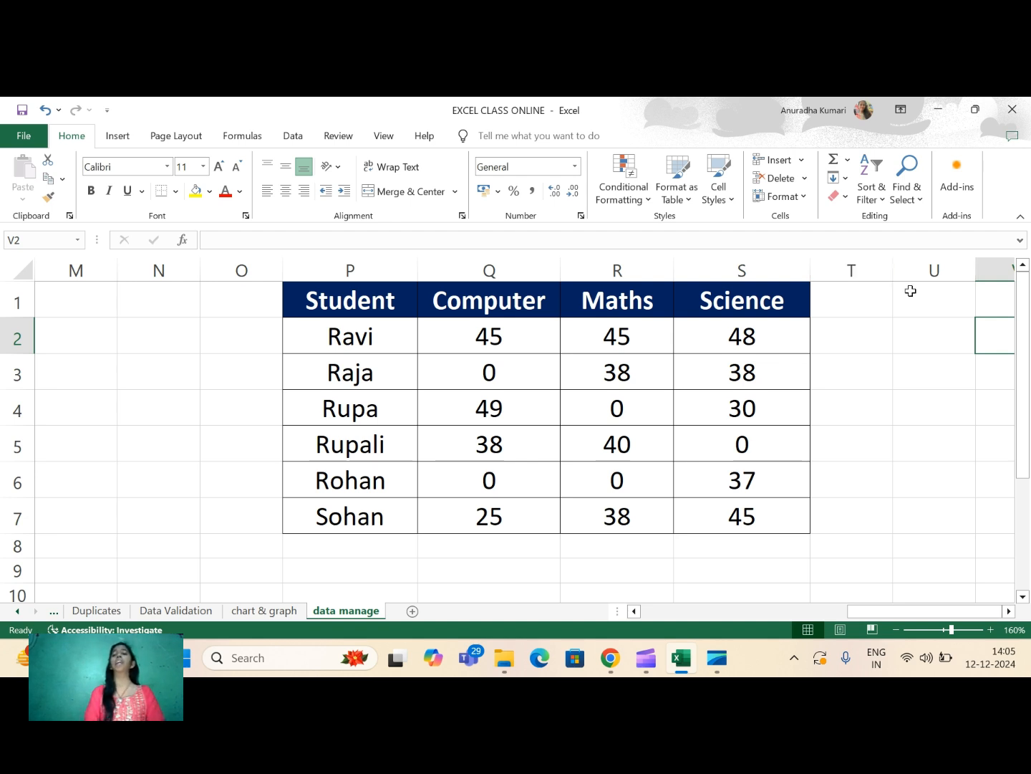
left_click(849, 319)
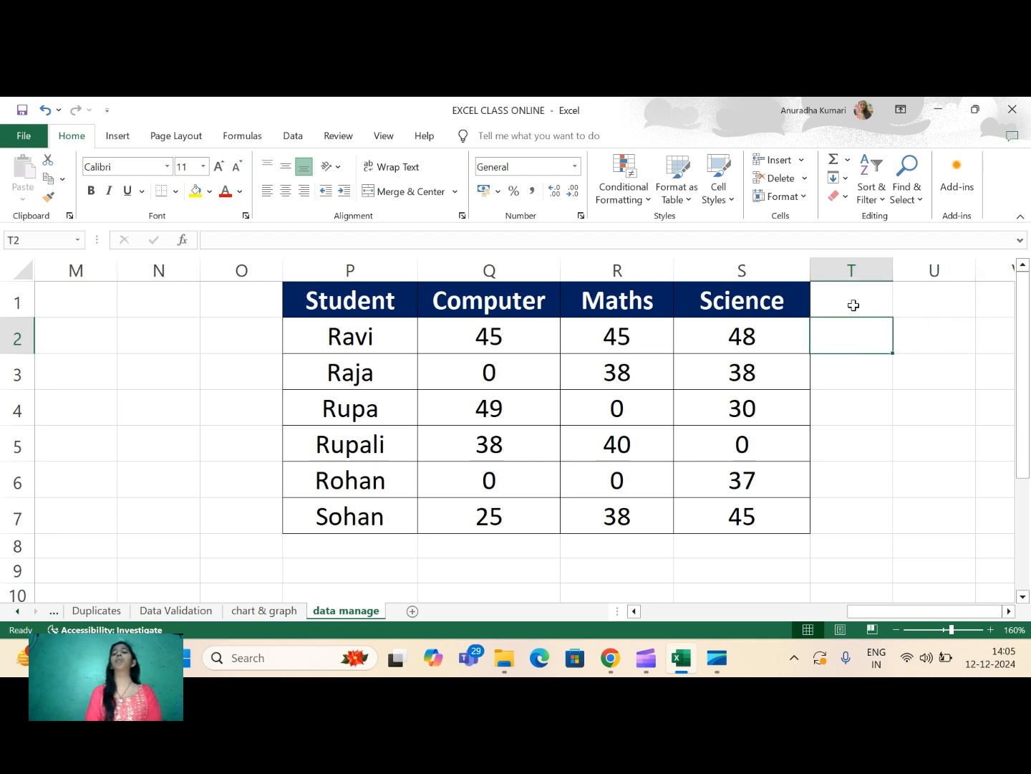
- Copy the whole student marks table P1:S7 and add a new blank worksheet
left_click(853, 305)
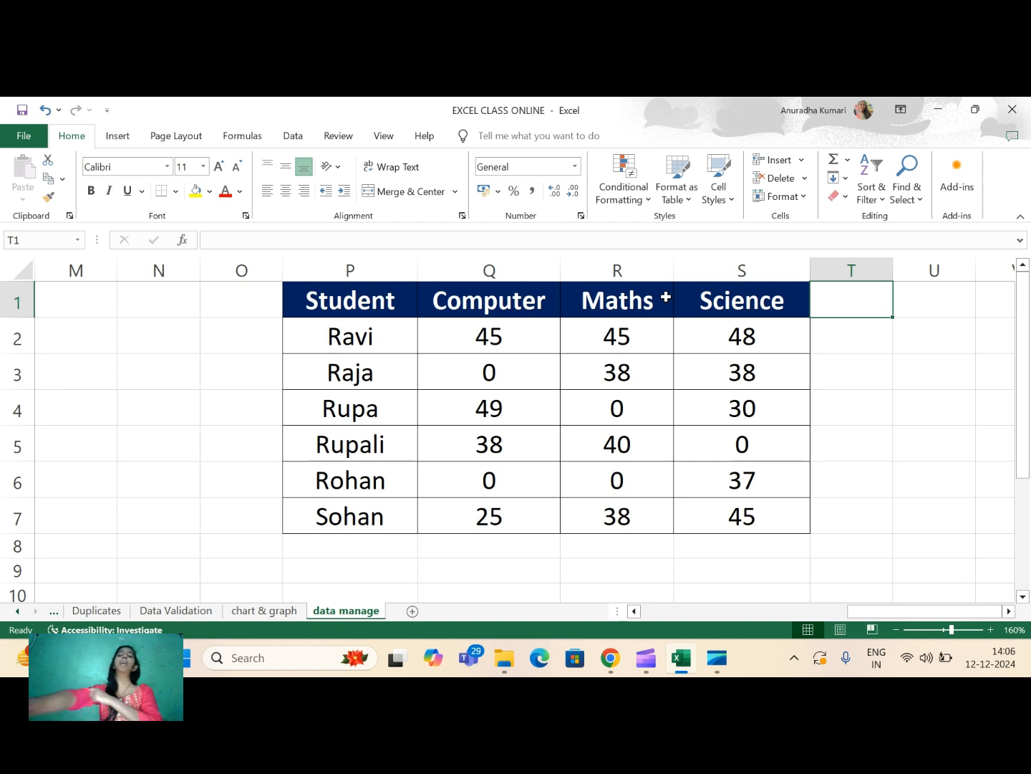
left_click_drag(345, 308, 751, 529)
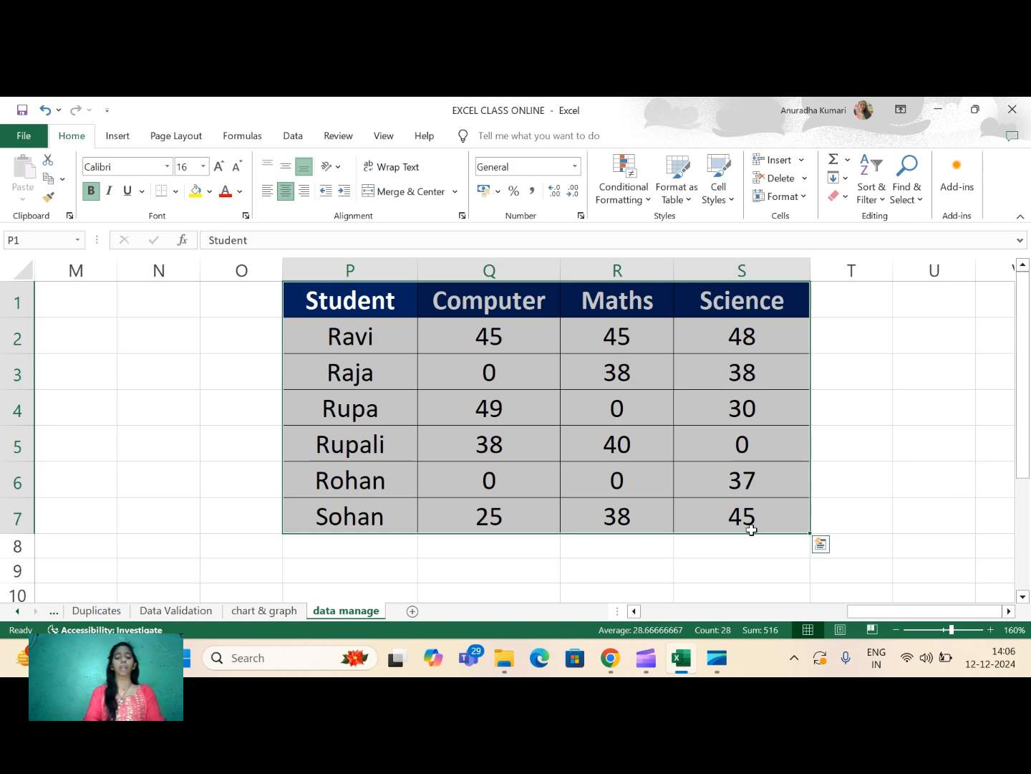
key("ctrl+c")
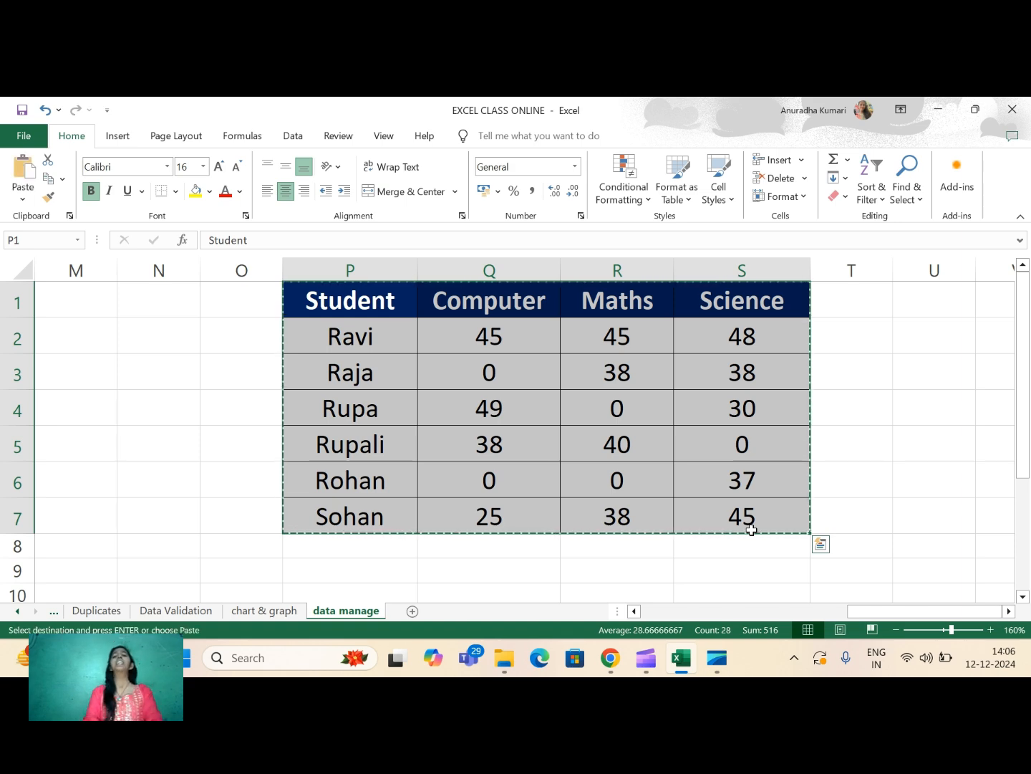
left_click(413, 611)
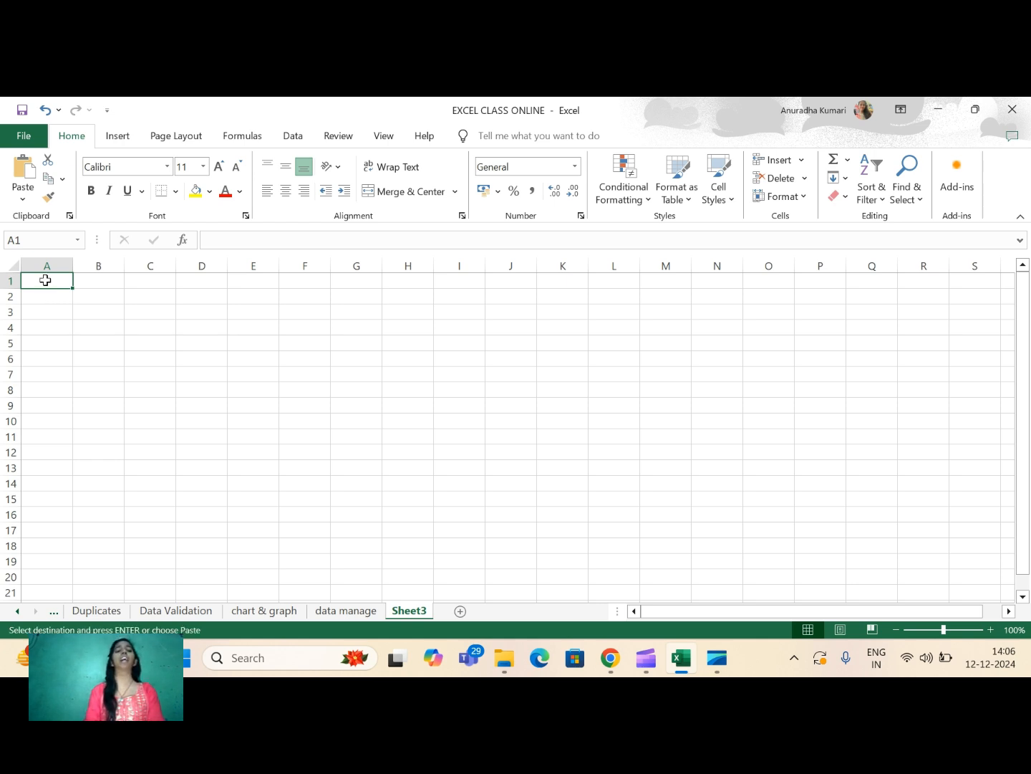
- Paste the copied marks table at A1 of the new sheet using Paste Special with Transpose
right_click(45, 280)
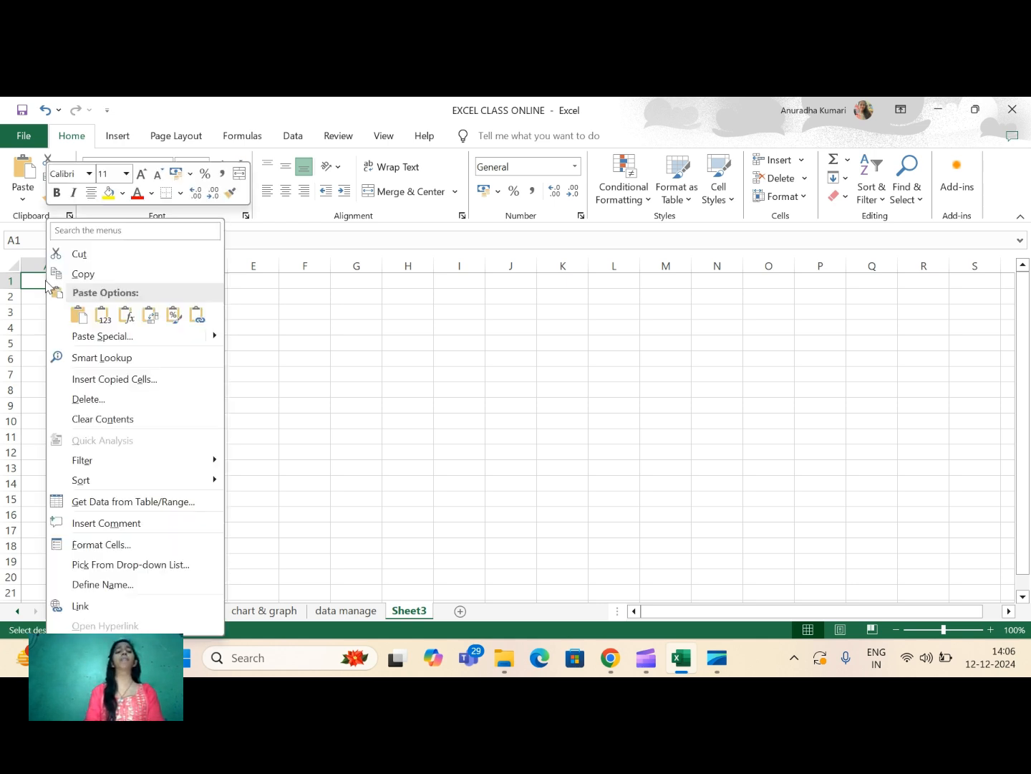
left_click(102, 335)
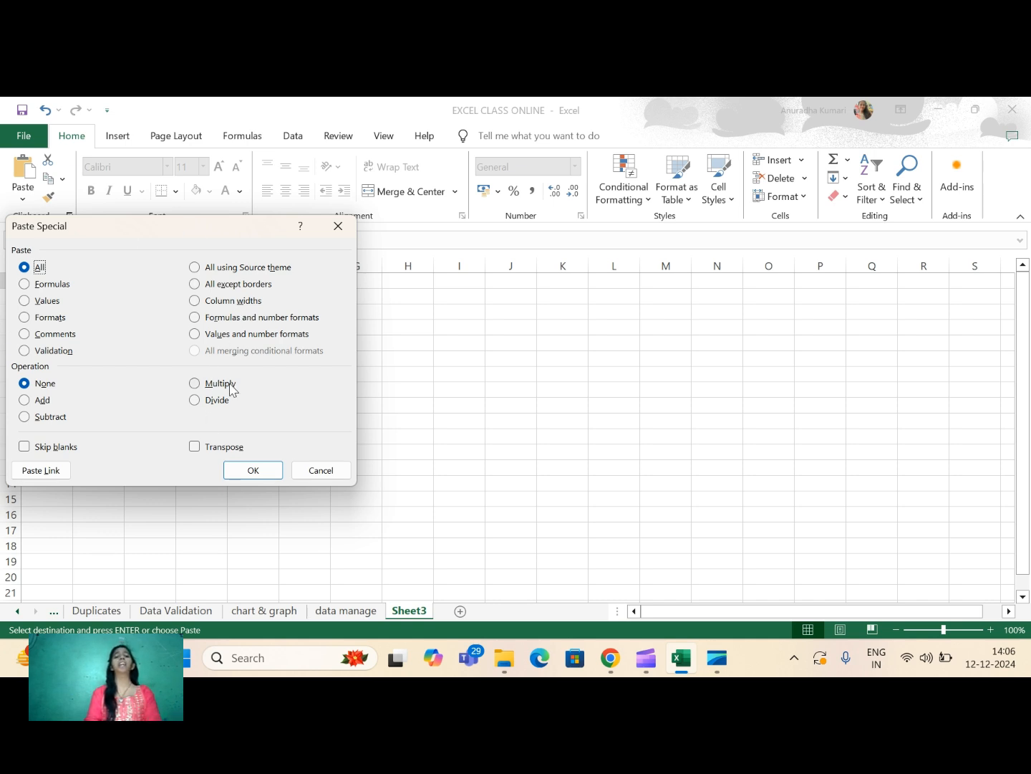
left_click(195, 447)
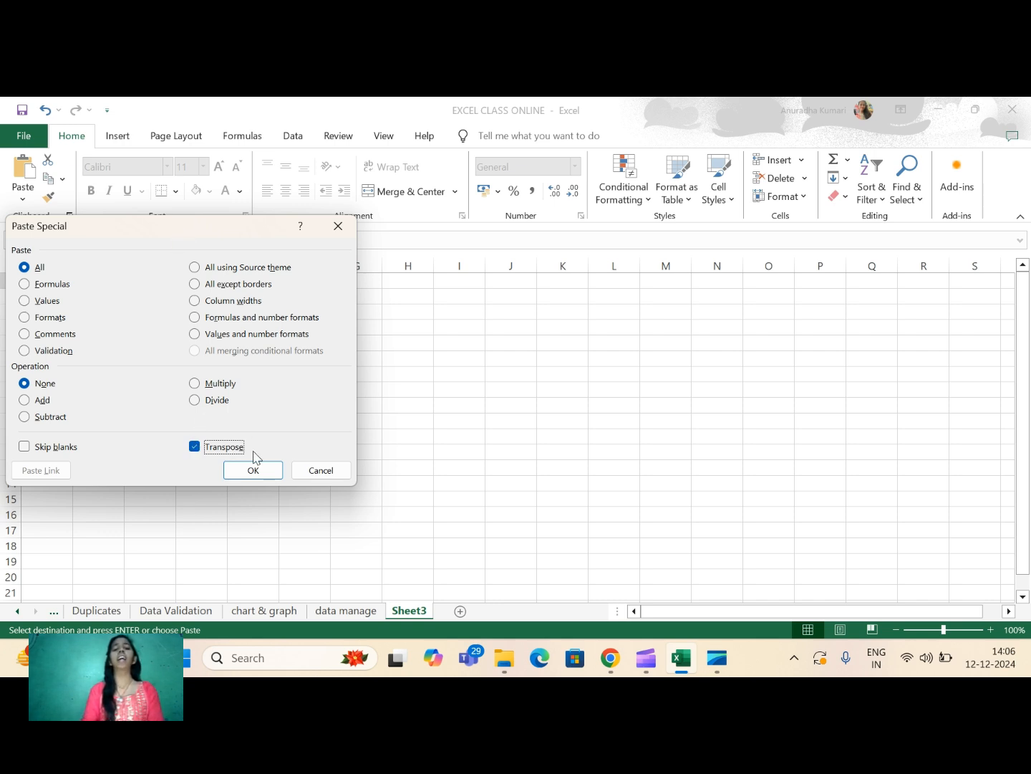
left_click(266, 467)
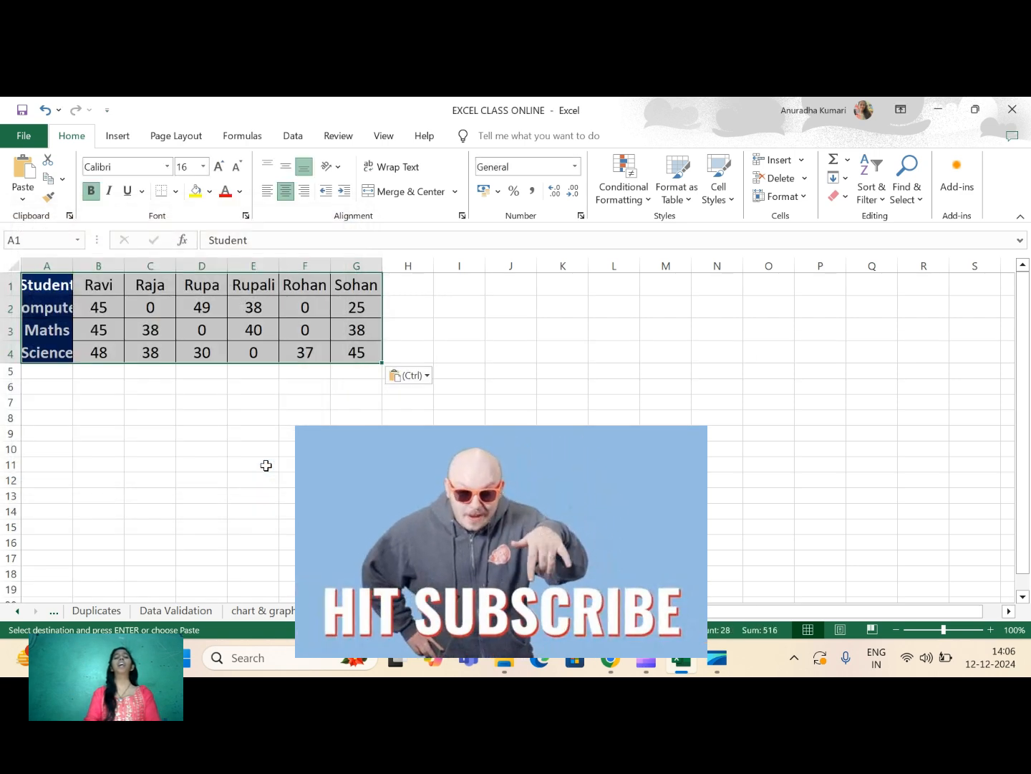
left_click(204, 480)
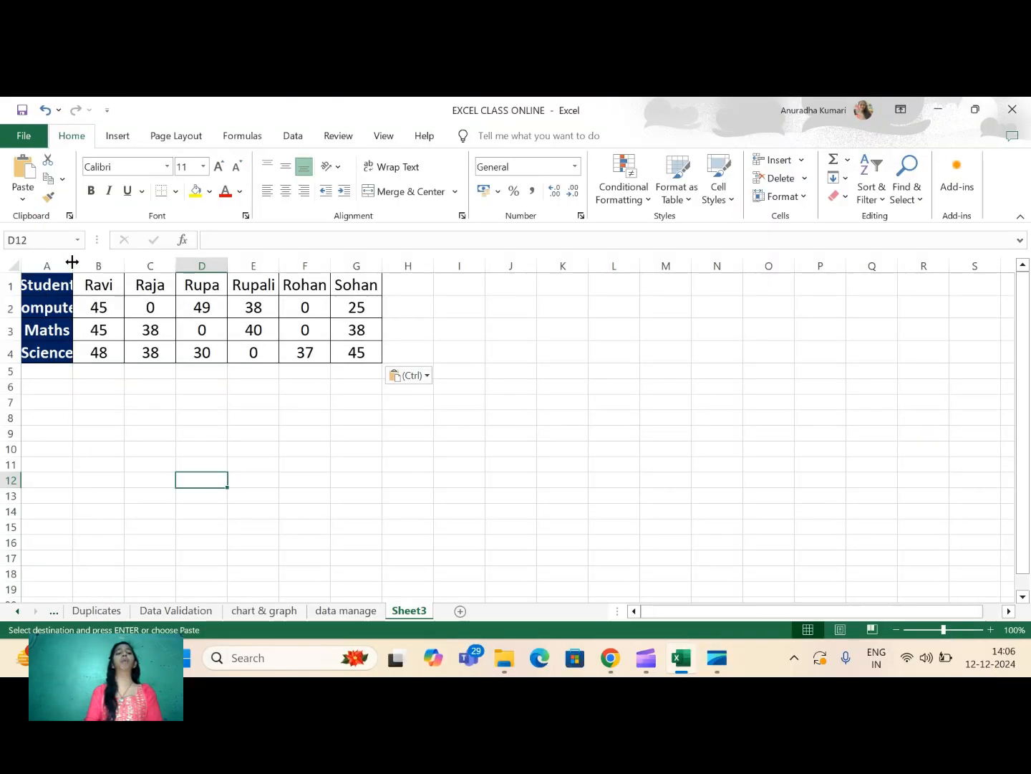
- Widen columns A and B so the subject headers and the first student's marks fit comfortably
left_click_drag(73, 263, 100, 258)
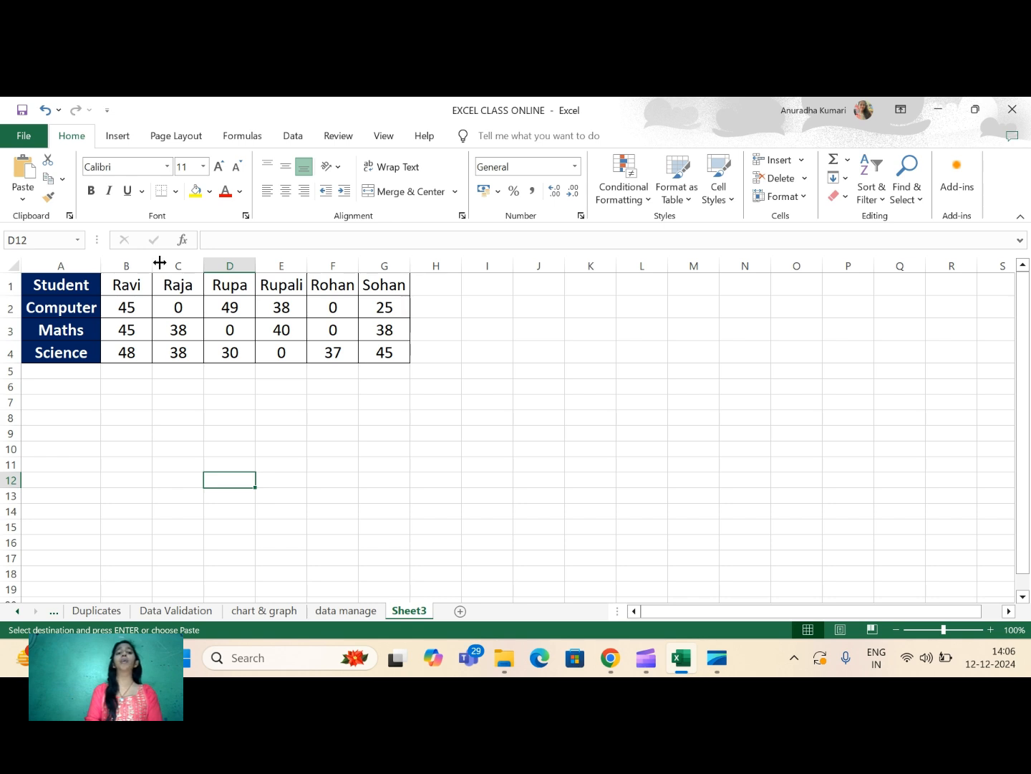
left_click_drag(152, 262, 180, 262)
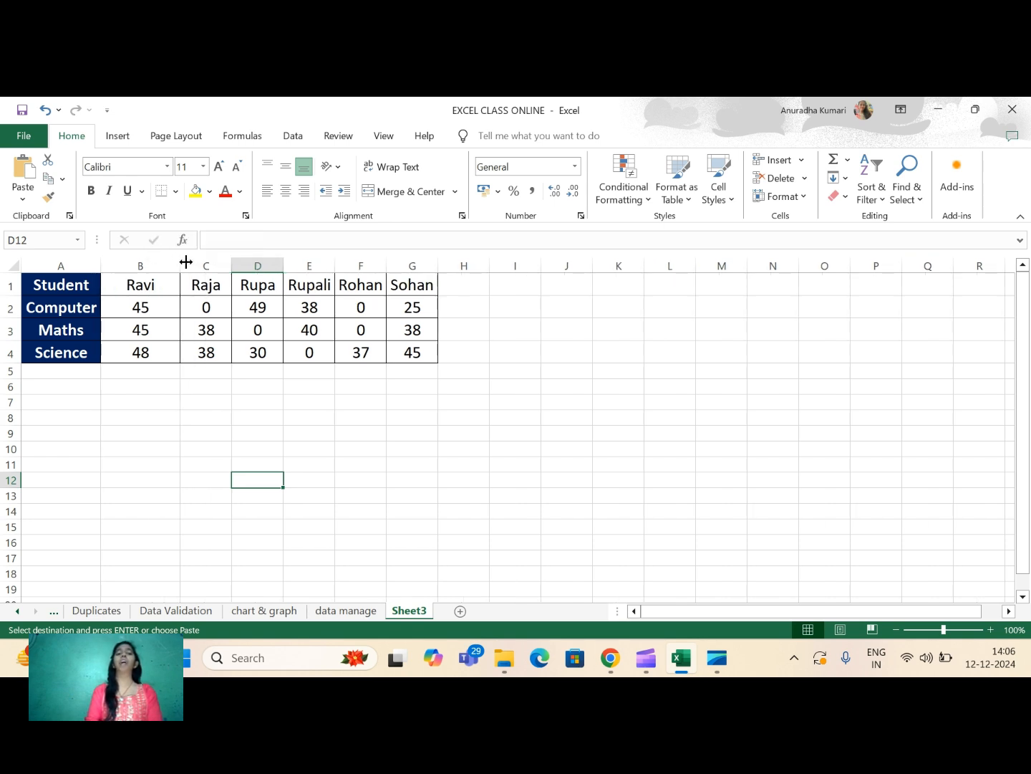
left_click(518, 320)
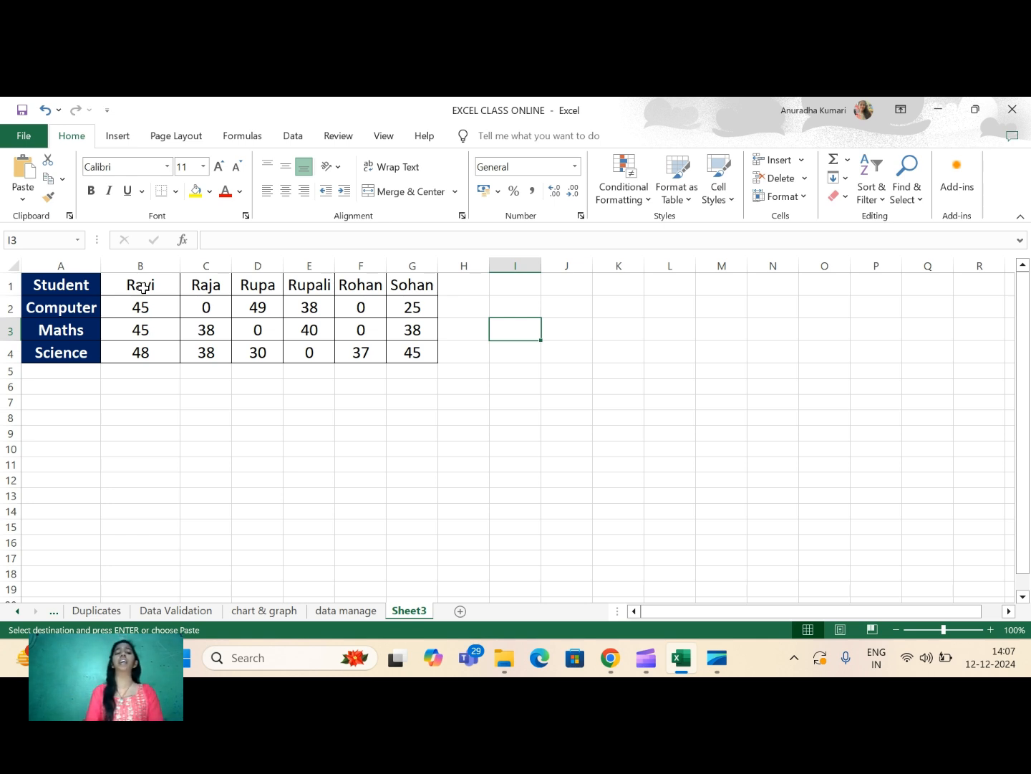
- Open a custom sort for the transposed student names and marks in B1:G4, leaving out the header column
left_click_drag(143, 288, 405, 350)
key("ctrl+v")
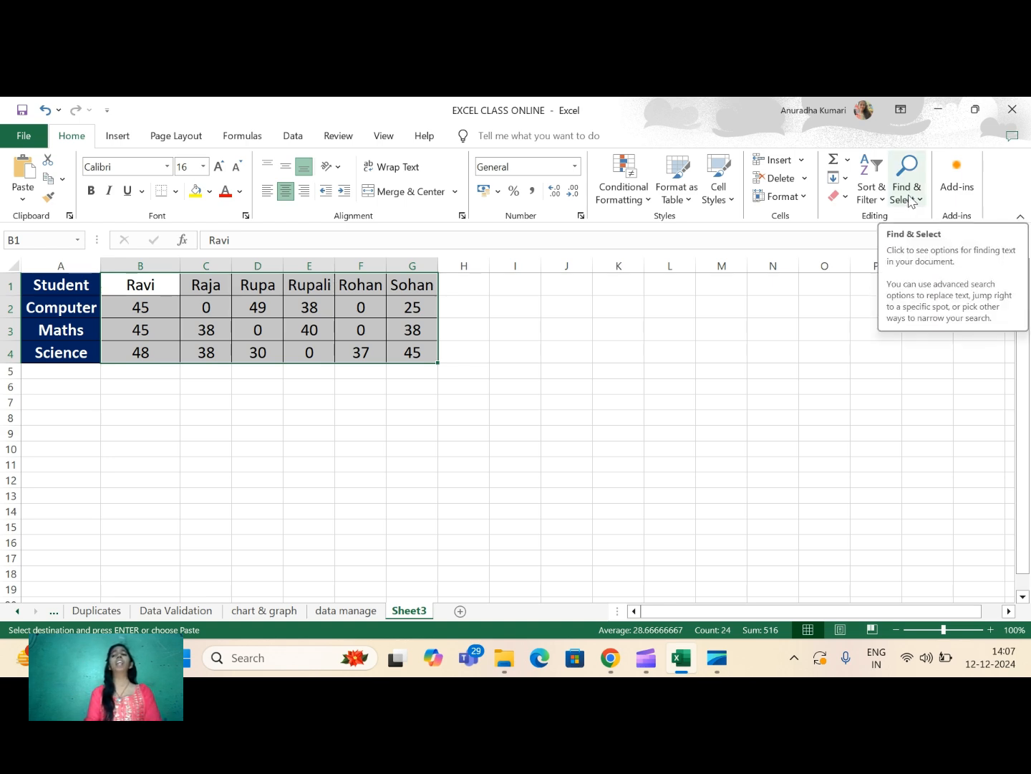
left_click(872, 198)
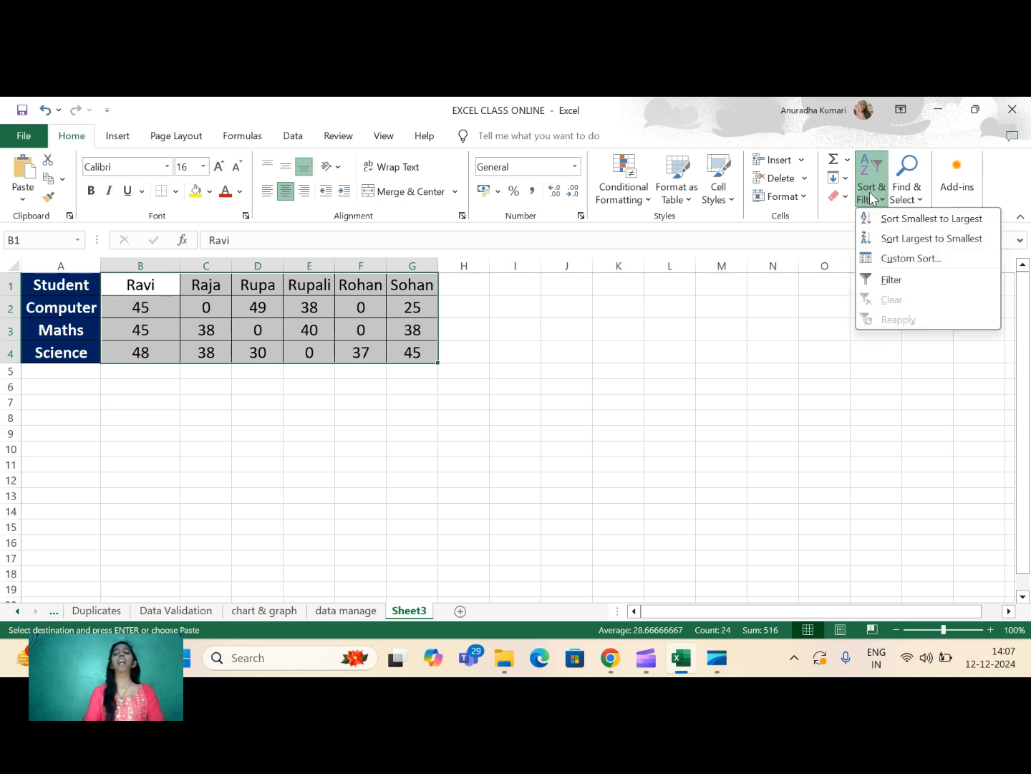
left_click(907, 260)
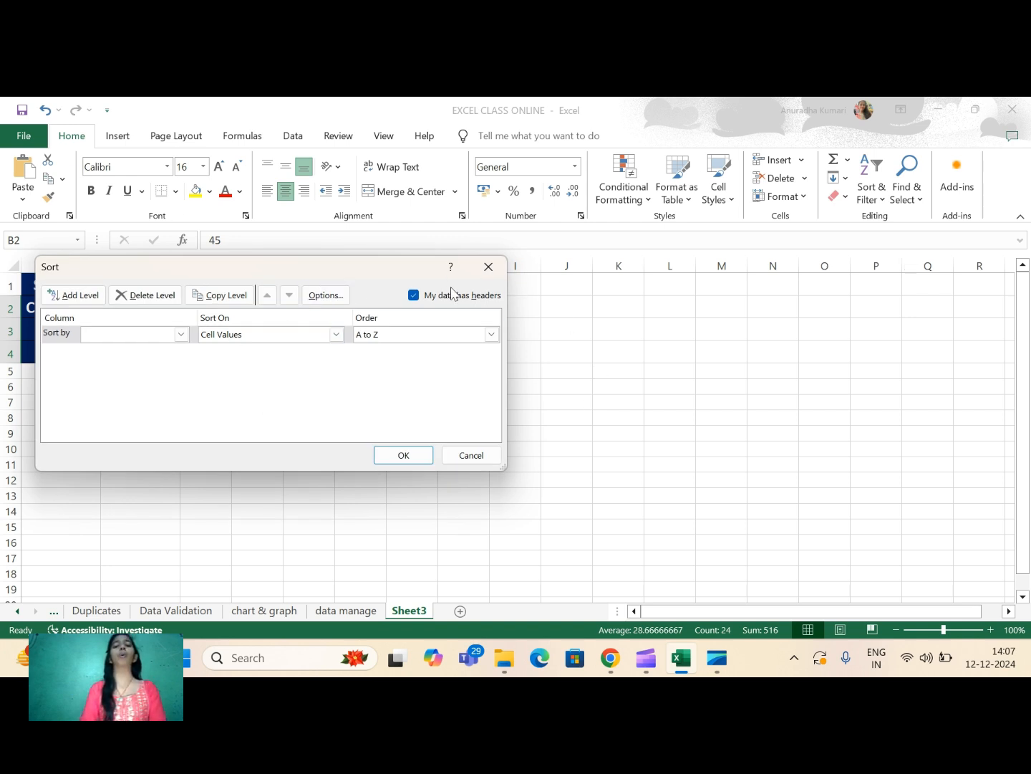
left_click(182, 334)
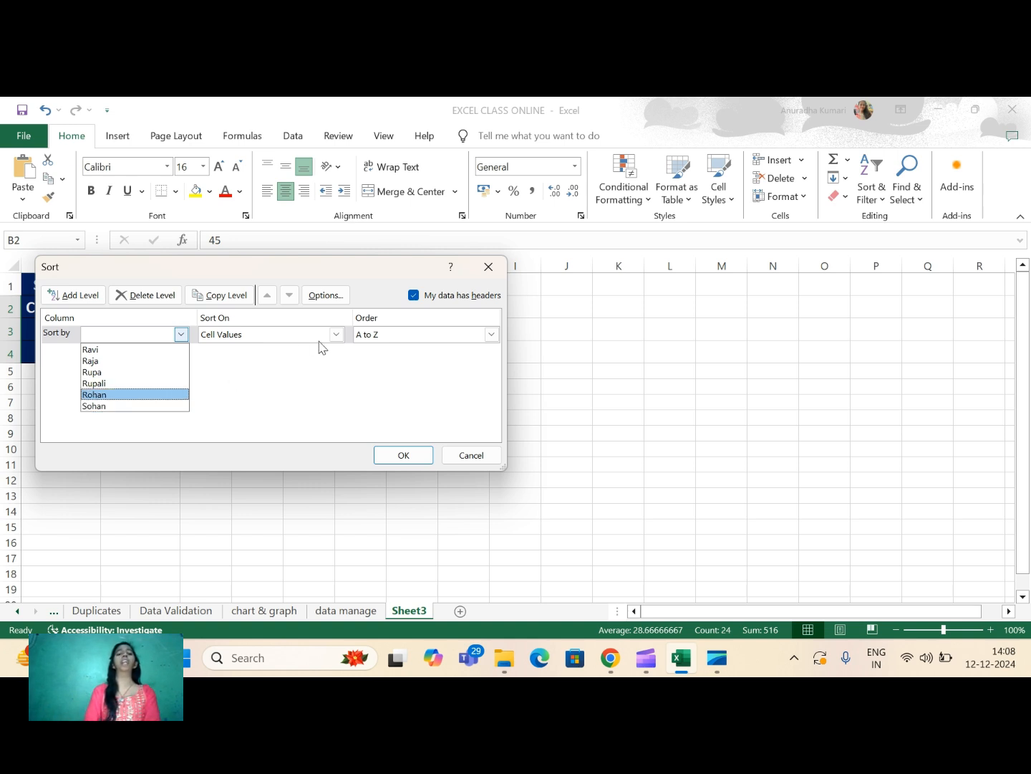
left_click(326, 297)
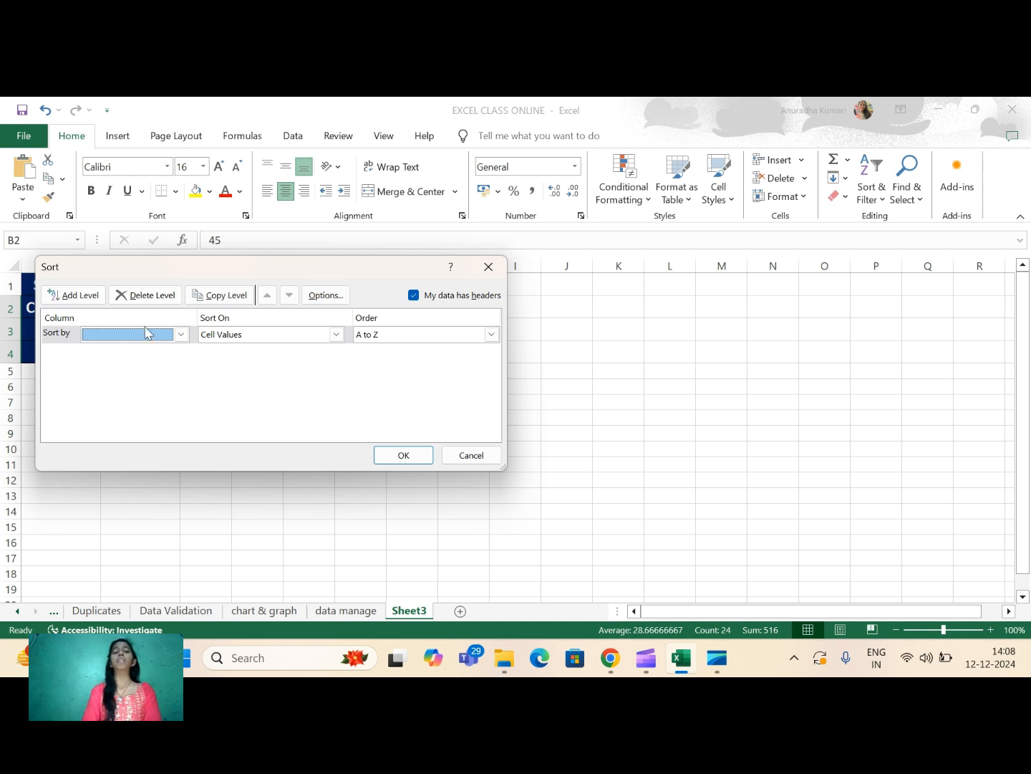
left_click(181, 334)
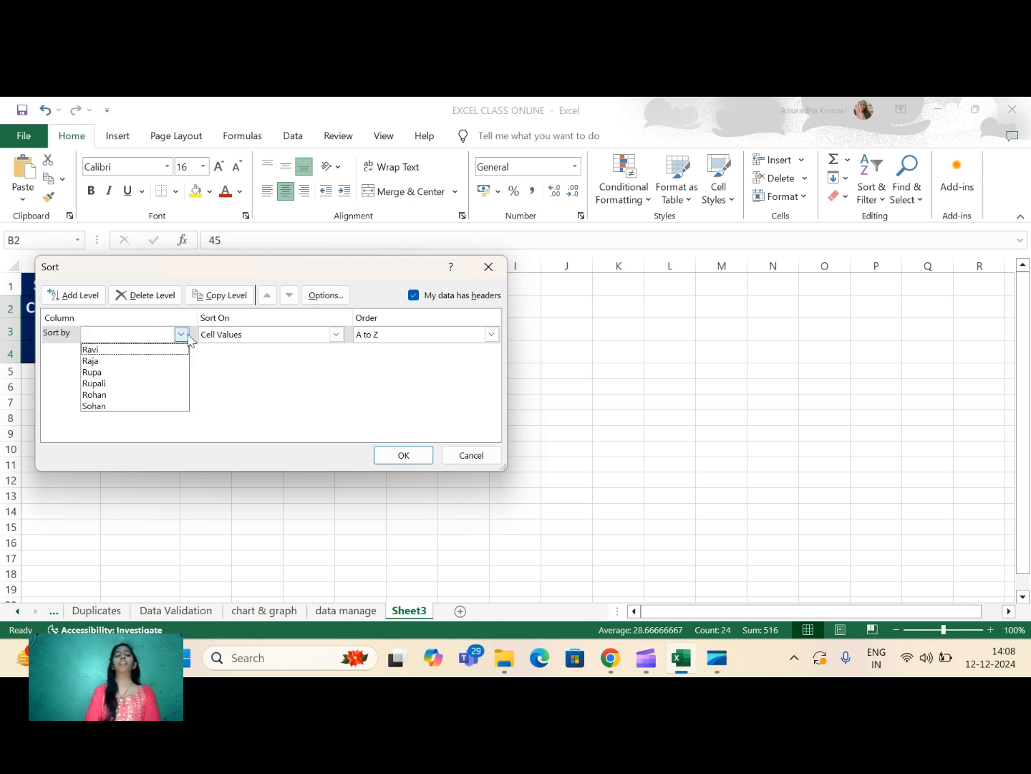
left_click(327, 304)
left_click(326, 299)
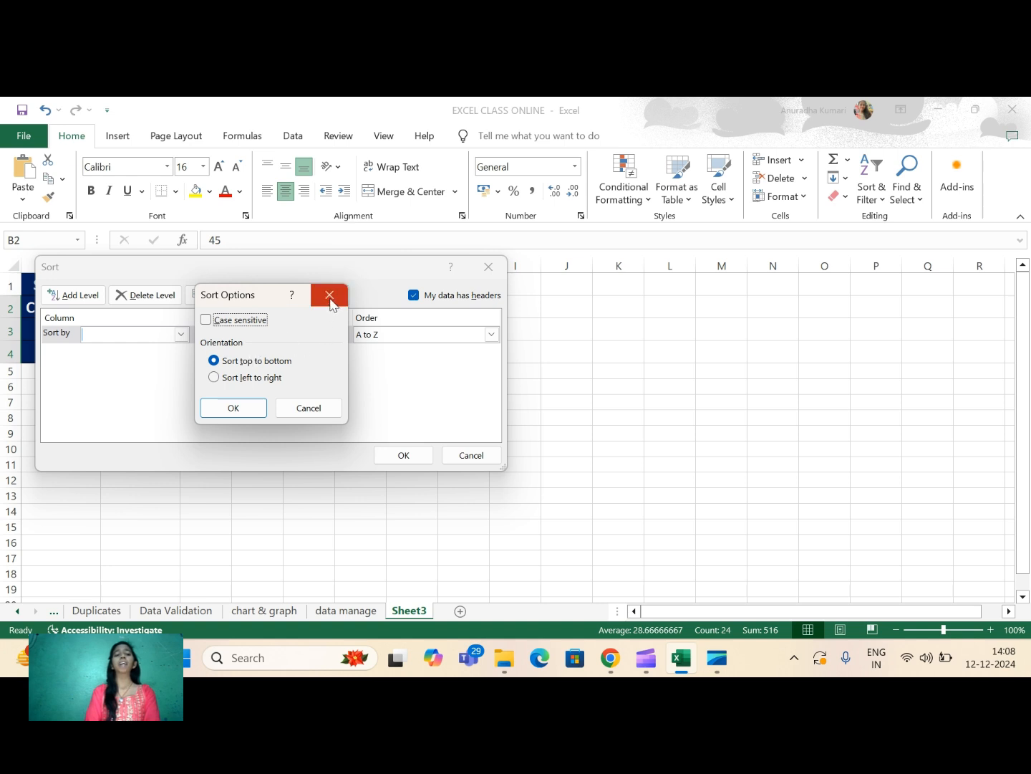
left_click(330, 299)
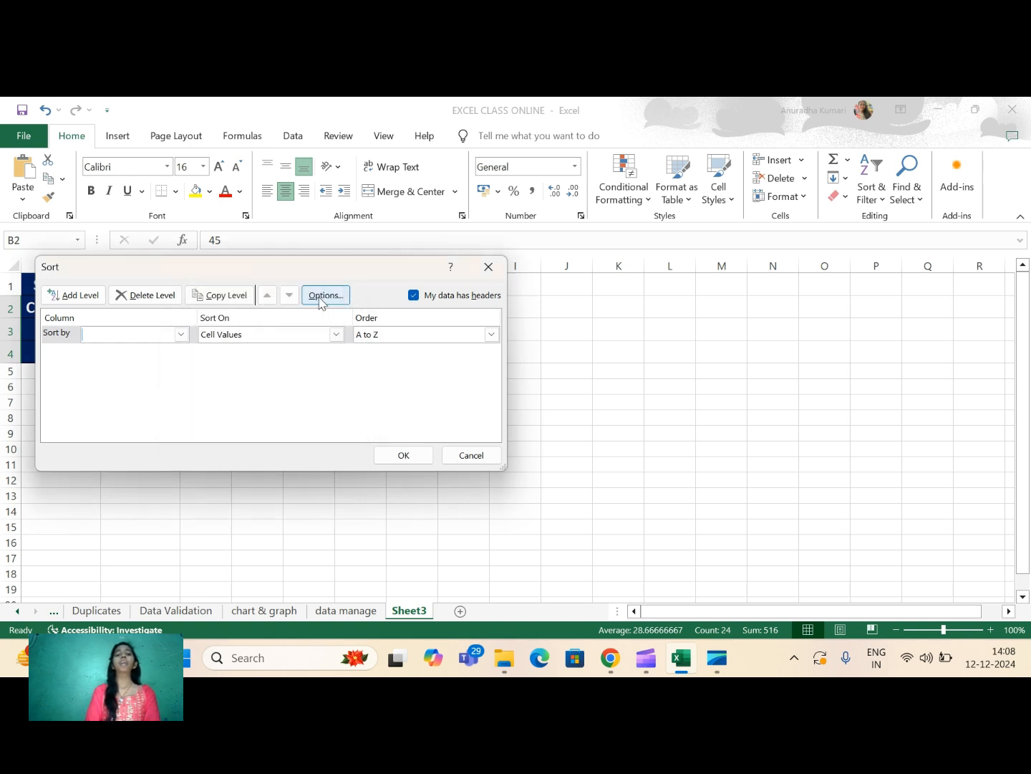
- Set the sort orientation to Sort left to right
left_click(323, 298)
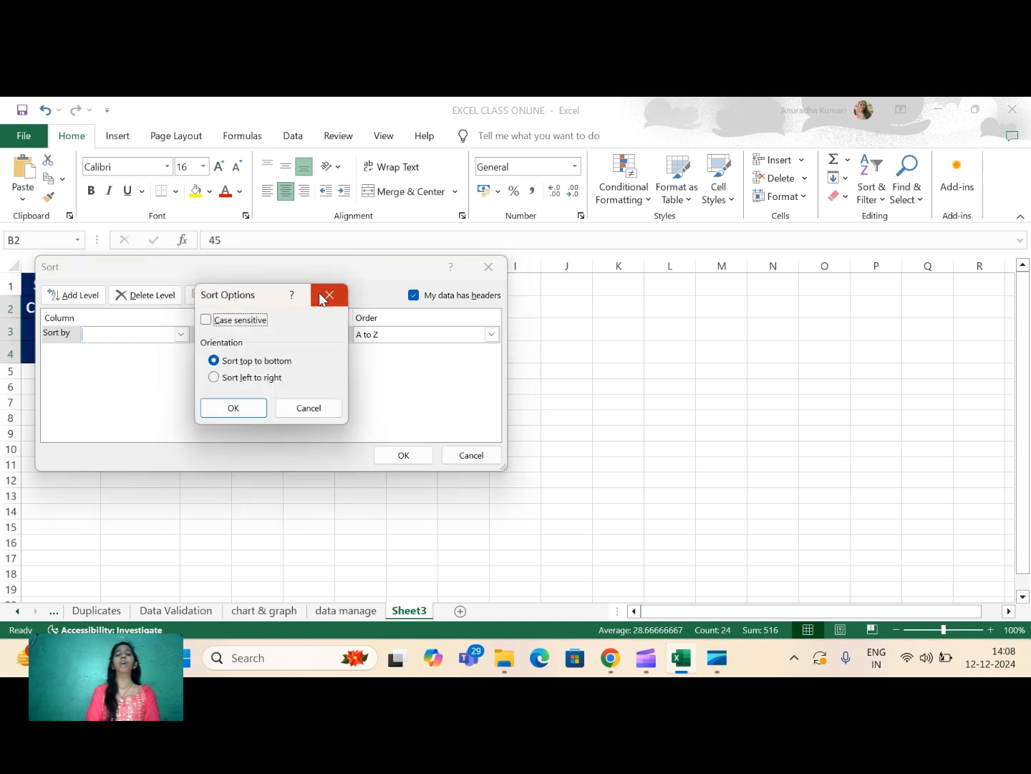
left_click(218, 380)
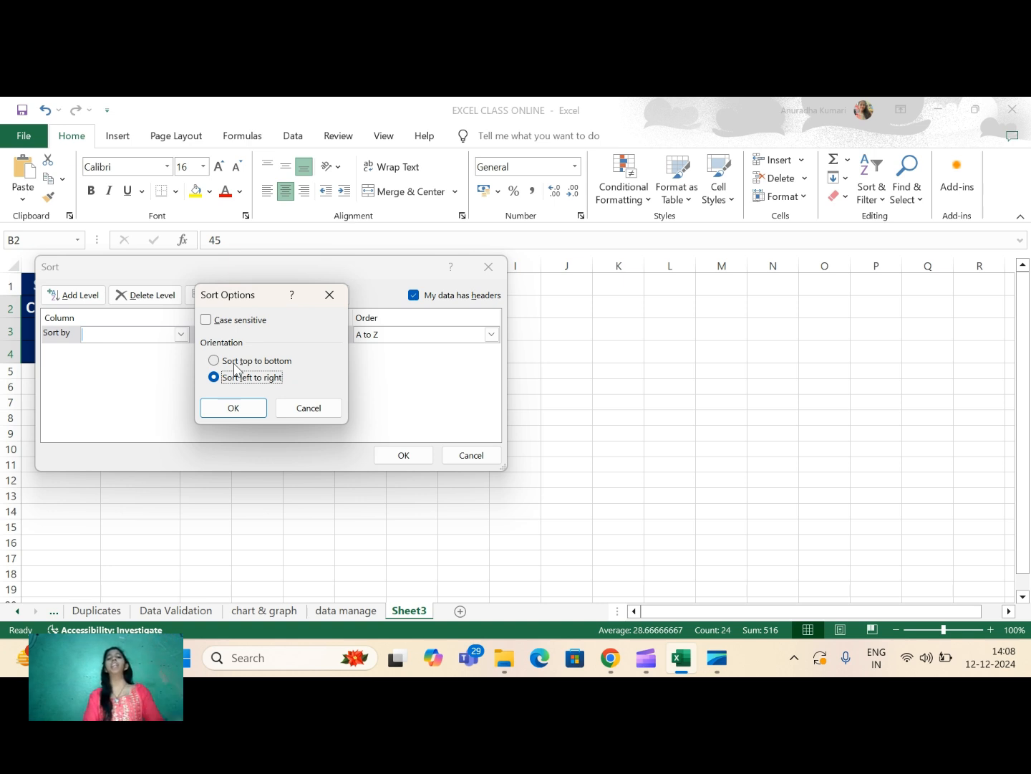
left_click(245, 413)
- Sort the student columns by Row 1 on cell values in Z to A order
left_click(180, 335)
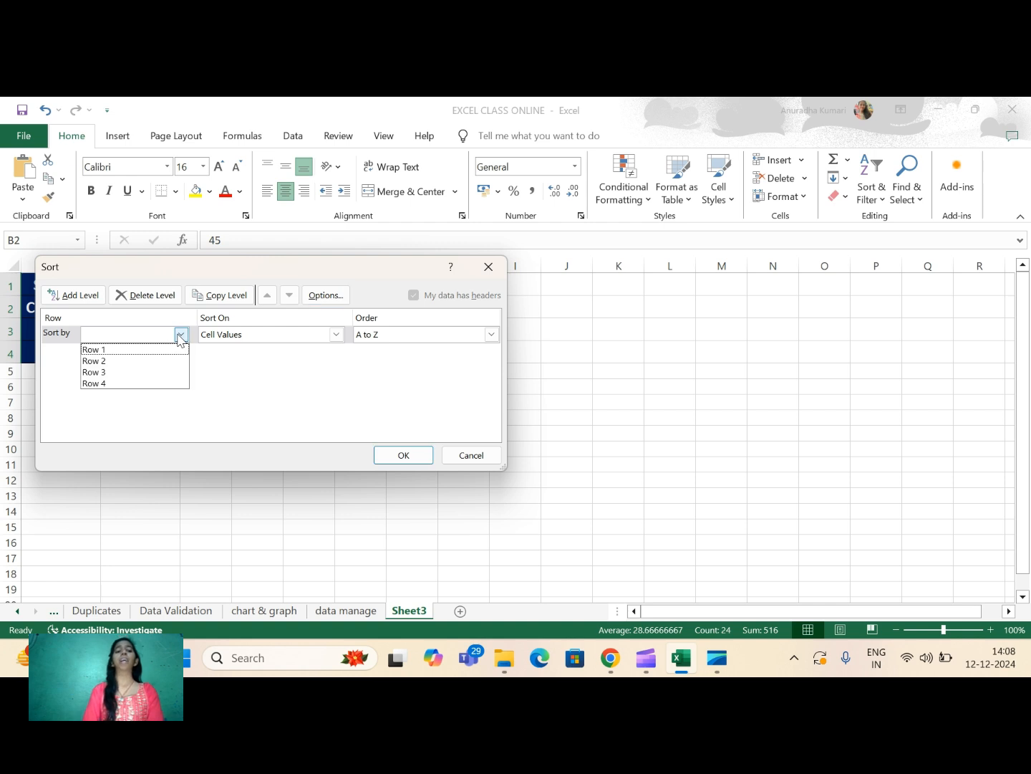
left_click(119, 351)
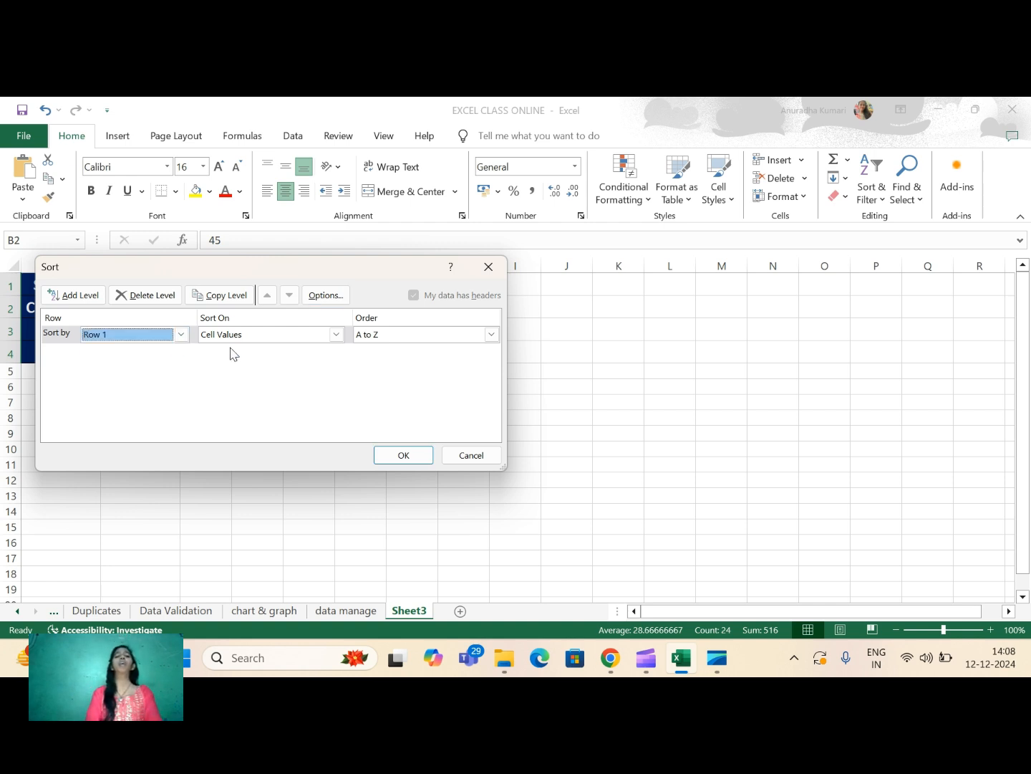
left_click(337, 334)
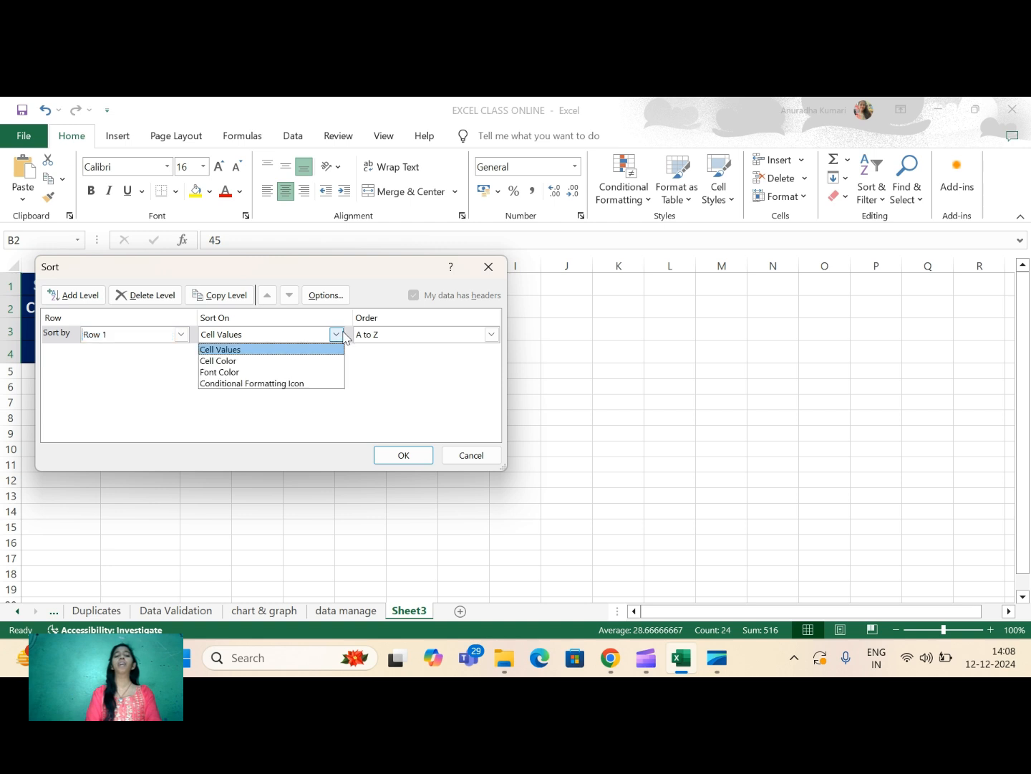
left_click(337, 334)
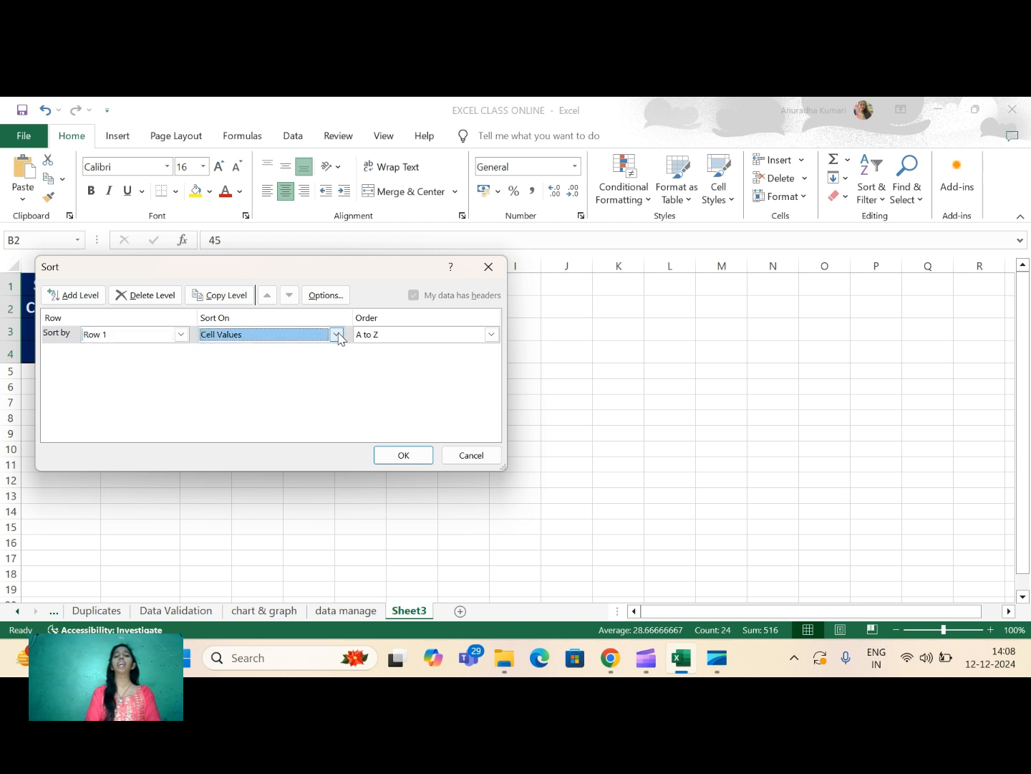
left_click(491, 335)
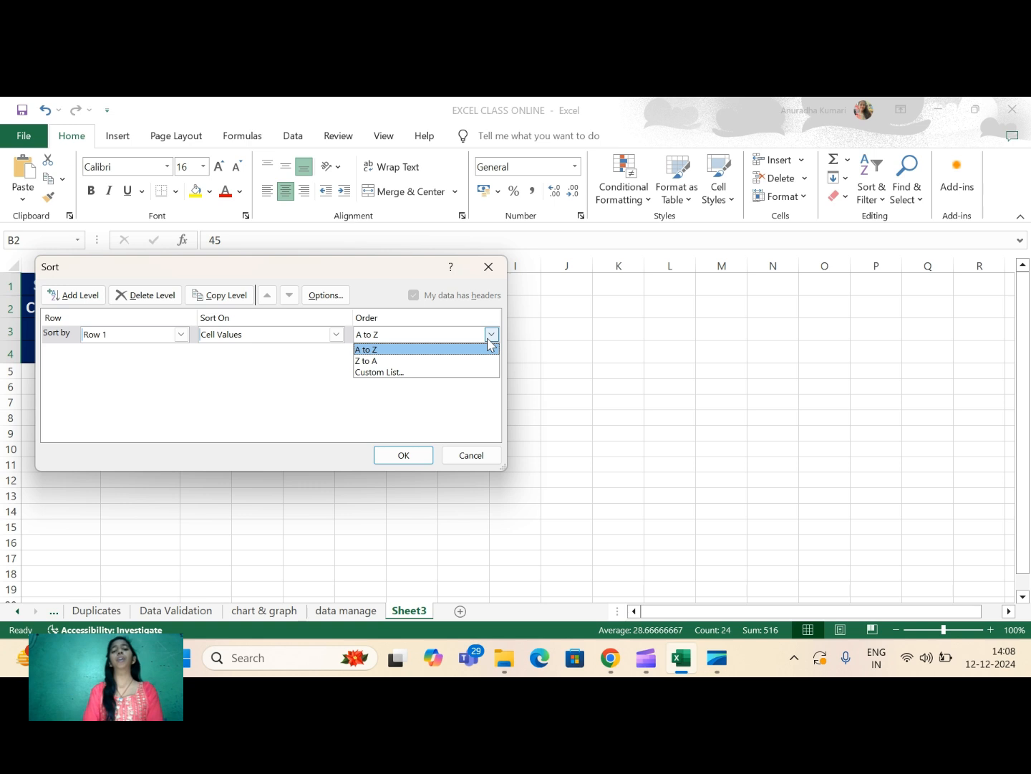
left_click(371, 362)
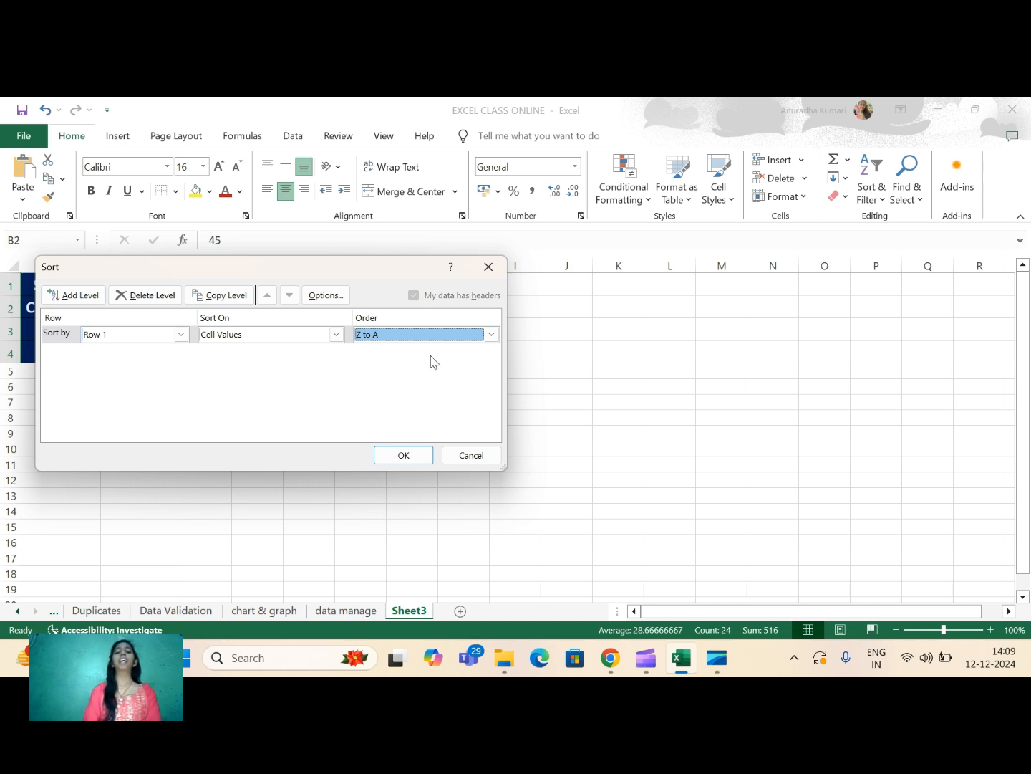
left_click(404, 456)
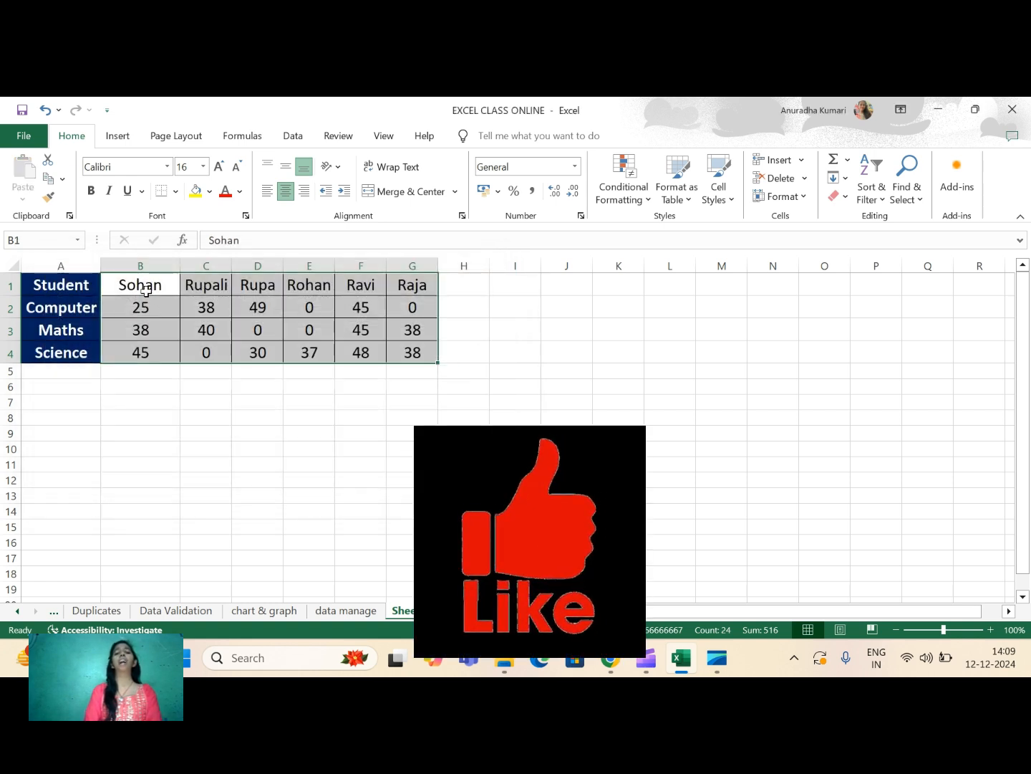
- Check the order of the sorted student names one by one from B1 to G1
left_click(145, 290)
left_click(194, 286)
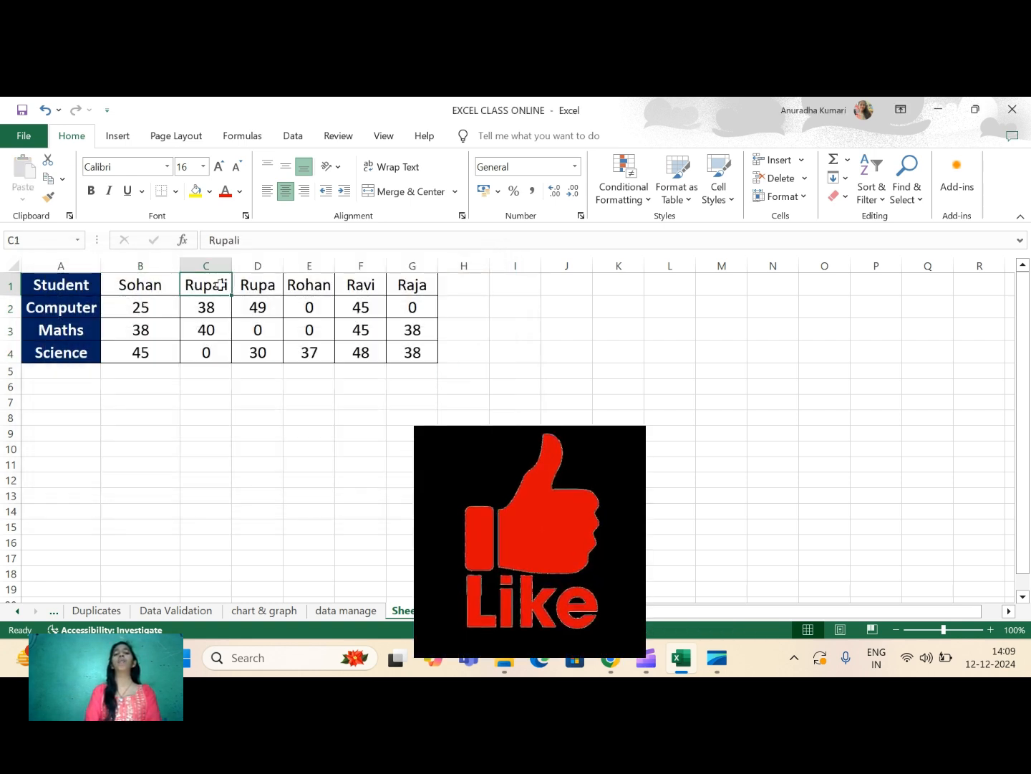
left_click(263, 287)
left_click(313, 289)
left_click(377, 289)
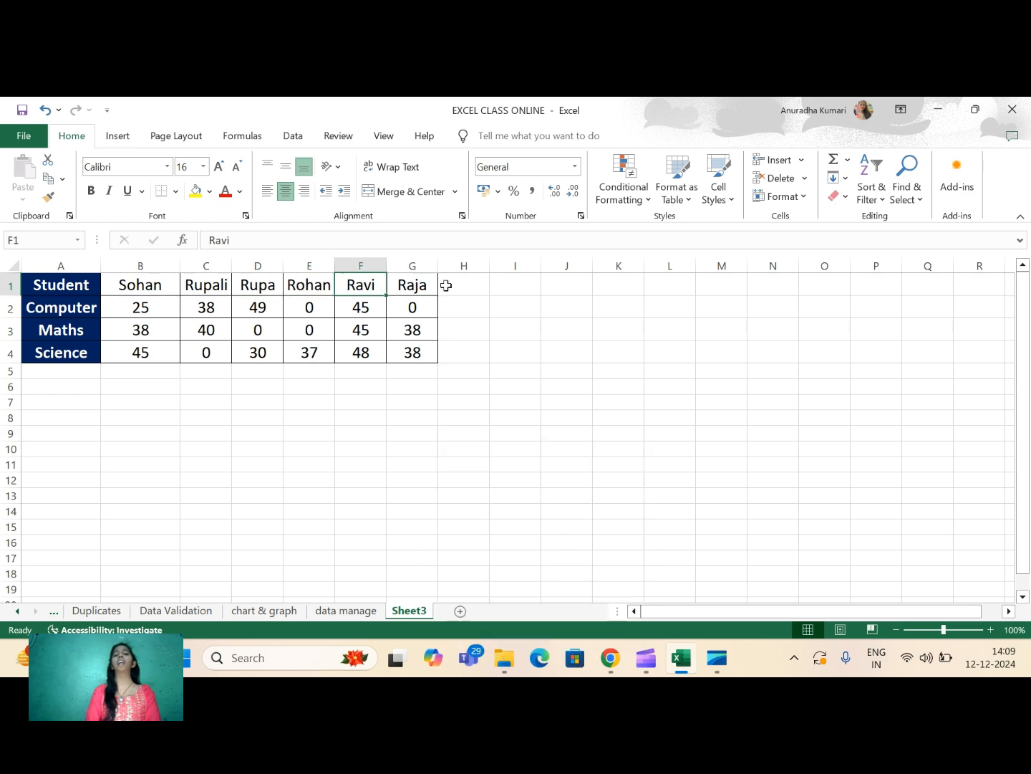
left_click(416, 288)
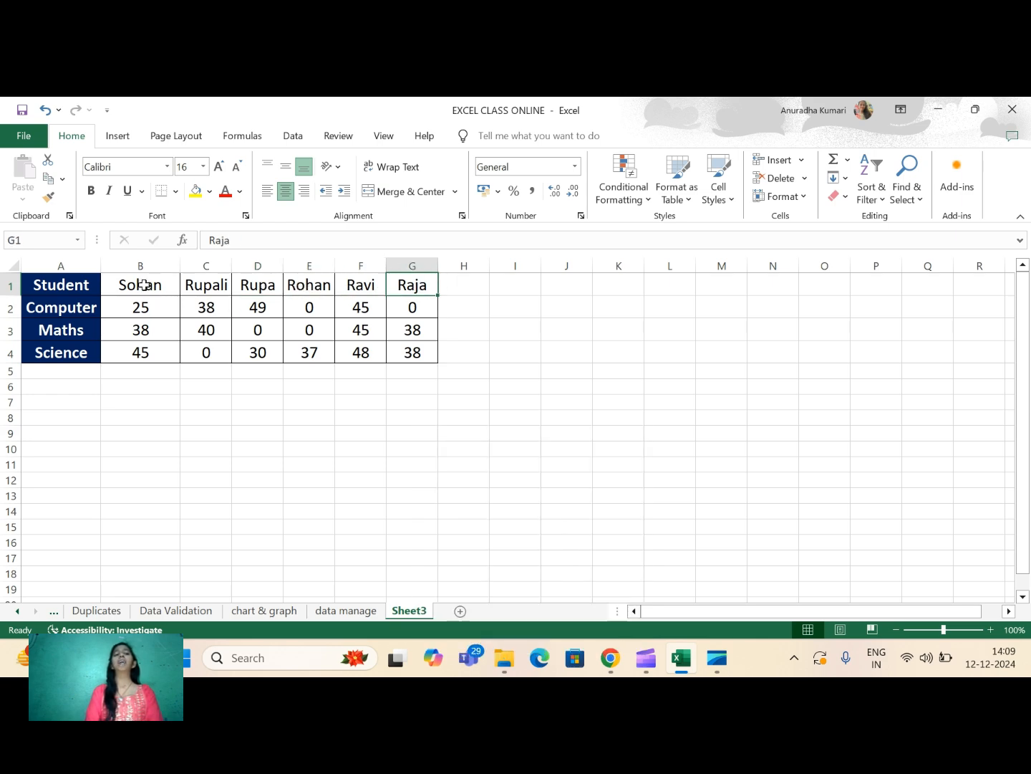
- Custom sort the student columns in B1:G4 by Row 1 on cell values in A to Z order
left_click_drag(143, 285, 410, 357)
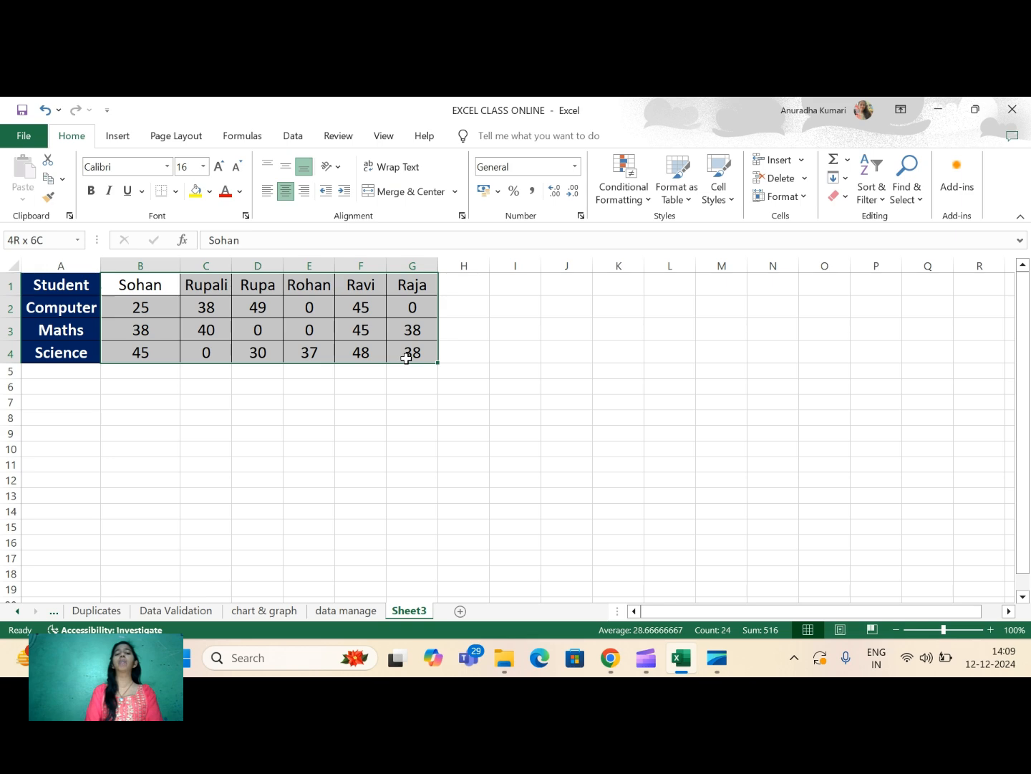
left_click(868, 195)
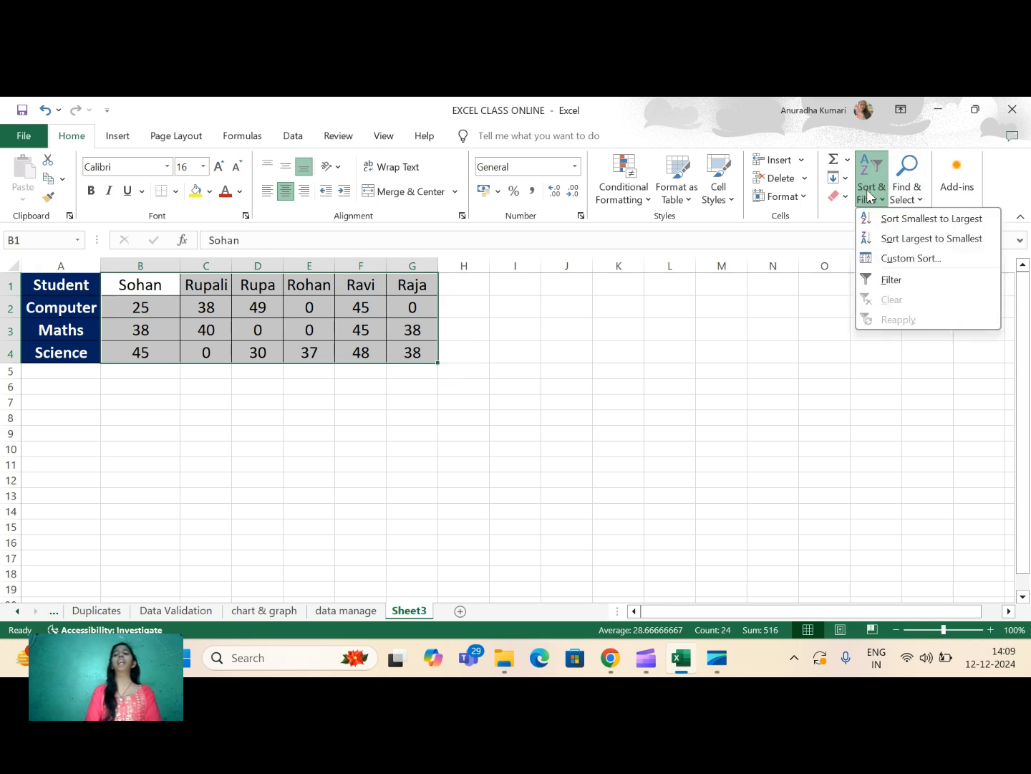
left_click(899, 262)
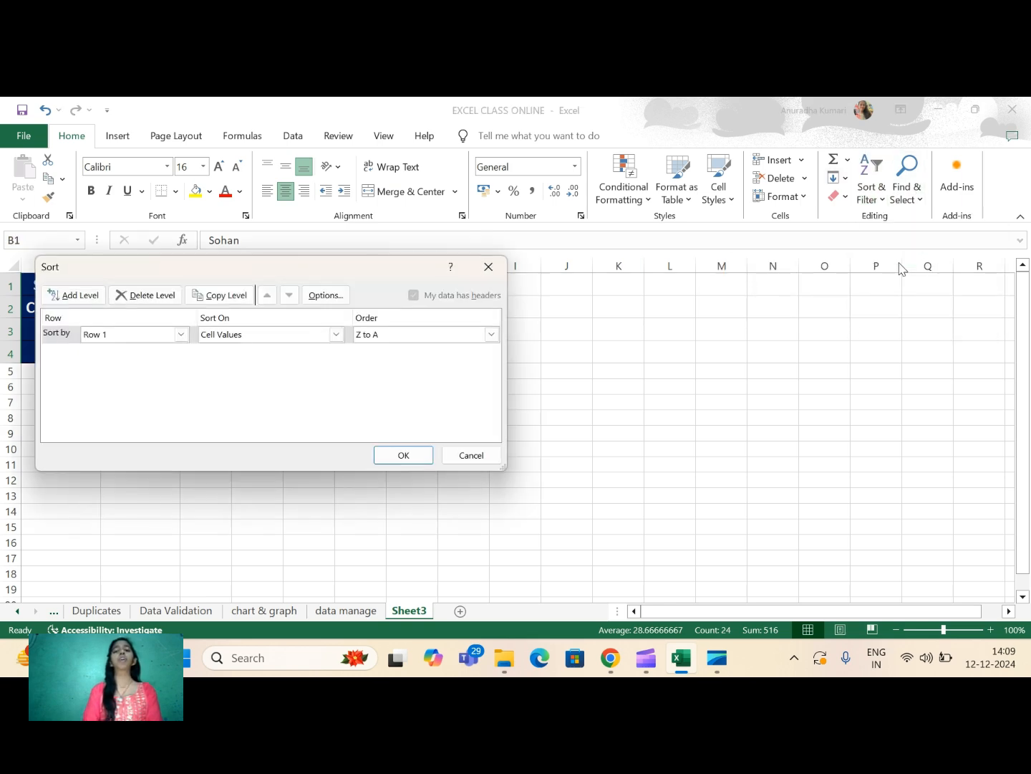
left_click(181, 335)
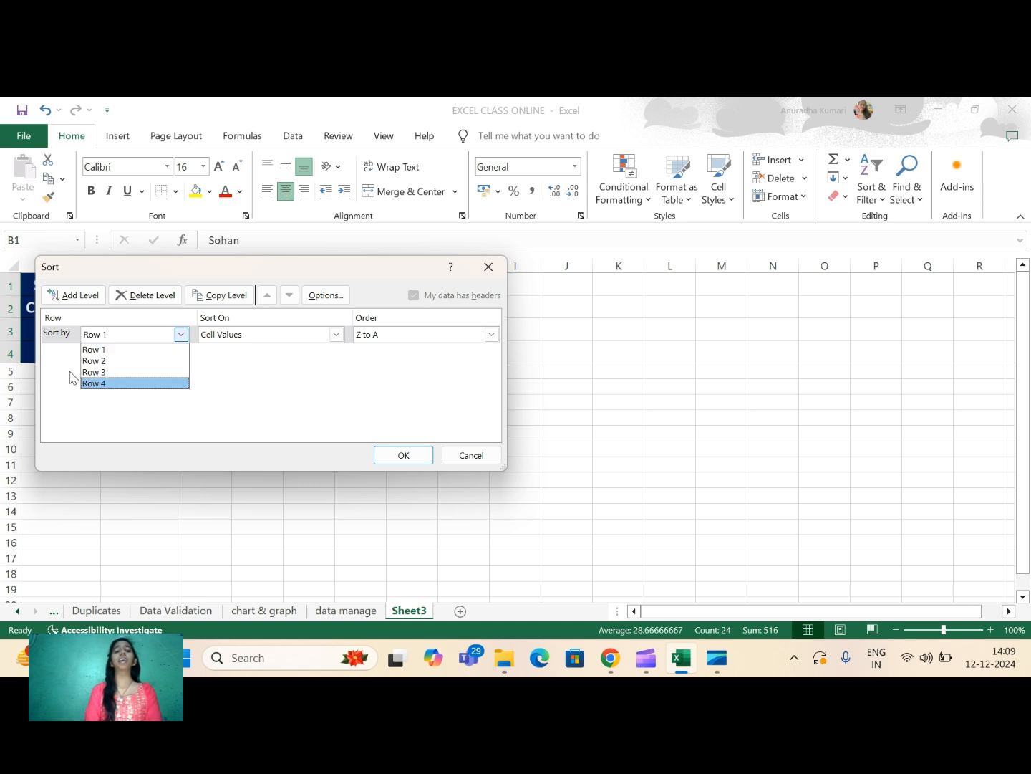
left_click(97, 350)
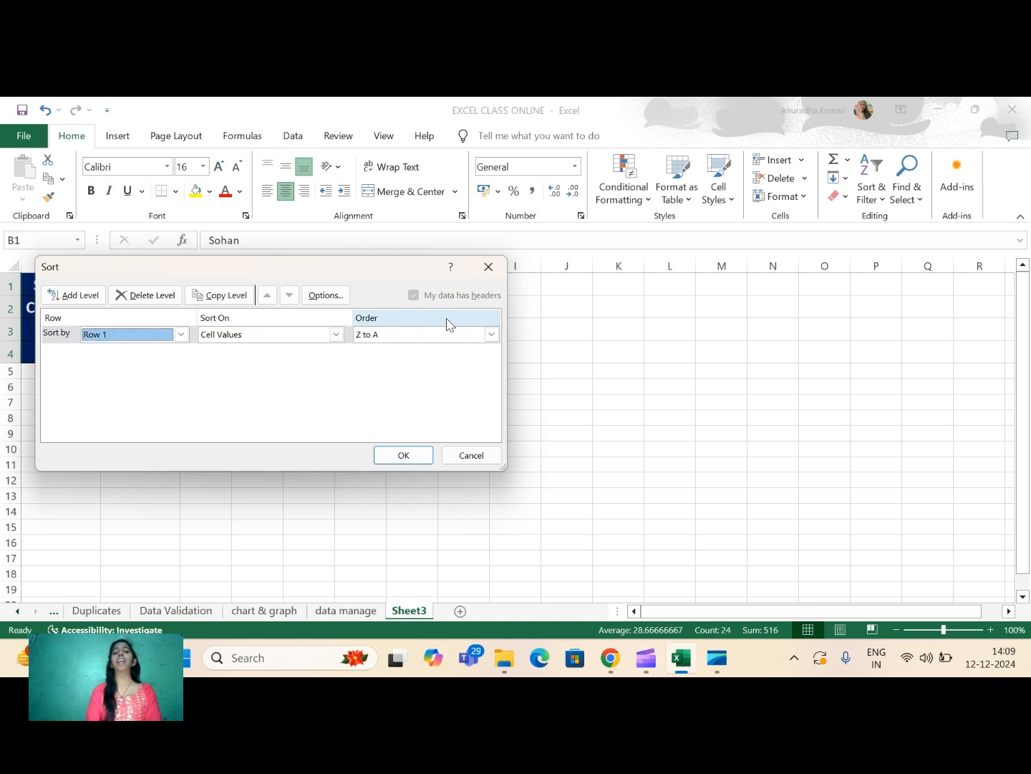
left_click(492, 334)
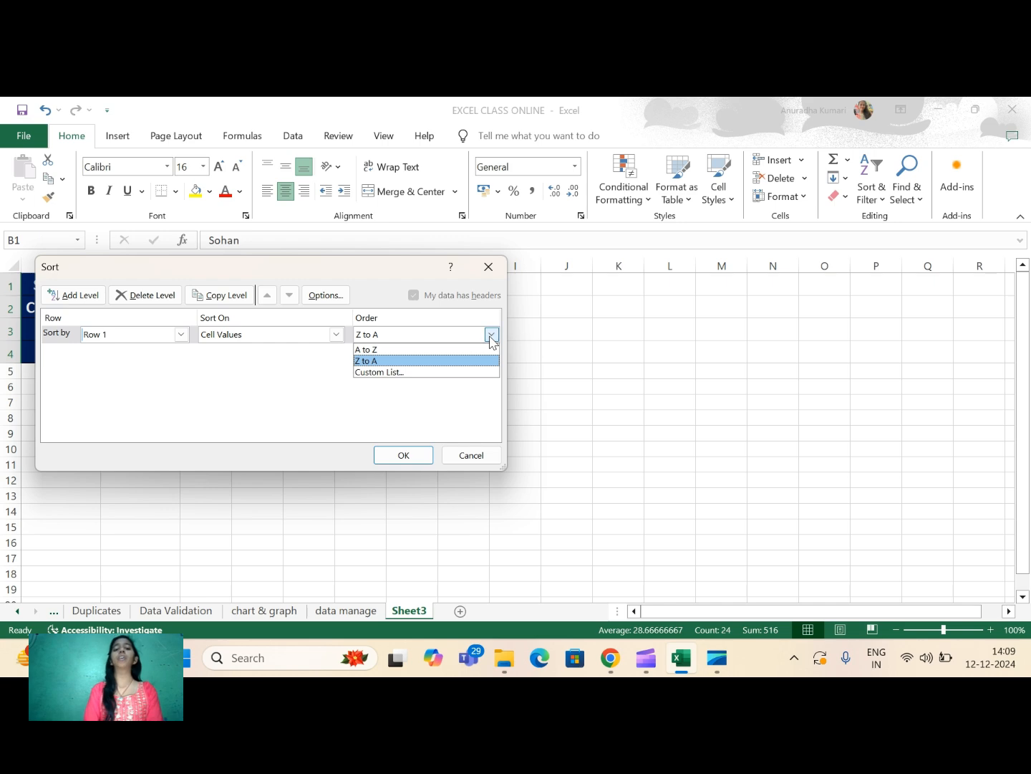
left_click(369, 349)
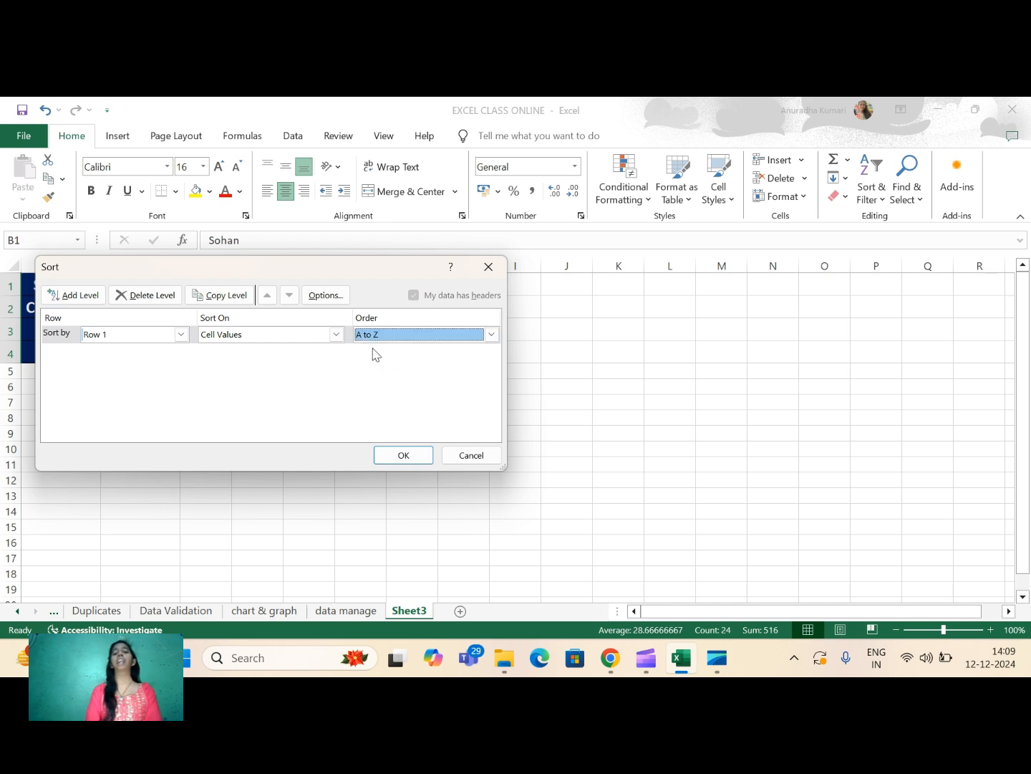
left_click(403, 455)
- Check the order of the re-sorted student names along row 1
left_click(129, 294)
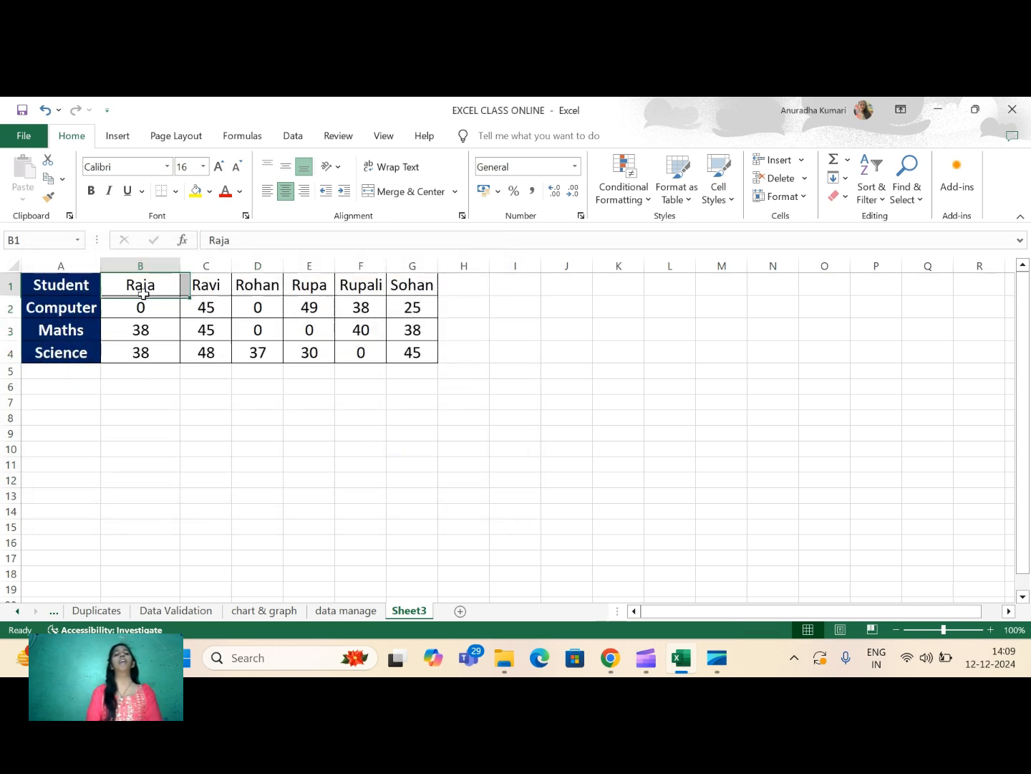
key("Right")
key("Right")
key("Right")
key("Right")
key("Right")
key("Right")
key("Right")
key("Right")
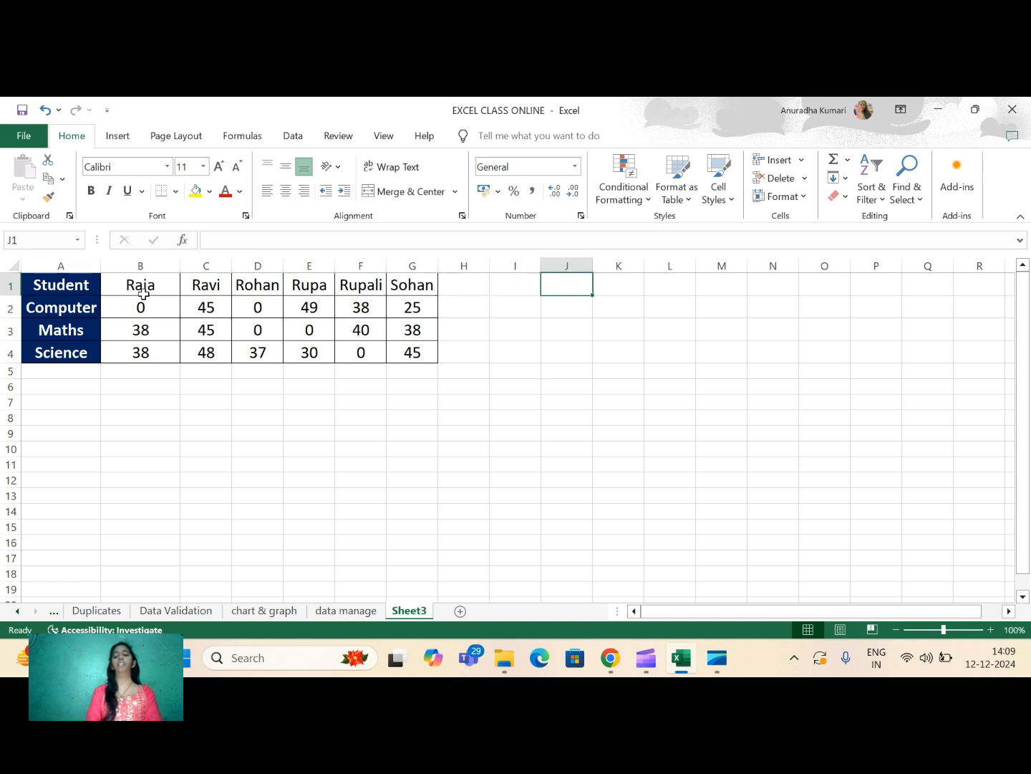
key("Left")
key("Left")
key("Left")
key("Left")
key("Left")
key("Left")
key("Left")
key("Left")
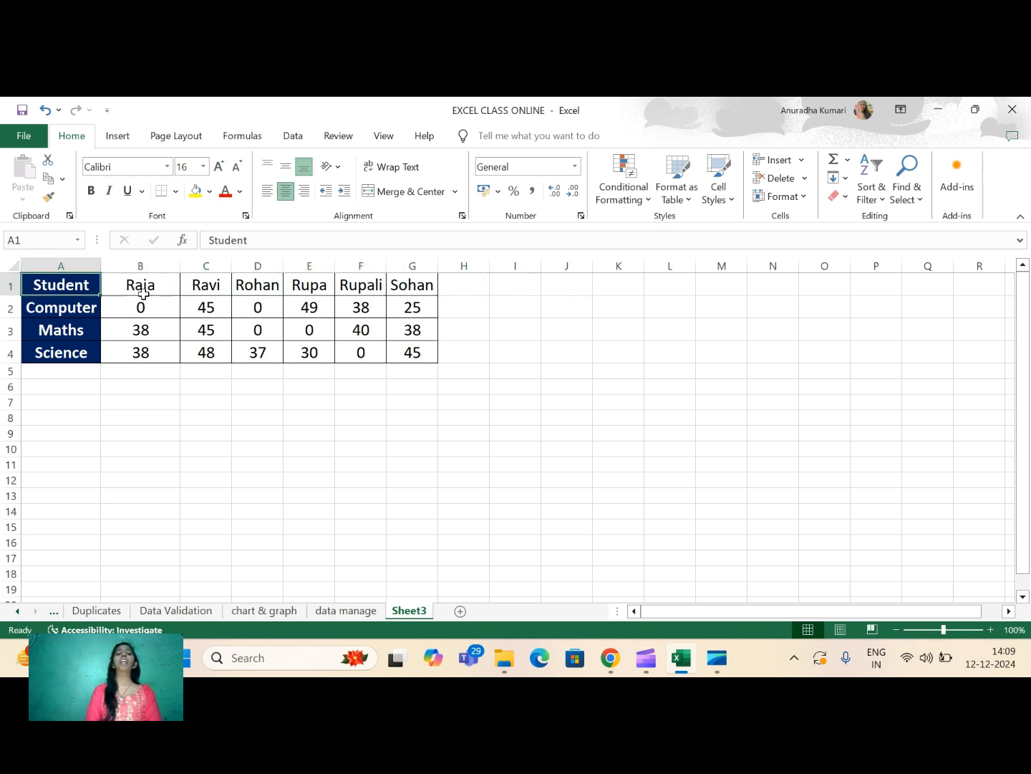
- Look through the subject labels in column A, the marks in column B and the names across row 1
key("Down")
key("Down")
key("Down")
key("Down")
key("Right")
key("Up")
key("Up")
key("Up")
key("Up")
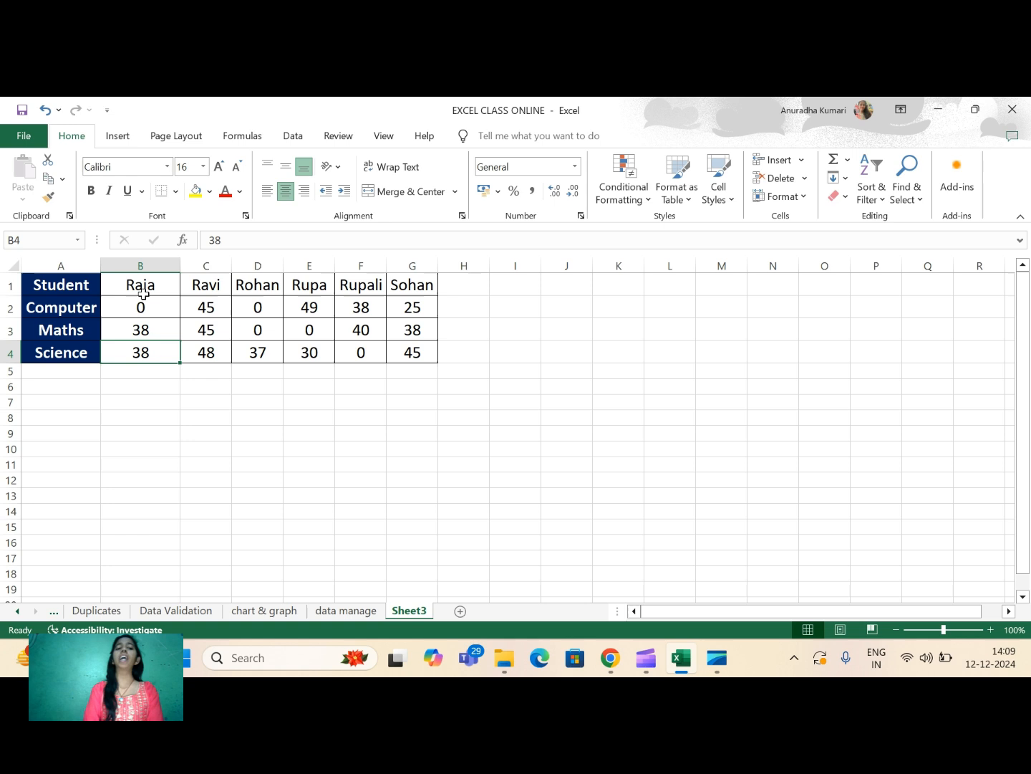
key("Right")
key("Right")
key("Right")
key("Right")
key("Right")
key("Right")
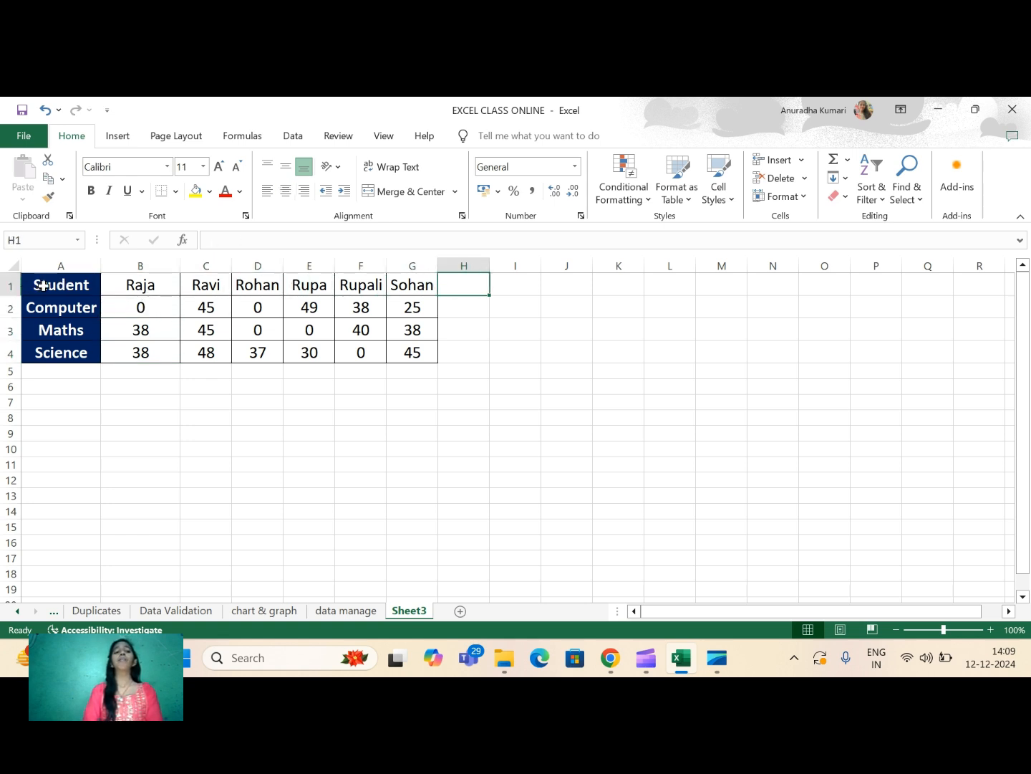
- Add filters to the header row of the transposed marks table A1:G4
left_click_drag(41, 284, 405, 354)
left_click(865, 192)
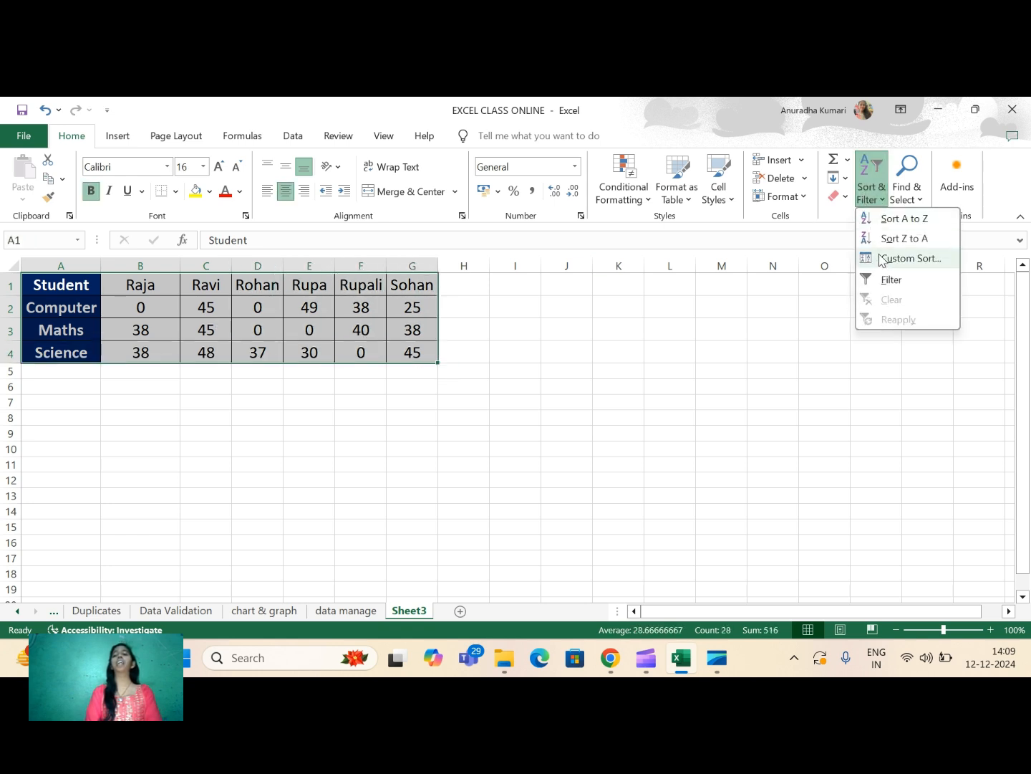
left_click(890, 276)
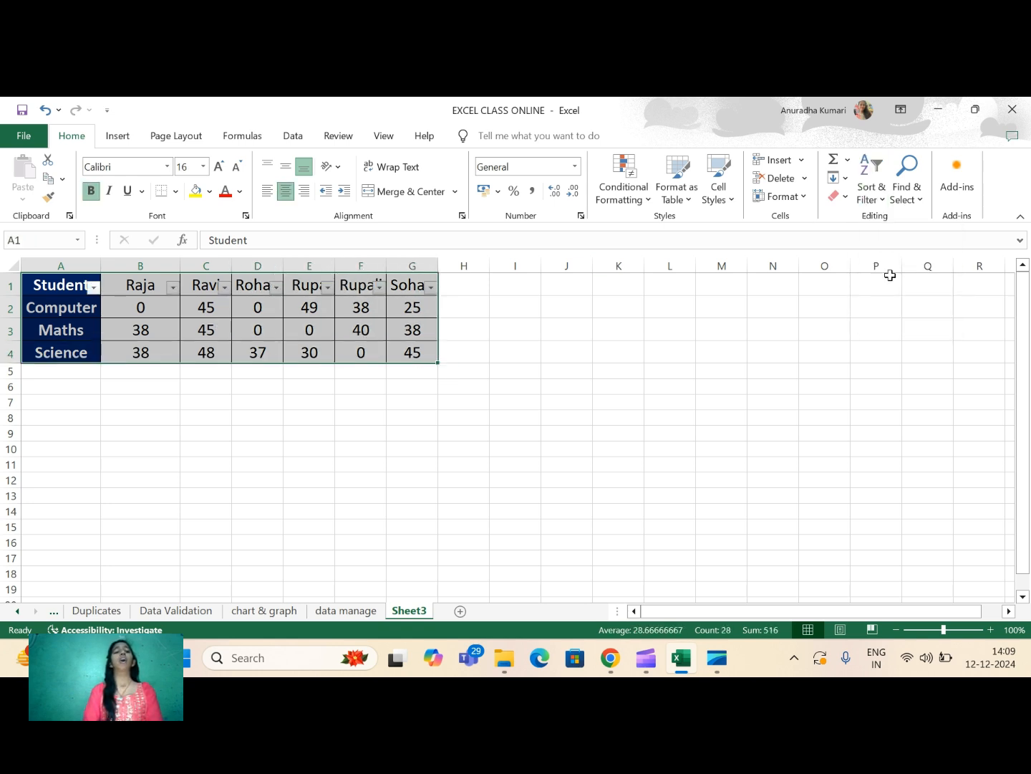
- Filter the Student column to show only Science, excluding Computer and Maths
left_click(93, 288)
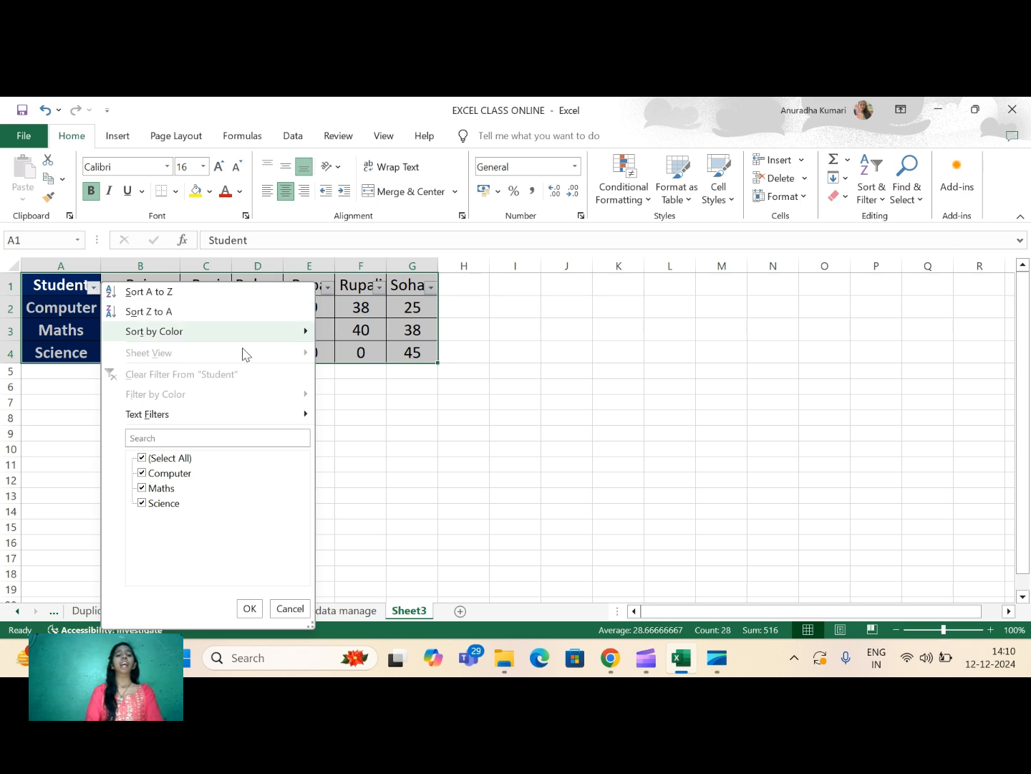
left_click(142, 474)
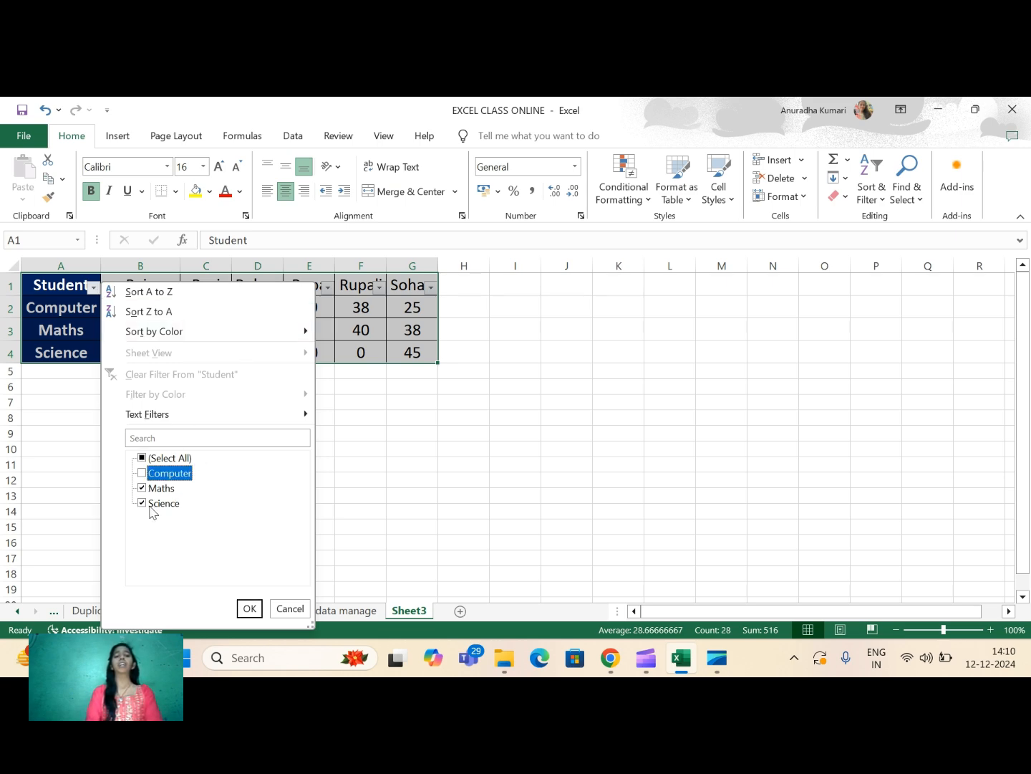
left_click(142, 490)
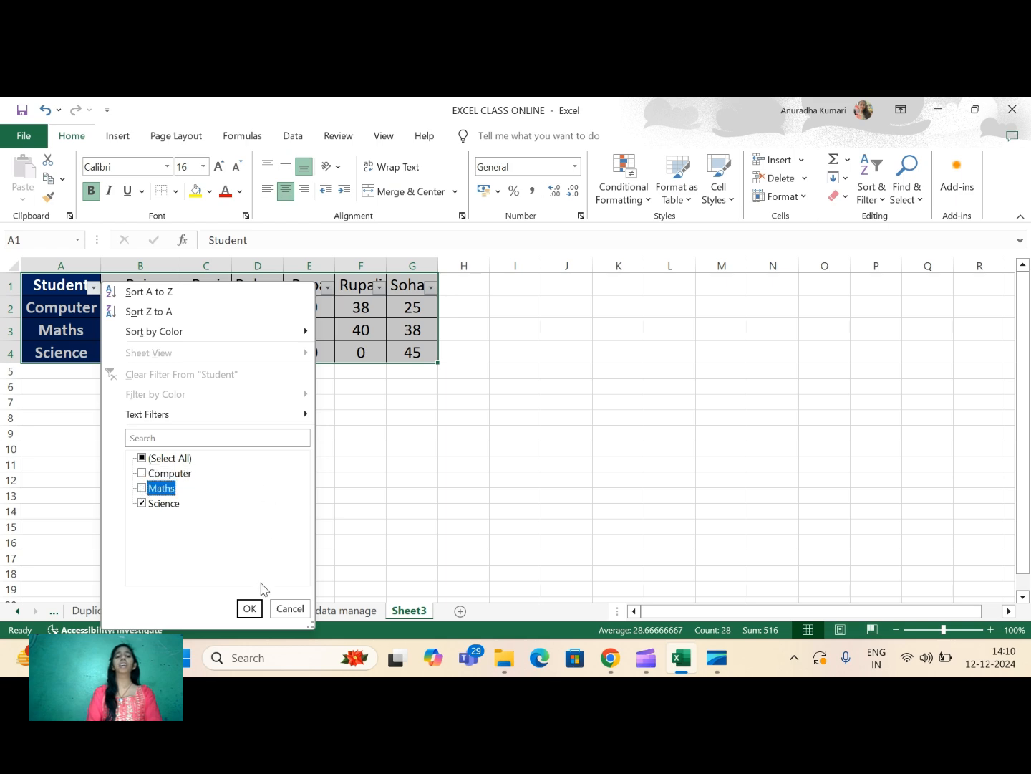
left_click(249, 610)
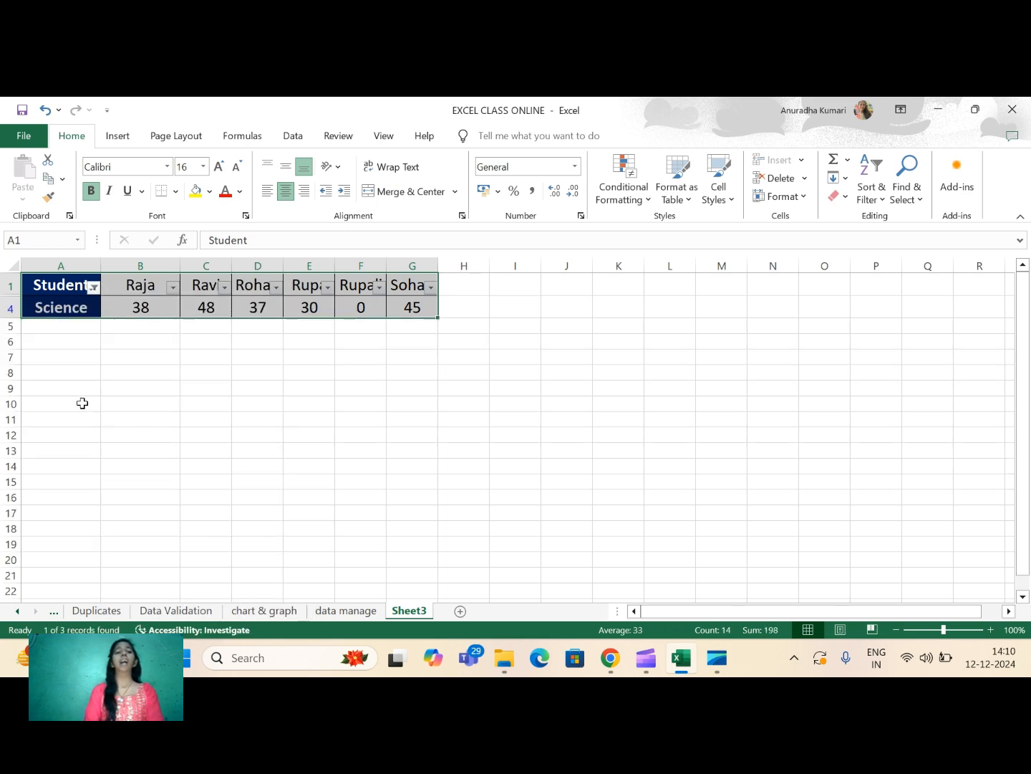
left_click(66, 313)
left_click(457, 314)
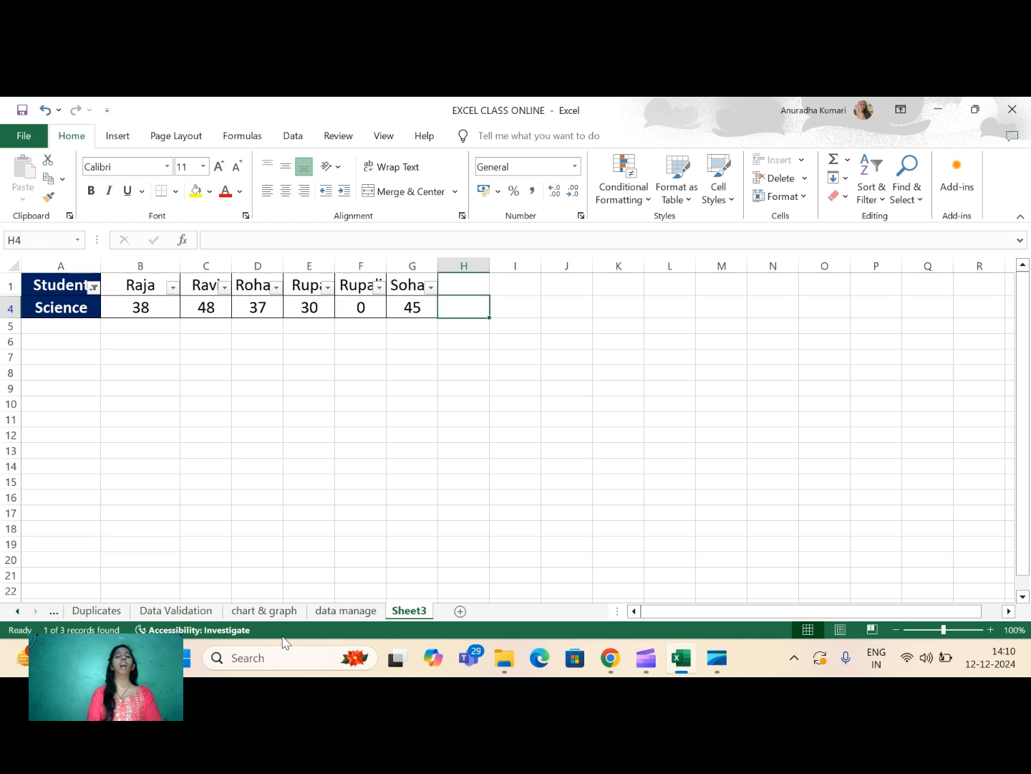
- Review the PROPER, UPPER and LOWER text case formulas in columns D, F and I of the data manage sheet
left_click(340, 611)
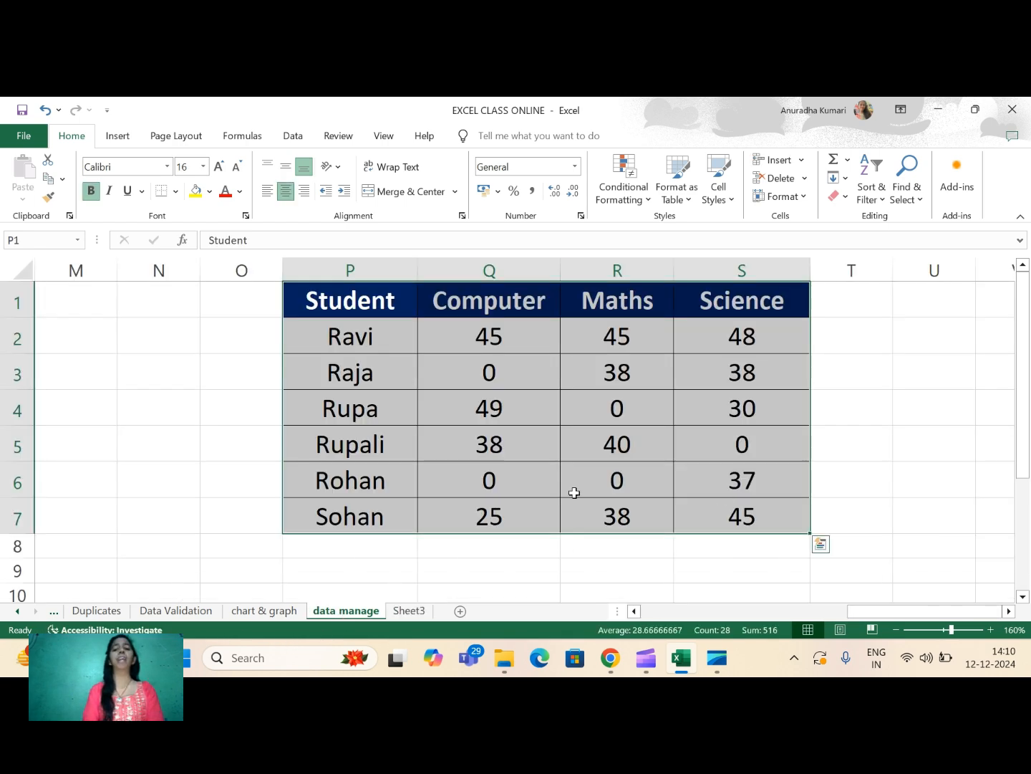
left_click(524, 504)
key("Left")
key("Left")
key("Left")
key("Left")
key("Left")
key("Left")
key("Left")
key("Left")
key("Left")
key("Left")
key("Left")
key("Left")
key("Left")
key("Left")
key("Left")
key("Left")
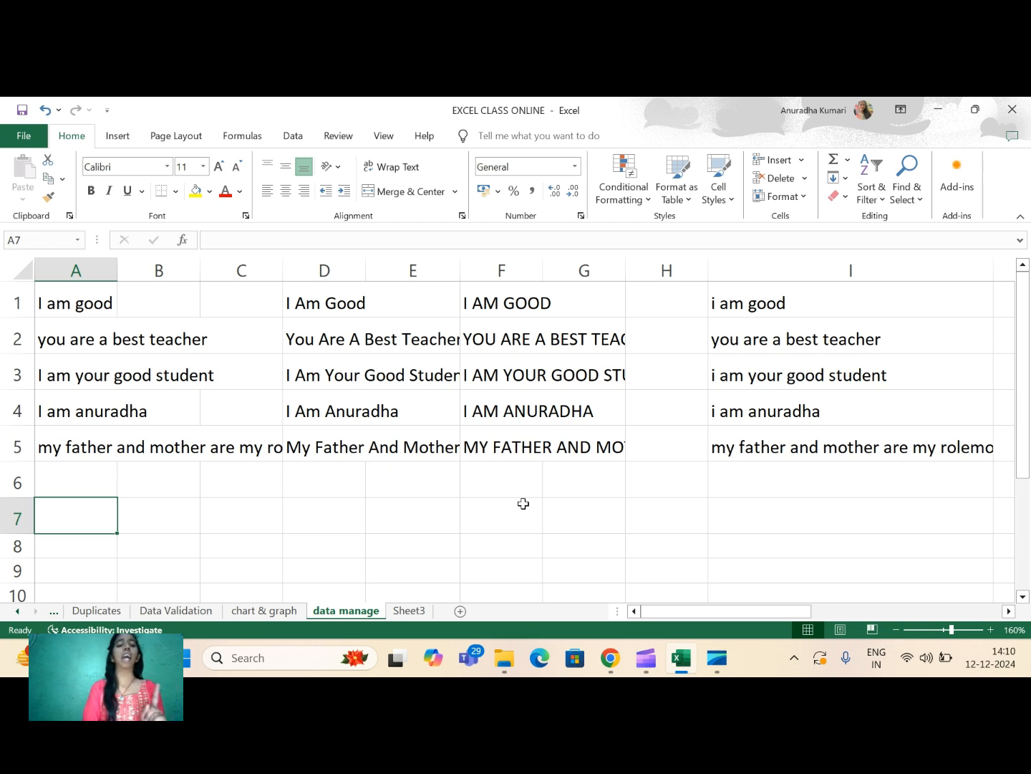
left_click(352, 322)
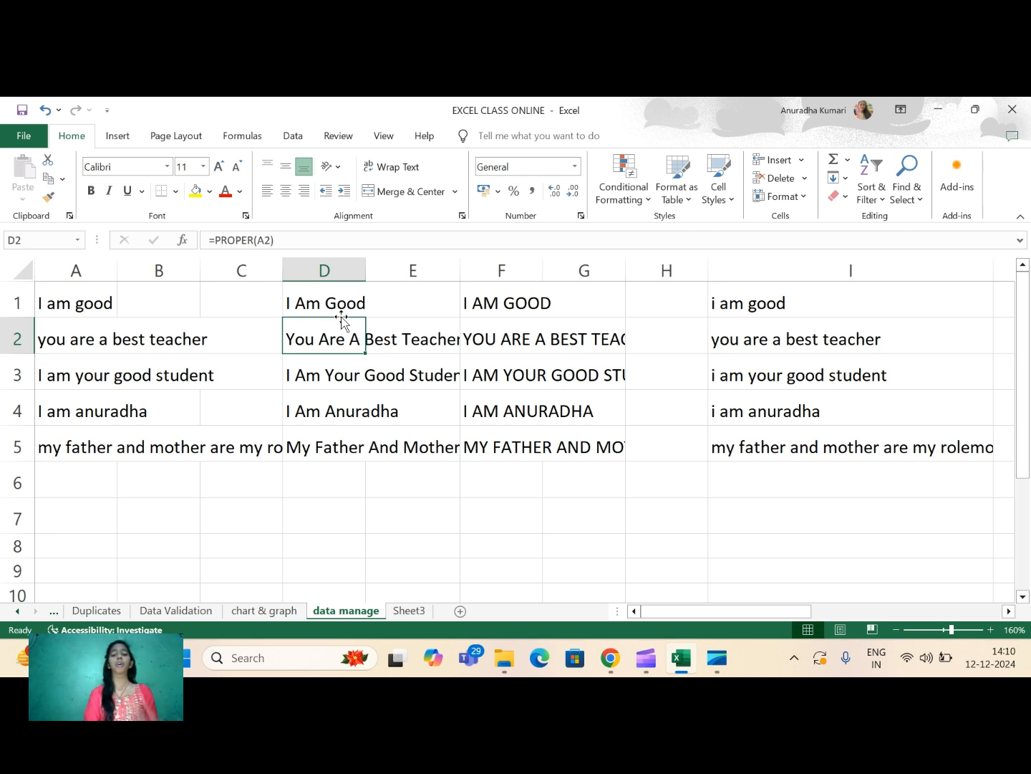
left_click(519, 295)
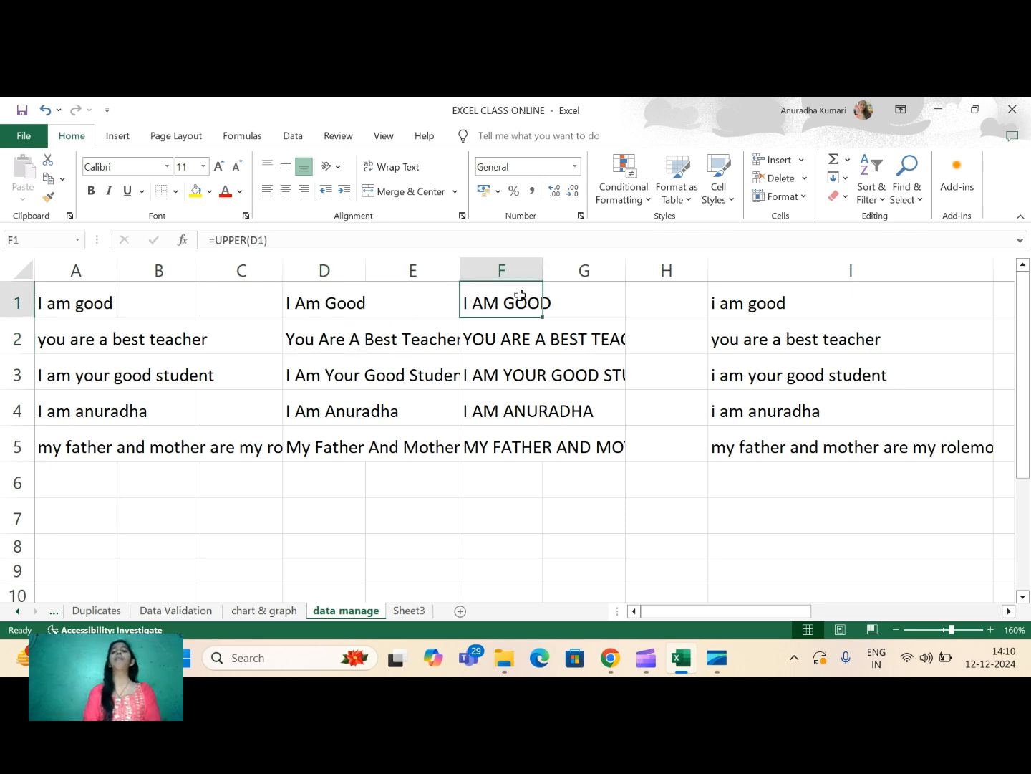
left_click(762, 303)
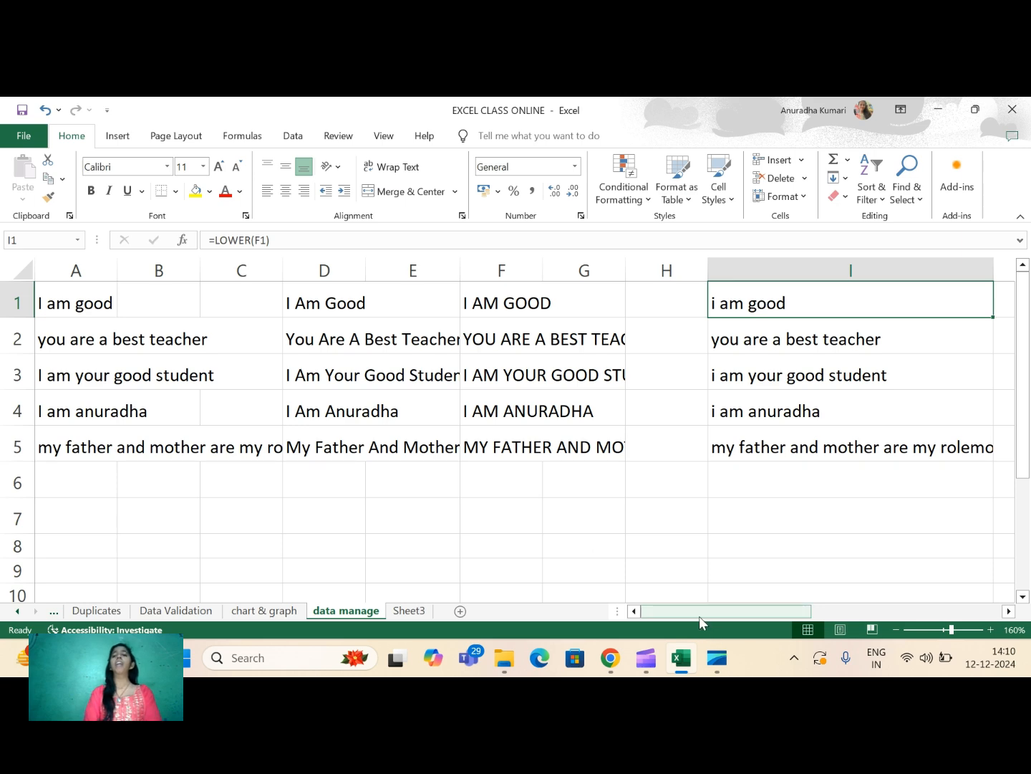
- Review the cells filled with 0 in the student marks table at P1:S7
left_click_drag(699, 616, 948, 598)
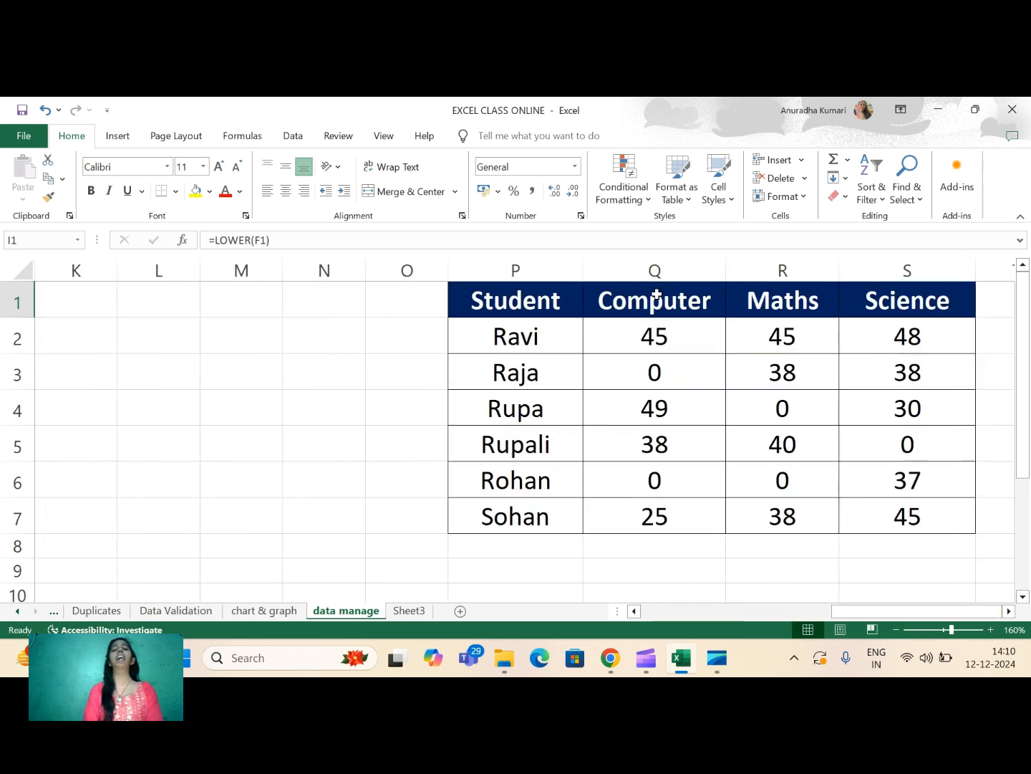
left_click(636, 368)
left_click(782, 407)
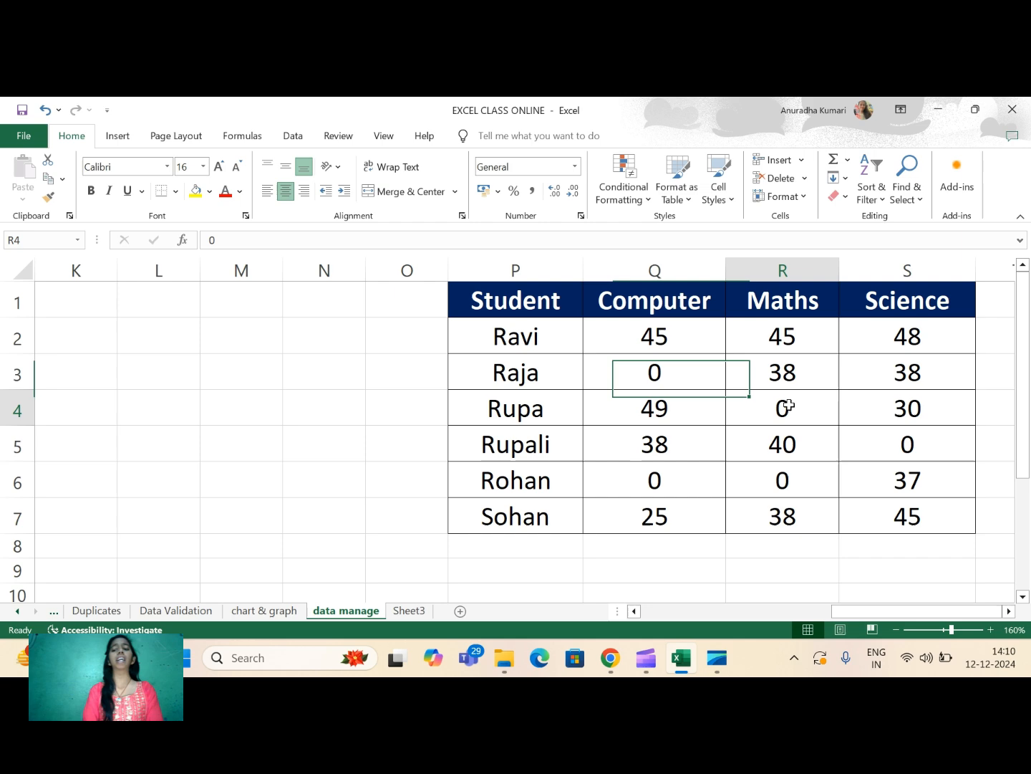
left_click(910, 448)
left_click(791, 480)
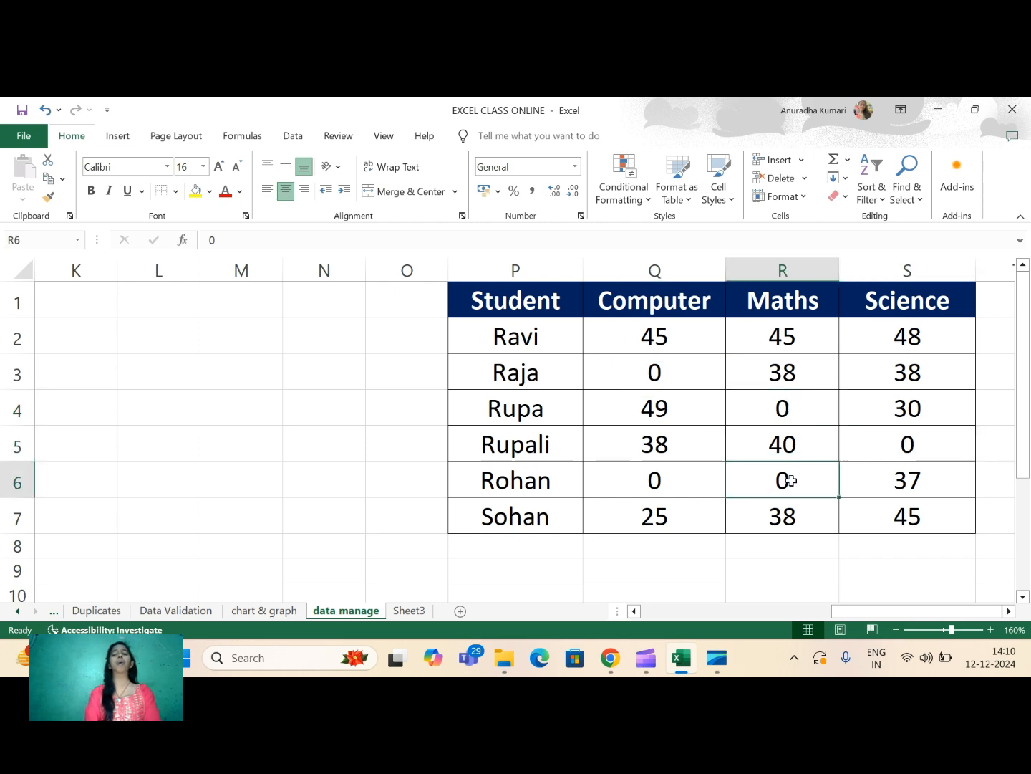
left_click(664, 492)
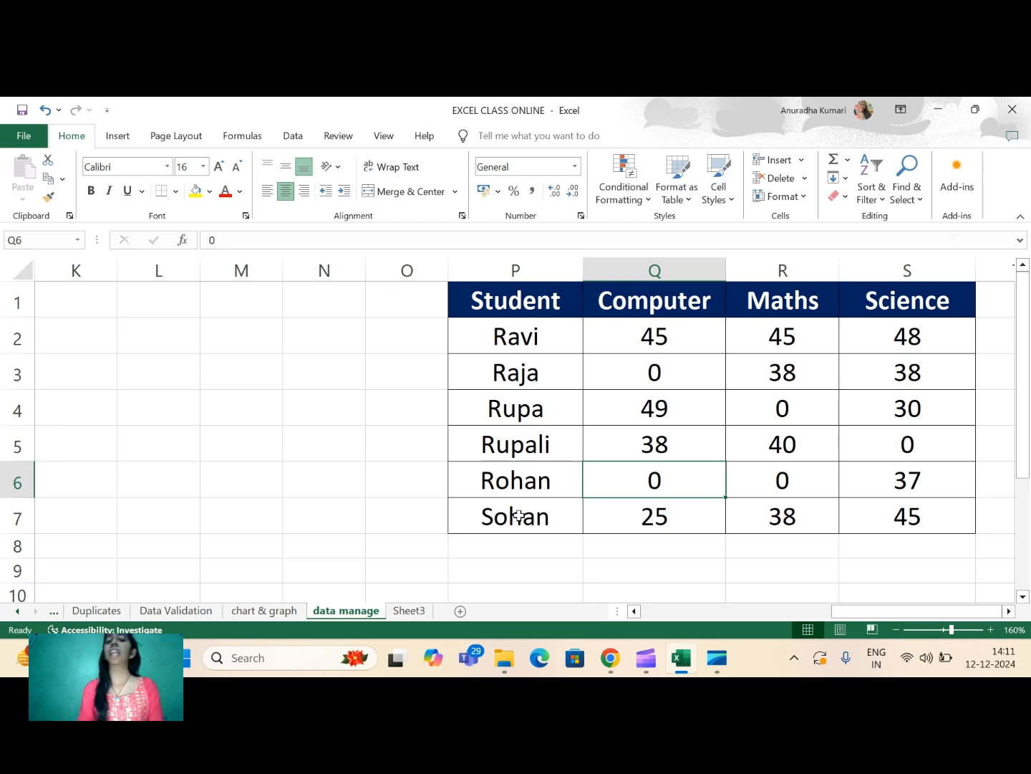
- Compare the filtered table on Sheet3 with the marks table and text case examples on the data manage sheet
left_click(415, 611)
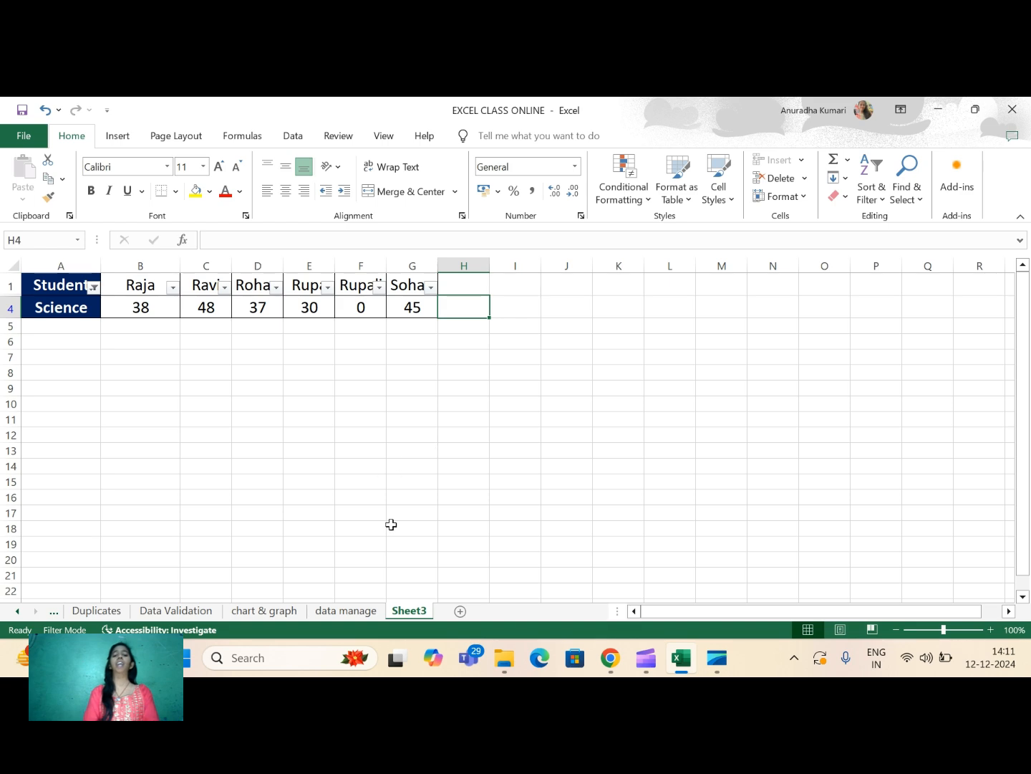
left_click(346, 613)
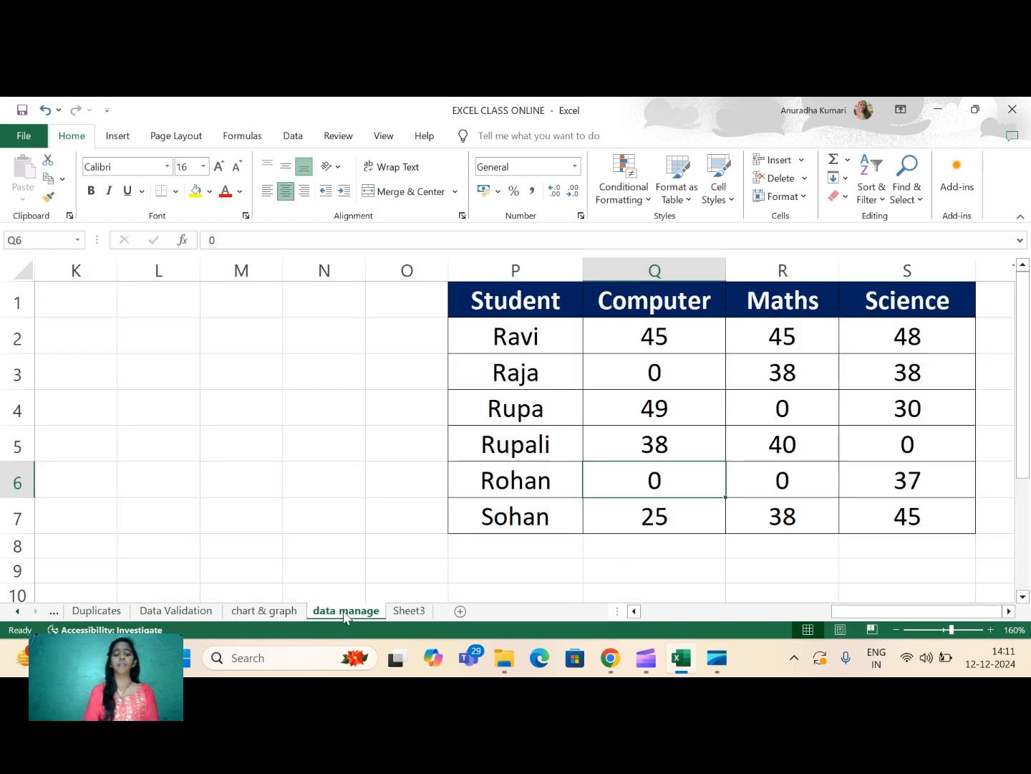
left_click(403, 611)
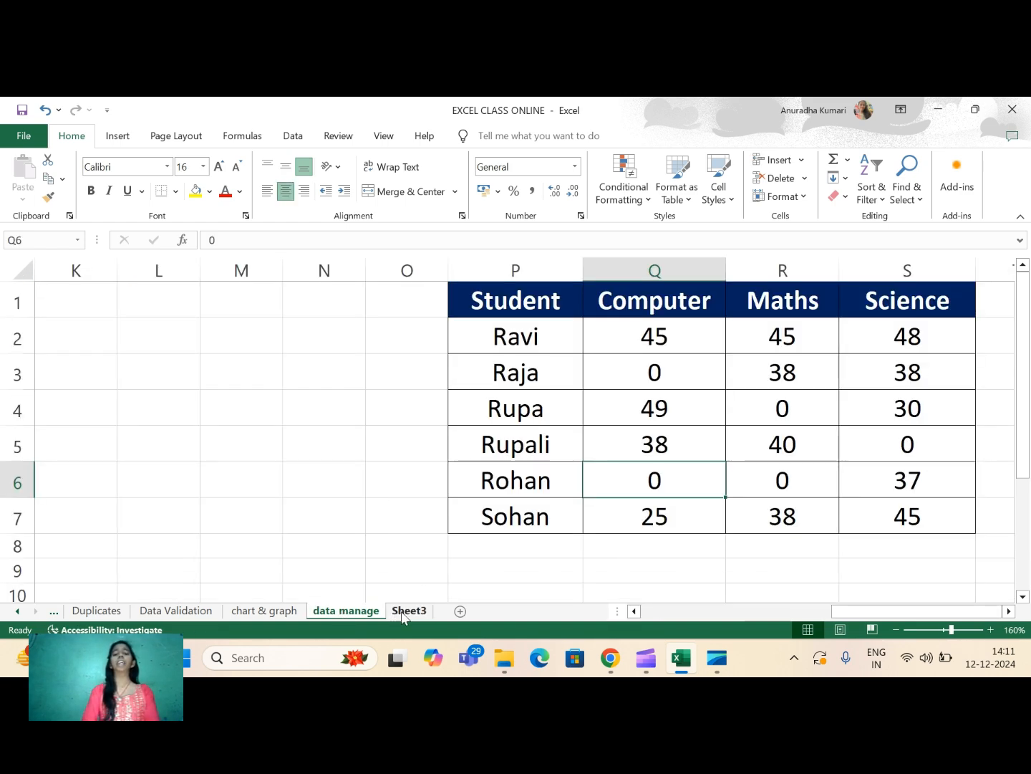
left_click(344, 611)
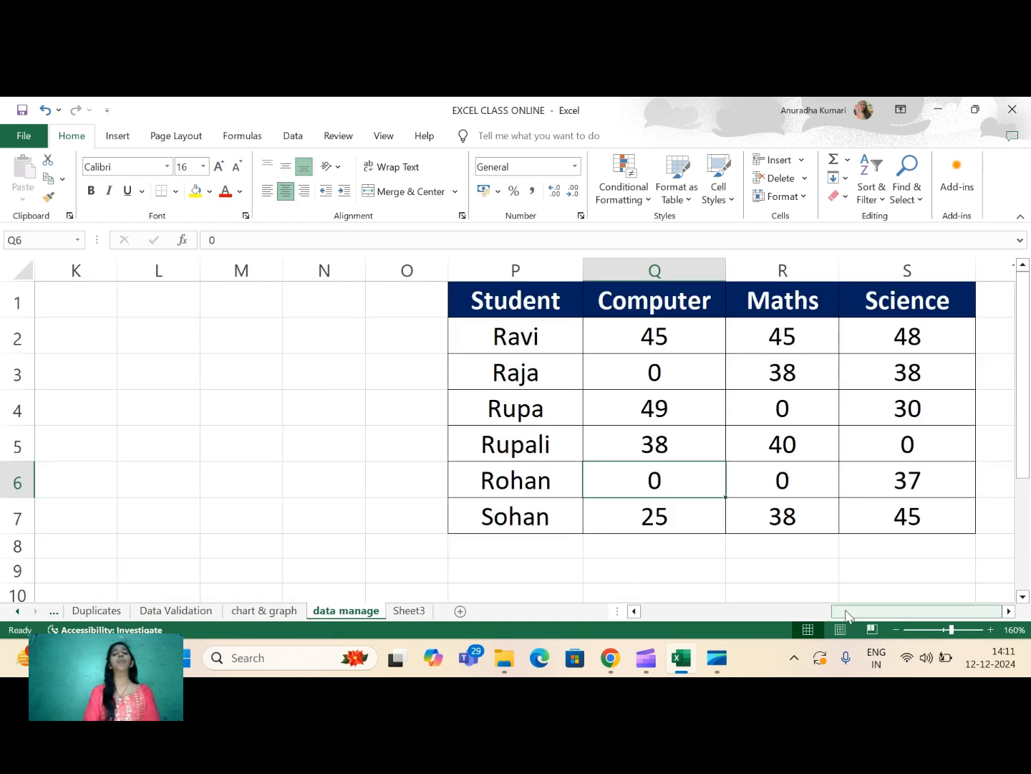
left_click_drag(842, 613, 648, 647)
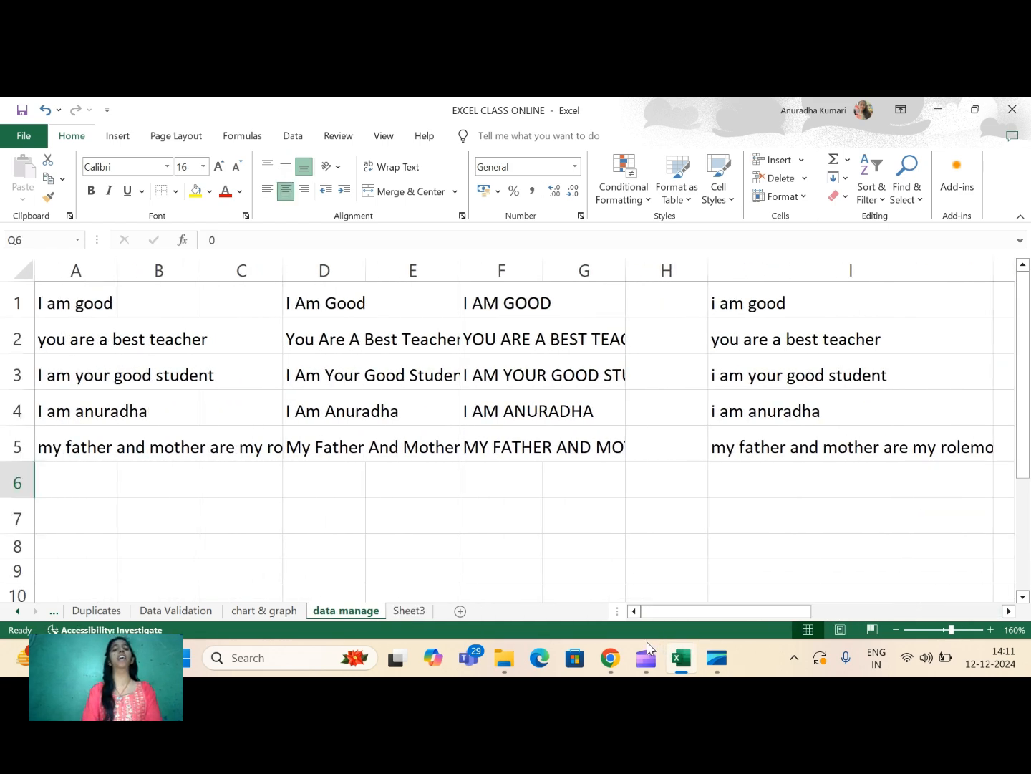